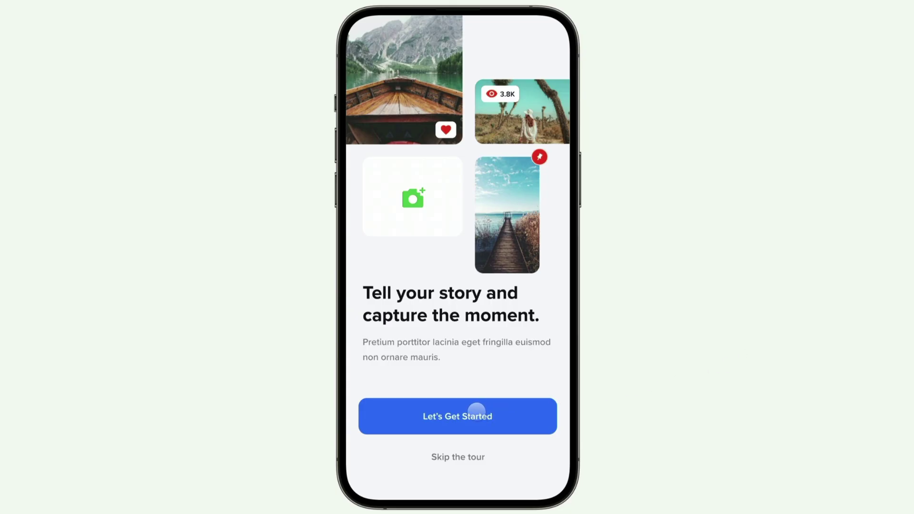
- Advance through the onboarding screens, swipe the Online carousel and open the FRIENDS chat
{"action": "left_click", "coordinate": [475, 411]}
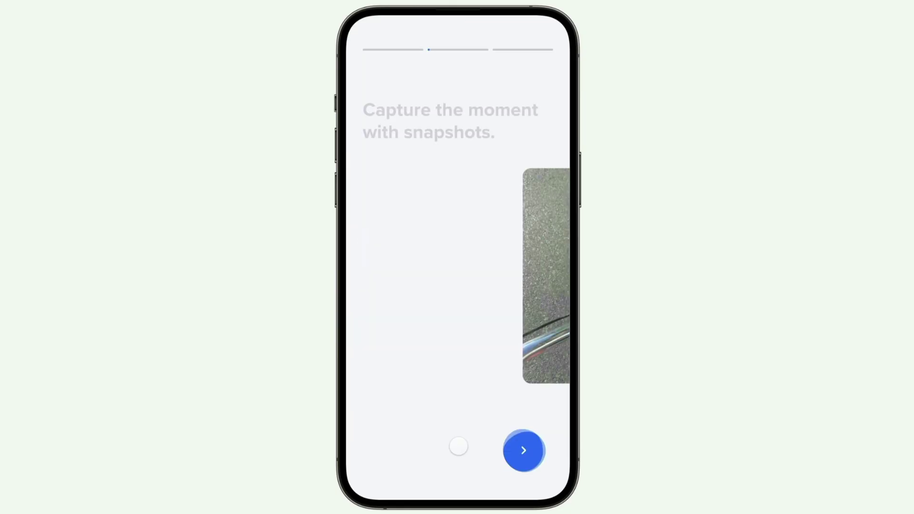
{"action": "left_click", "coordinate": [524, 451]}
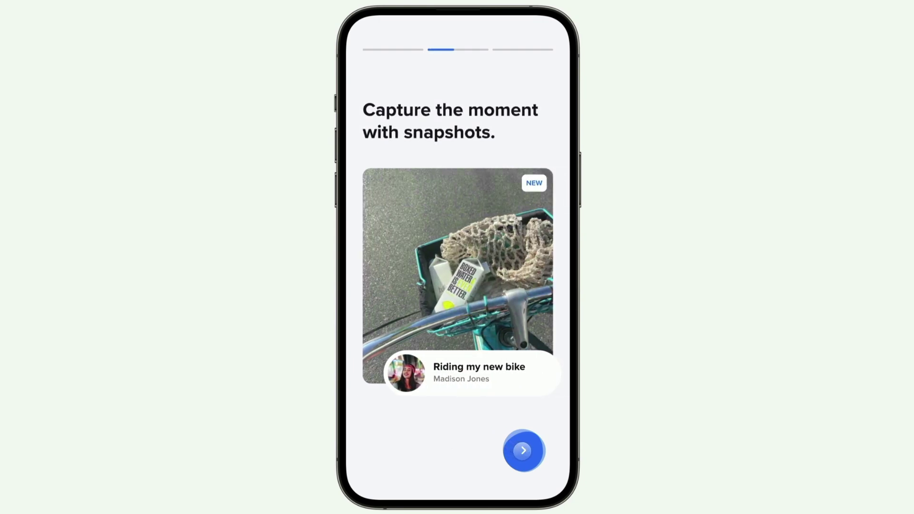
{"action": "left_click_drag", "start_coordinate": [474, 219], "coordinate": [454, 219]}
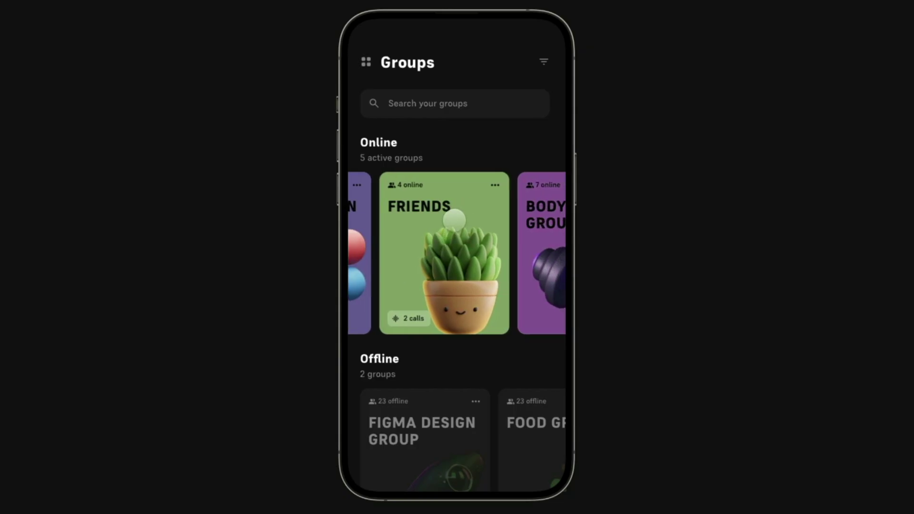
{"action": "left_click", "coordinate": [454, 220]}
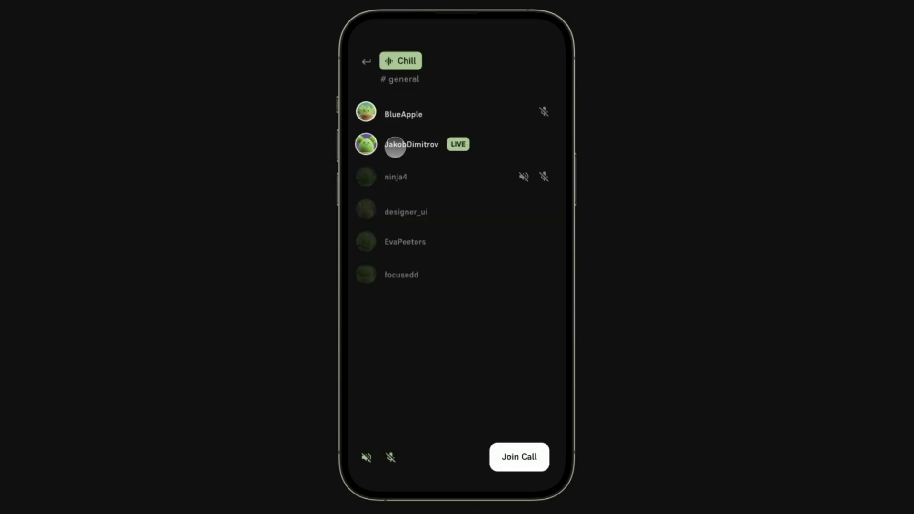
- Open the live user's stream, send the chat message 'all in a sec', then view the channel list
{"action": "left_click", "coordinate": [394, 145]}
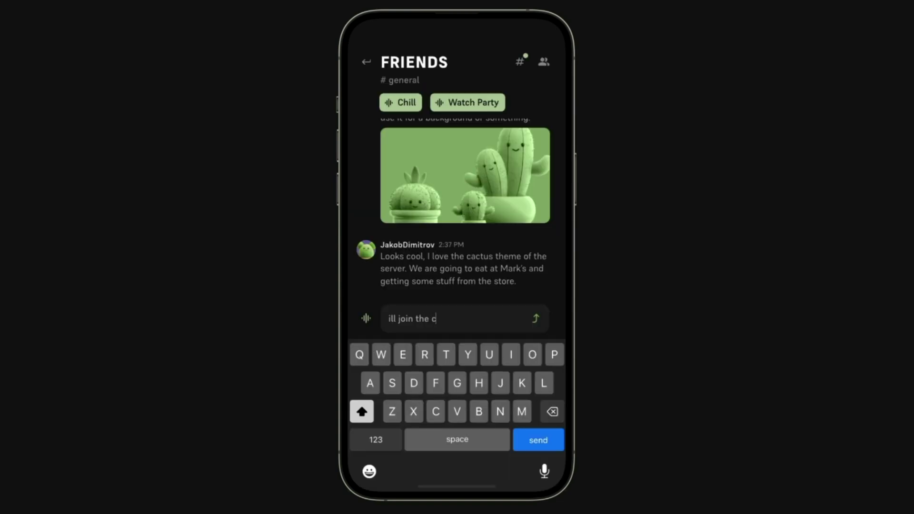
{"action": "type", "text": "all in a sec"}
{"action": "left_click", "coordinate": [536, 318]}
{"action": "left_click", "coordinate": [520, 61]}
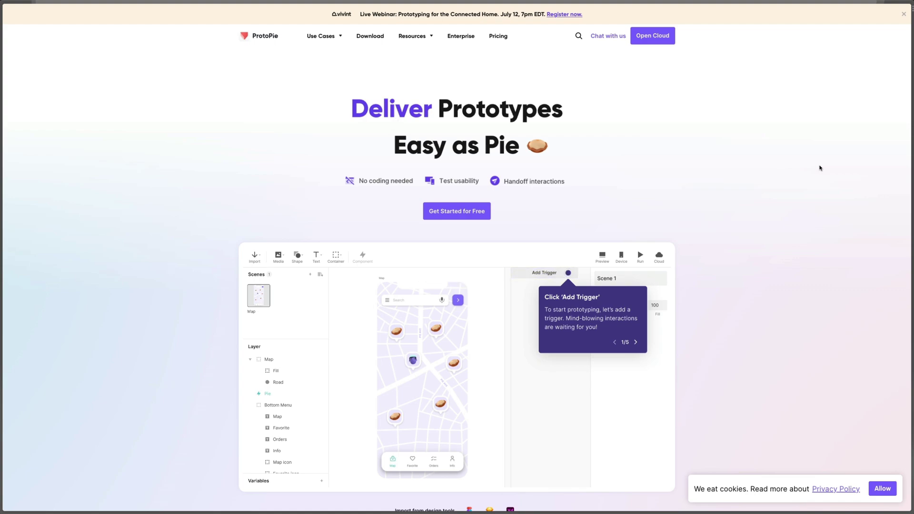
{"action": "scroll", "coordinate": [820, 168], "scroll_direction": "down", "scroll_amount": 2}
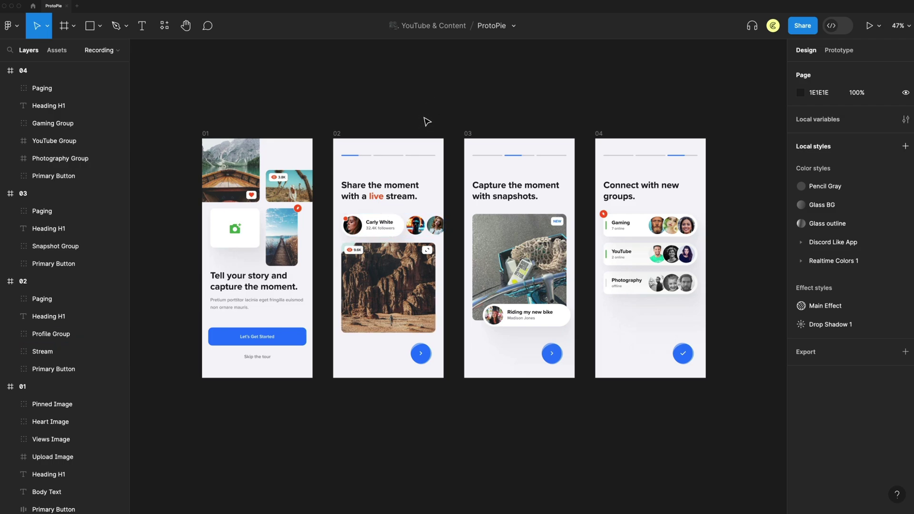
- Launch the ProtoPie plugin from the canvas menu and export frames 01–04 to ProtoPie
{"action": "right_click", "coordinate": [433, 82]}
{"action": "mouse_move", "coordinate": [483, 170]}
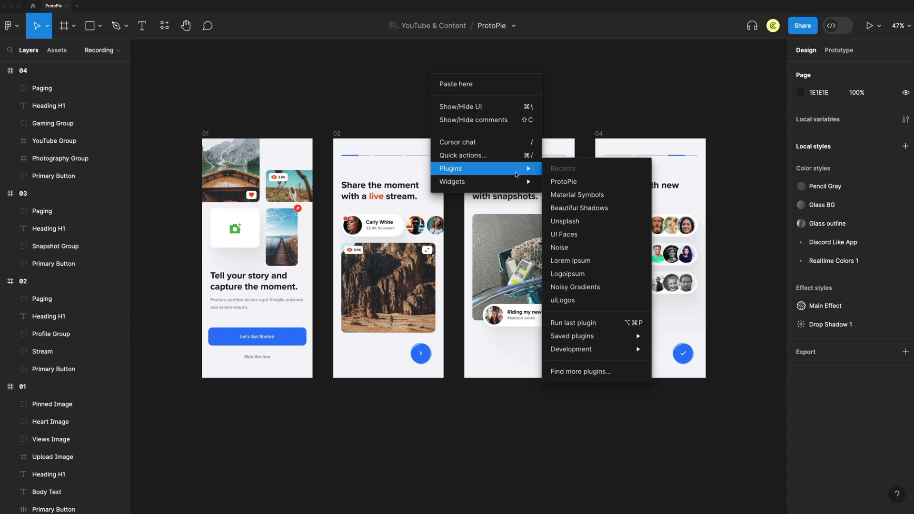
{"action": "left_click", "coordinate": [565, 182]}
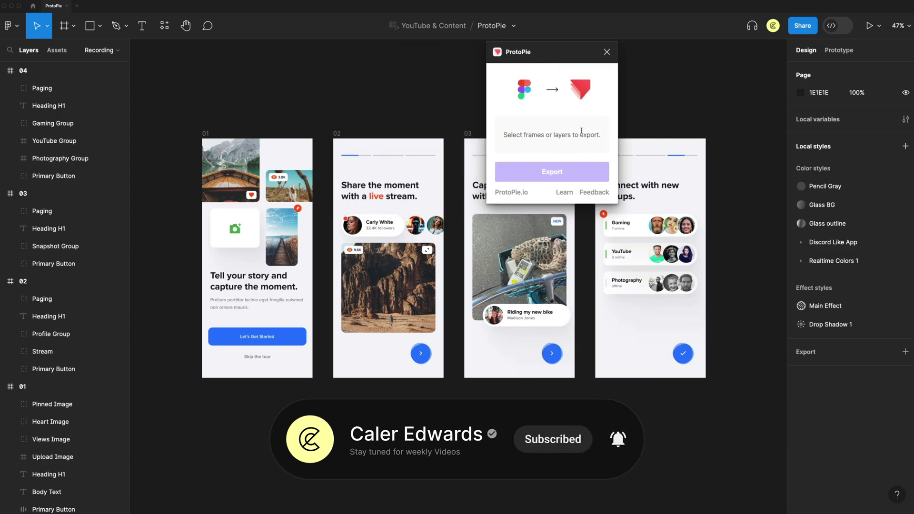
{"action": "left_click_drag", "start_coordinate": [565, 56], "coordinate": [108, 56]}
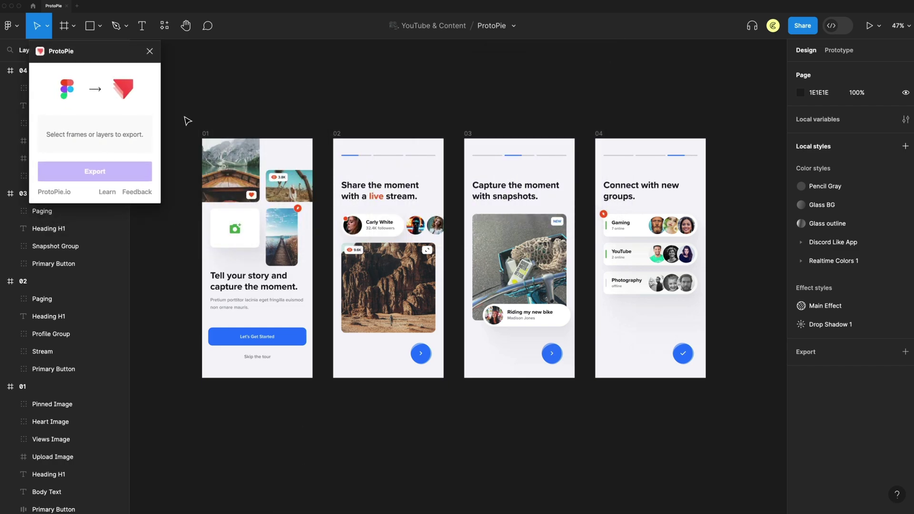
{"action": "left_click_drag", "start_coordinate": [183, 114], "coordinate": [731, 421]}
{"action": "left_click", "coordinate": [98, 173]}
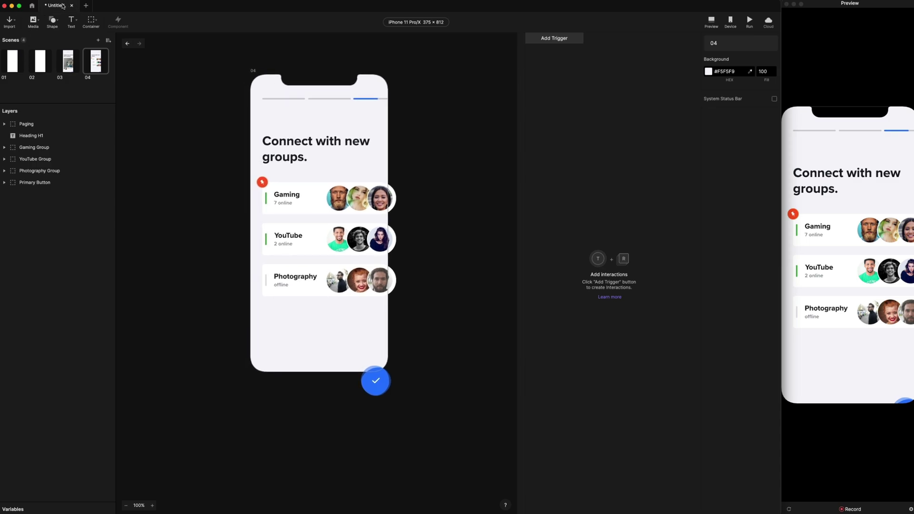
- Review scenes 01 through 04, ending back on scene 01
{"action": "left_click", "coordinate": [13, 65]}
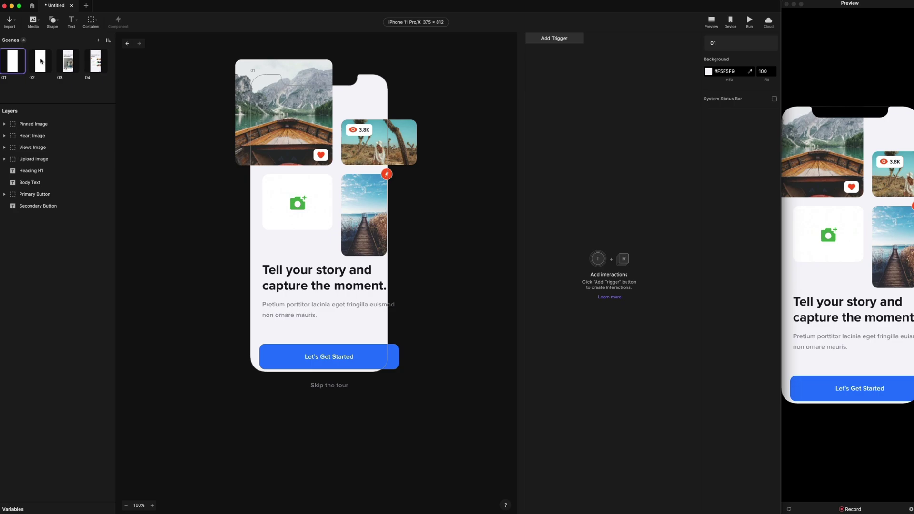
{"action": "left_click", "coordinate": [41, 61]}
{"action": "left_click", "coordinate": [71, 61]}
{"action": "left_click", "coordinate": [95, 60]}
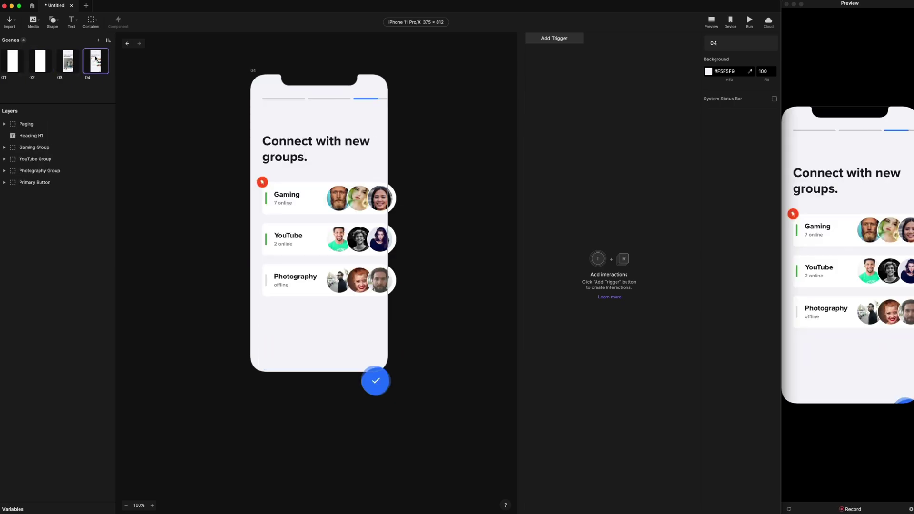
{"action": "left_click", "coordinate": [66, 64]}
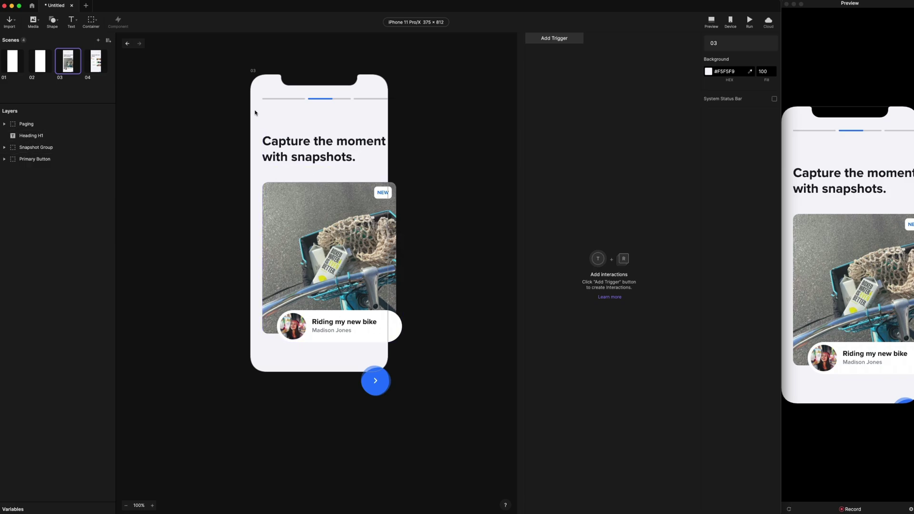
{"action": "left_click", "coordinate": [24, 67]}
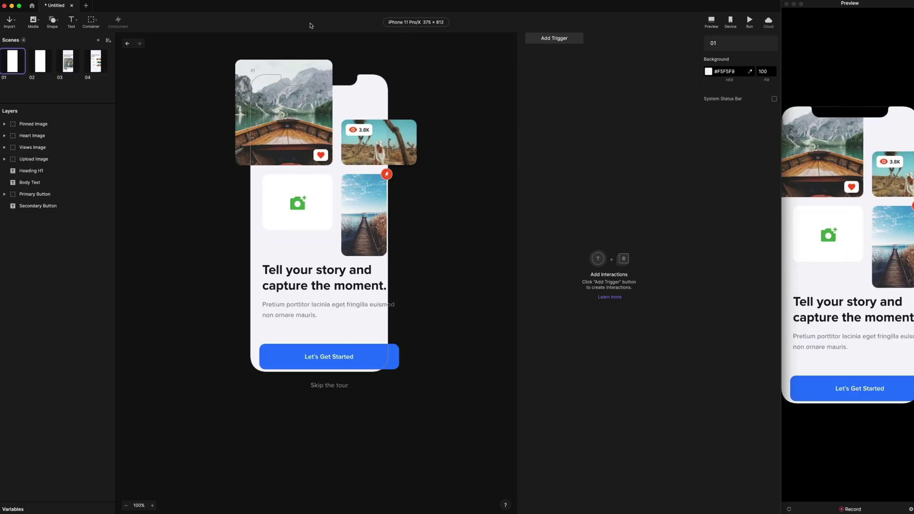
- Change the device size to iPhone 14 Pro Max (430 × 932)
{"action": "left_click", "coordinate": [419, 22]}
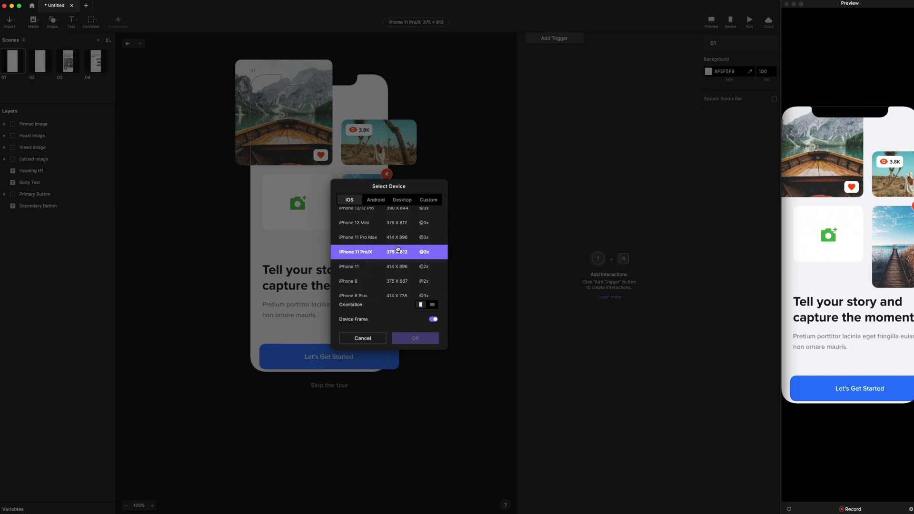
{"action": "scroll", "coordinate": [381, 262], "scroll_direction": "up", "scroll_amount": 3}
{"action": "scroll", "coordinate": [381, 261], "scroll_direction": "up", "scroll_amount": 5}
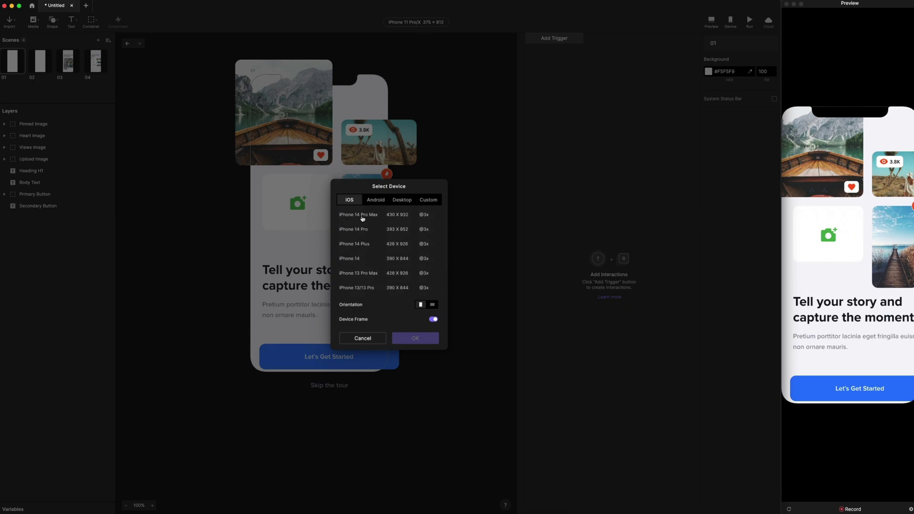
{"action": "left_click", "coordinate": [371, 217]}
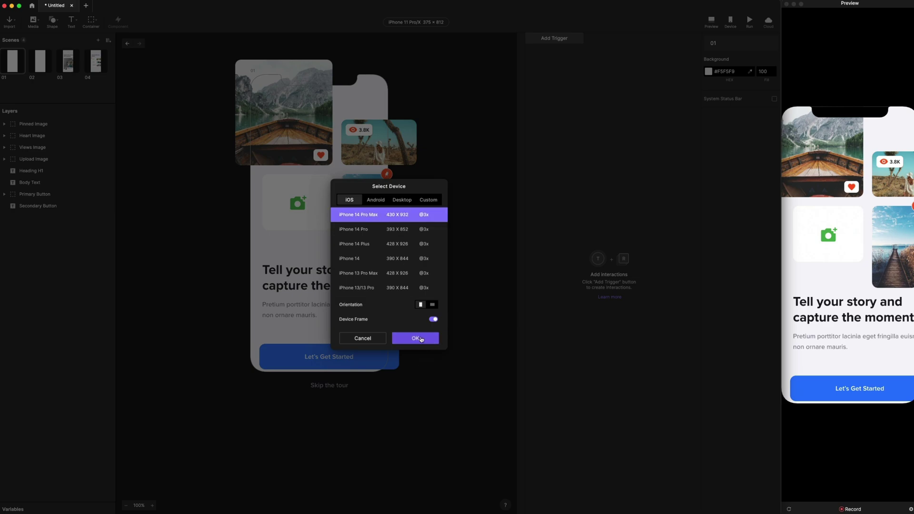
{"action": "left_click", "coordinate": [415, 338]}
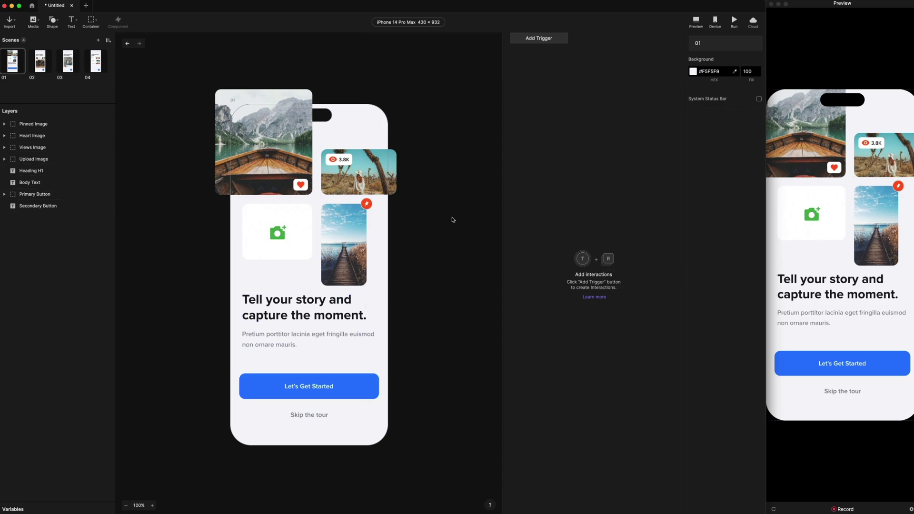
- Save to ProtoPie Cloud with the file name 'Onboarding-app-protopie-video'
{"action": "key", "text": "super+s"}
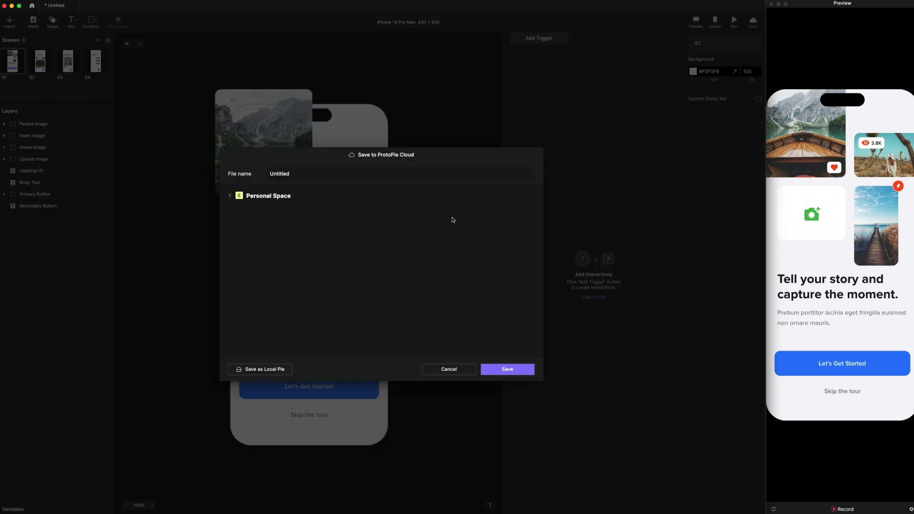
{"action": "type", "text": "Onboarding-app-protopie-video"}
{"action": "left_click", "coordinate": [511, 371]}
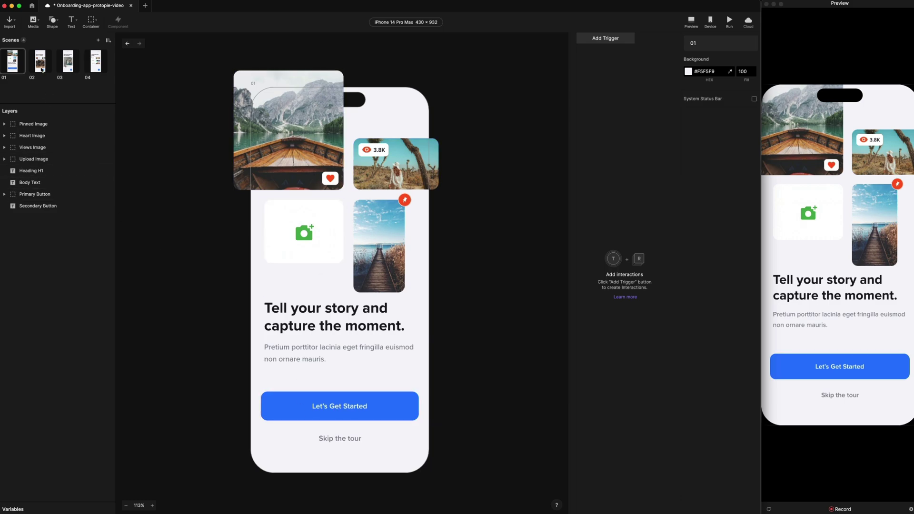
- Step through scenes 02, 03 and 04, return to 01 and select the Let's Get Started button
{"action": "key", "text": "Down"}
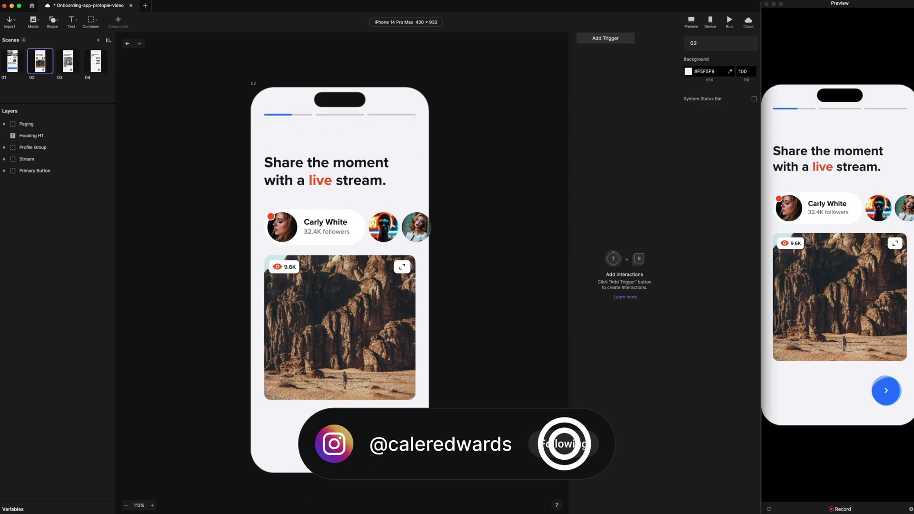
{"action": "left_click", "coordinate": [74, 65]}
{"action": "left_click", "coordinate": [99, 62]}
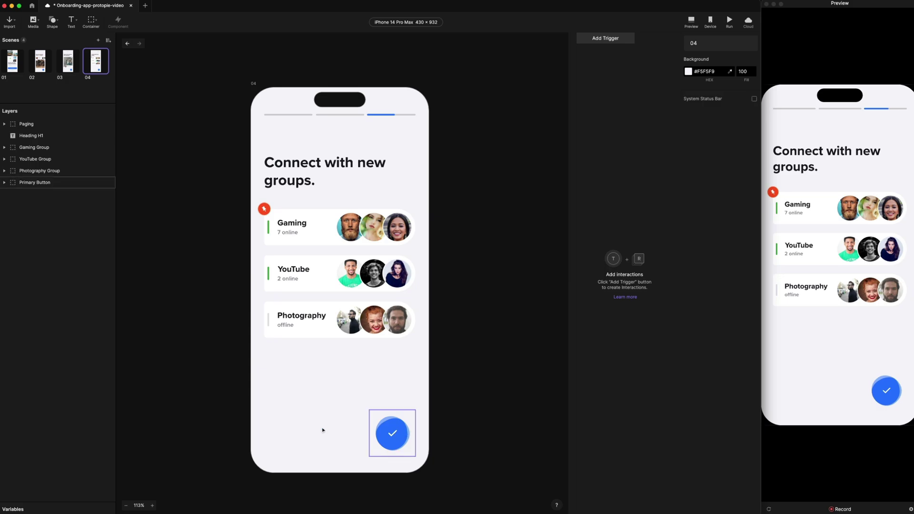
{"action": "left_click", "coordinate": [13, 61]}
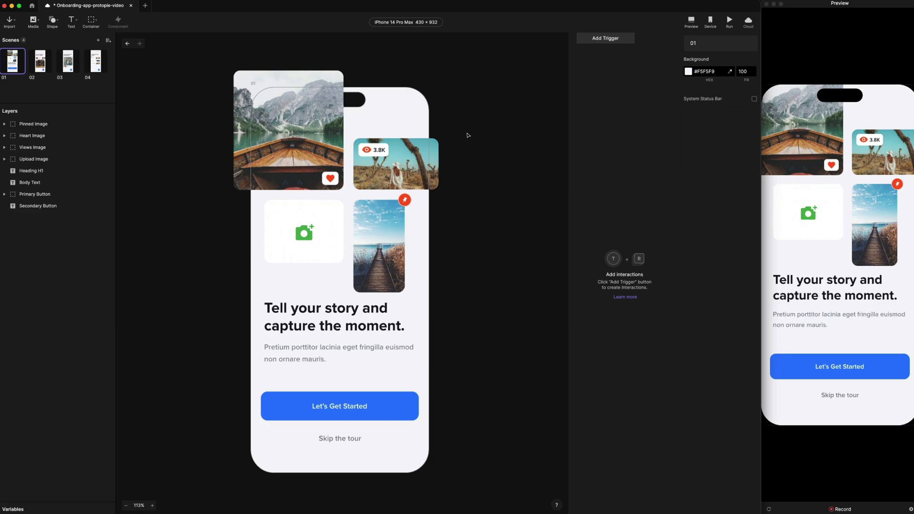
{"action": "left_click", "coordinate": [337, 405]}
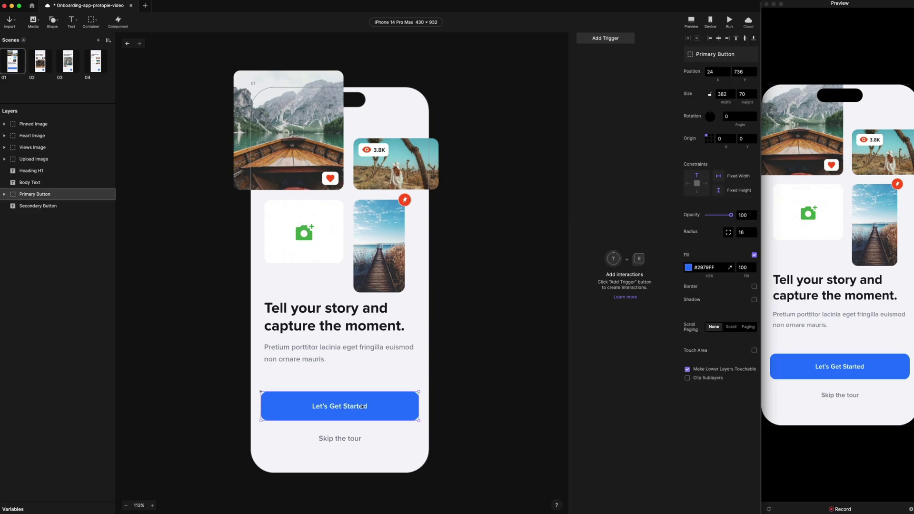
- Give Let's Get Started a Tap trigger with a Jump to scene 02 using an Instant transition
{"action": "left_click", "coordinate": [618, 40]}
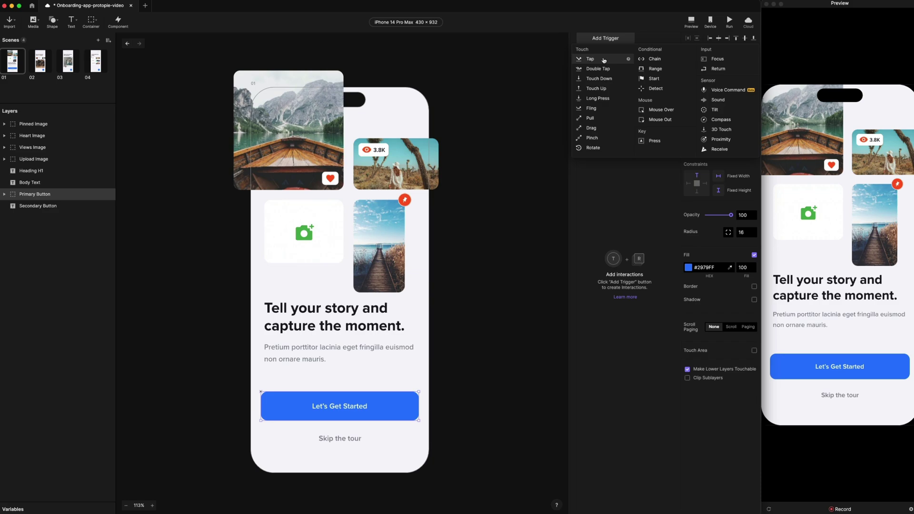
{"action": "left_click", "coordinate": [587, 59]}
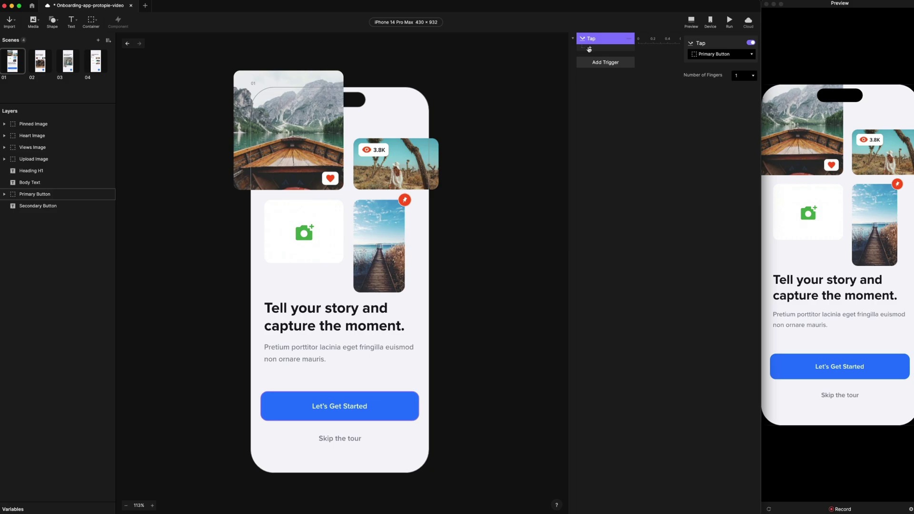
{"action": "left_click", "coordinate": [591, 48]}
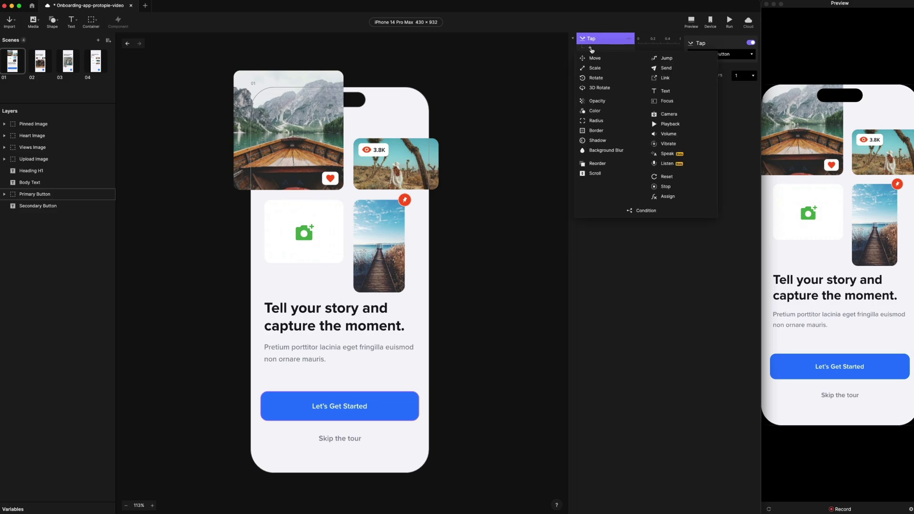
{"action": "left_click", "coordinate": [666, 58]}
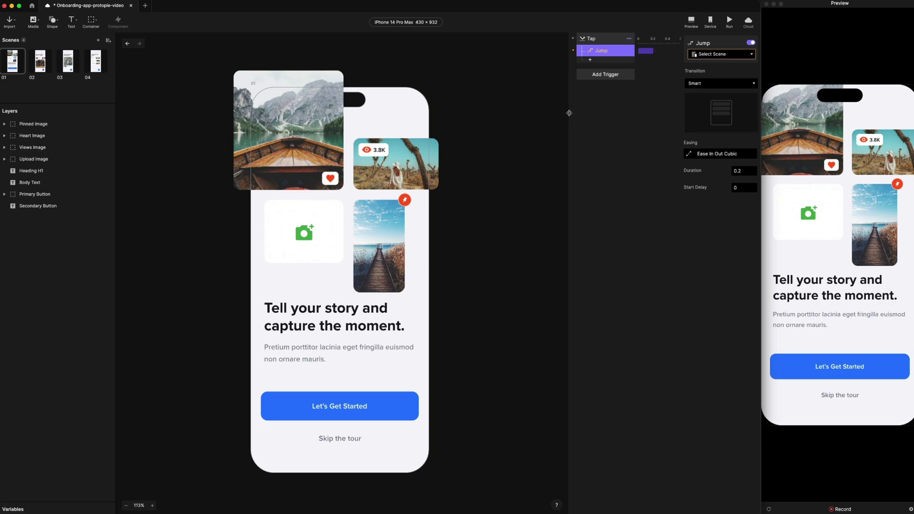
{"action": "left_click_drag", "start_coordinate": [570, 113], "coordinate": [474, 110]}
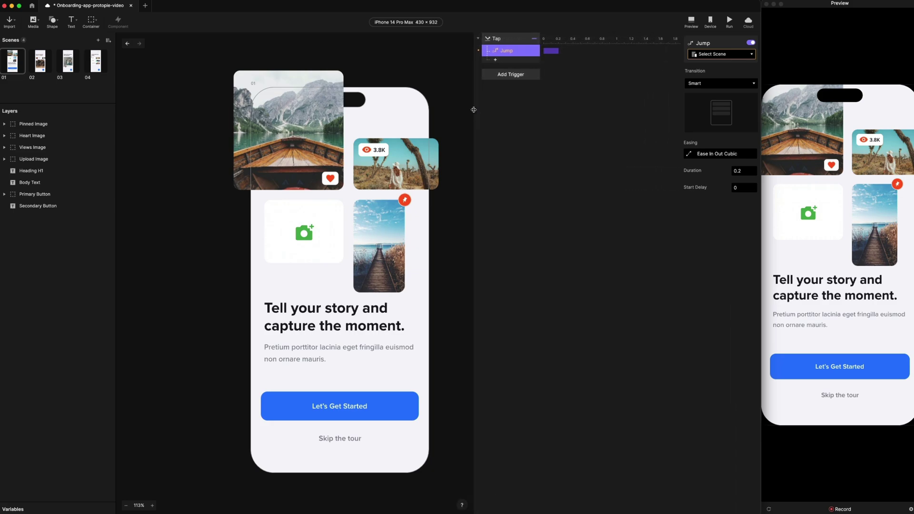
{"action": "left_click", "coordinate": [706, 57]}
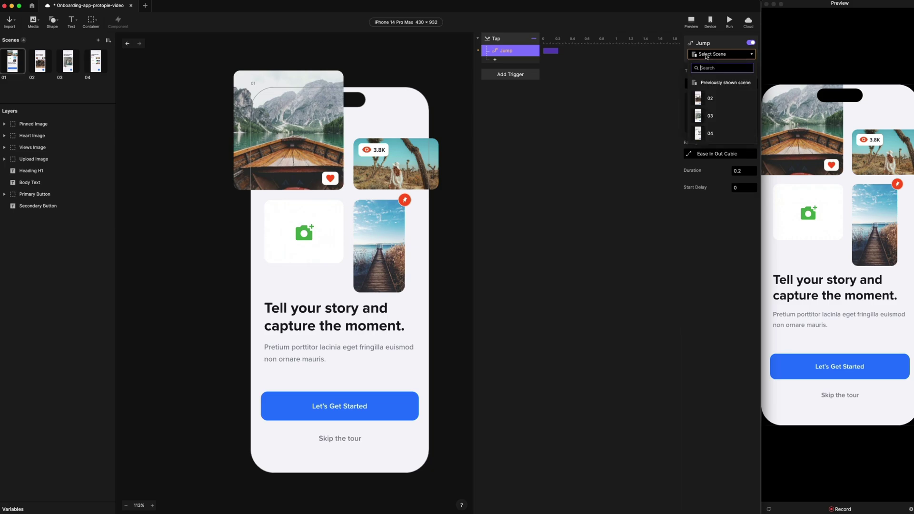
{"action": "left_click", "coordinate": [710, 98]}
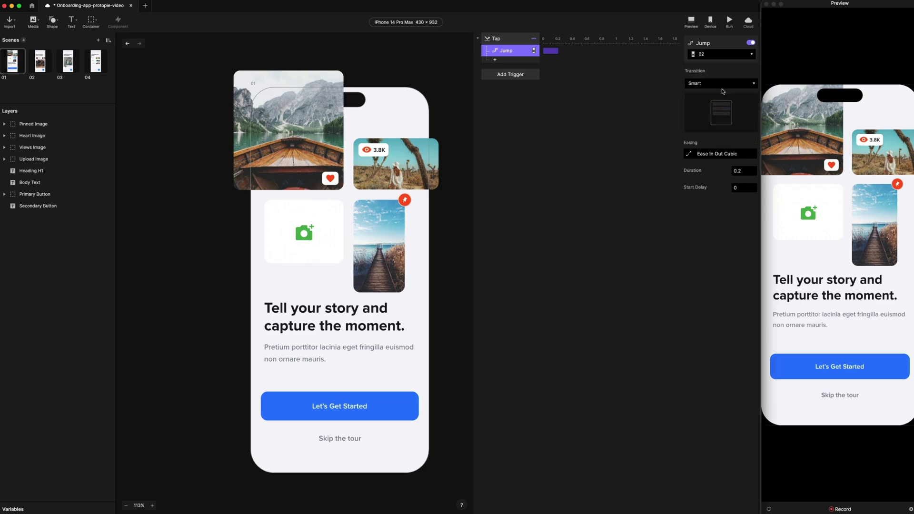
{"action": "left_click", "coordinate": [722, 86]}
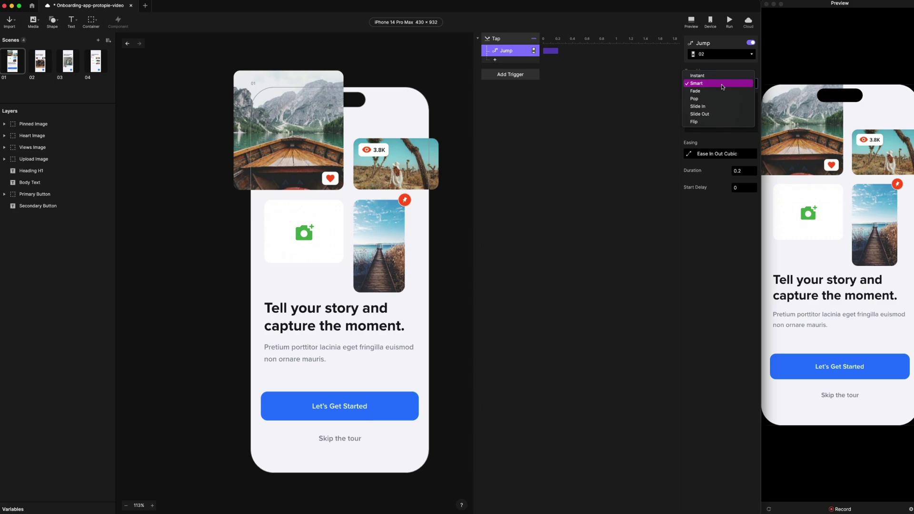
{"action": "left_click", "coordinate": [717, 76]}
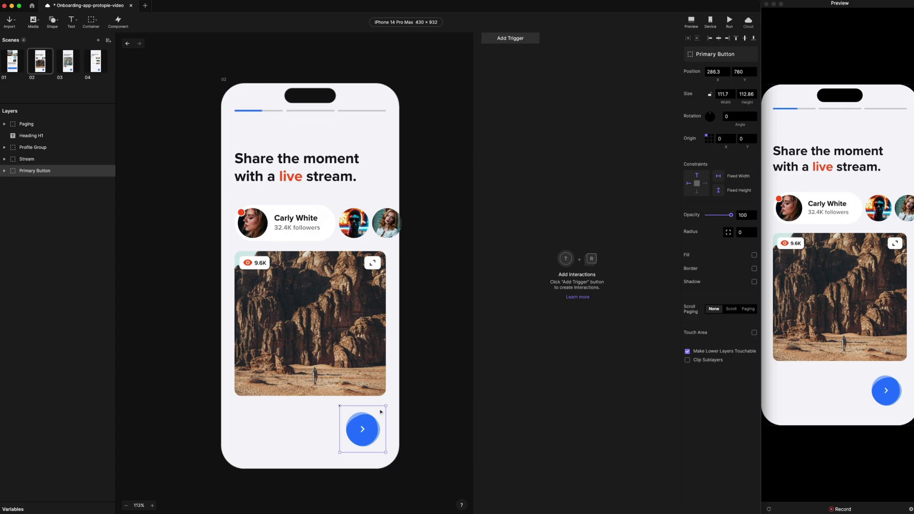
- Give scene 02's next button a Tap trigger that jumps instantly to scene 03
{"action": "left_click", "coordinate": [513, 39]}
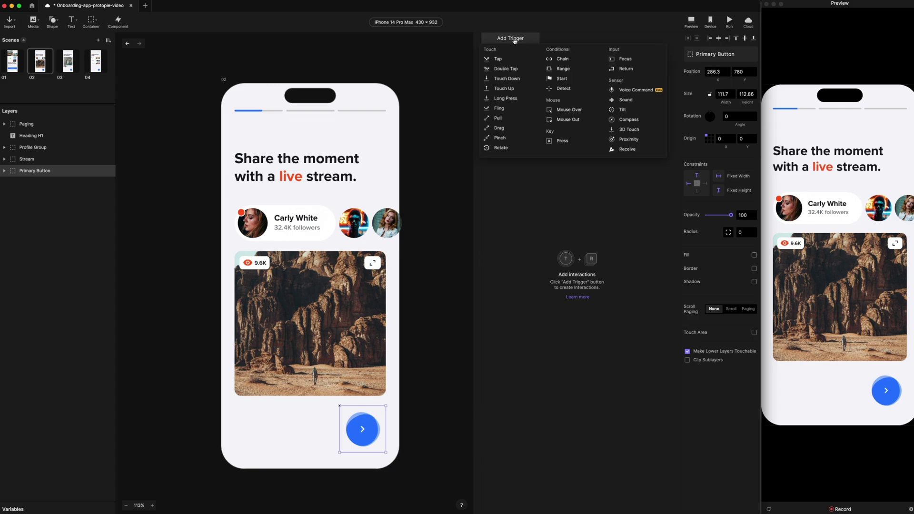
{"action": "left_click", "coordinate": [498, 59]}
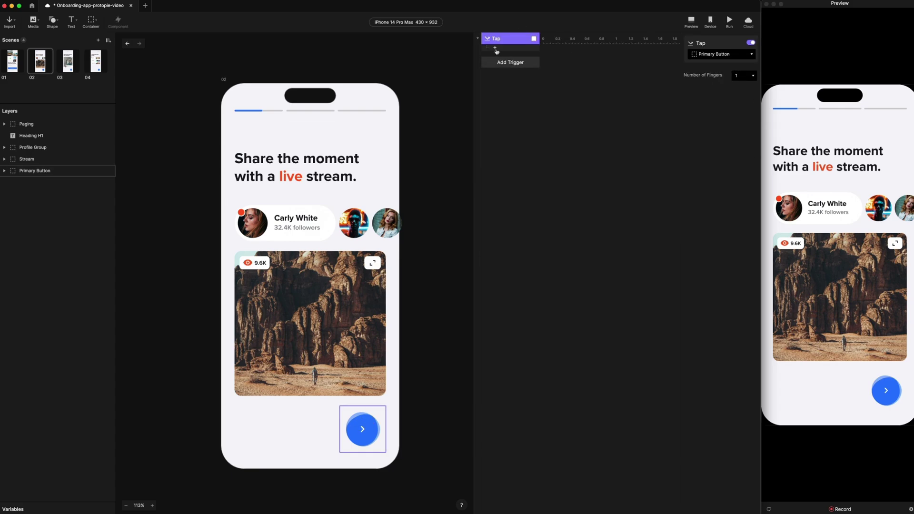
{"action": "left_click", "coordinate": [496, 48]}
{"action": "left_click", "coordinate": [569, 58]}
{"action": "left_click", "coordinate": [724, 54]}
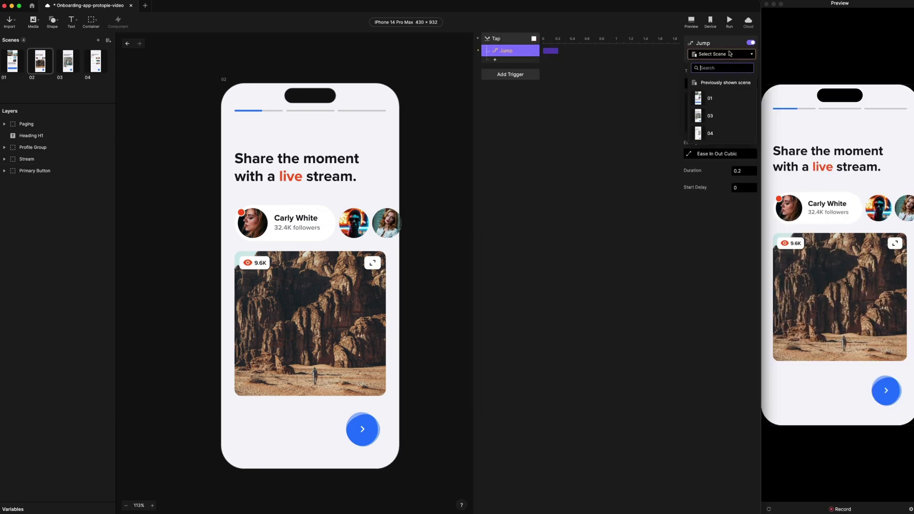
{"action": "left_click", "coordinate": [722, 117]}
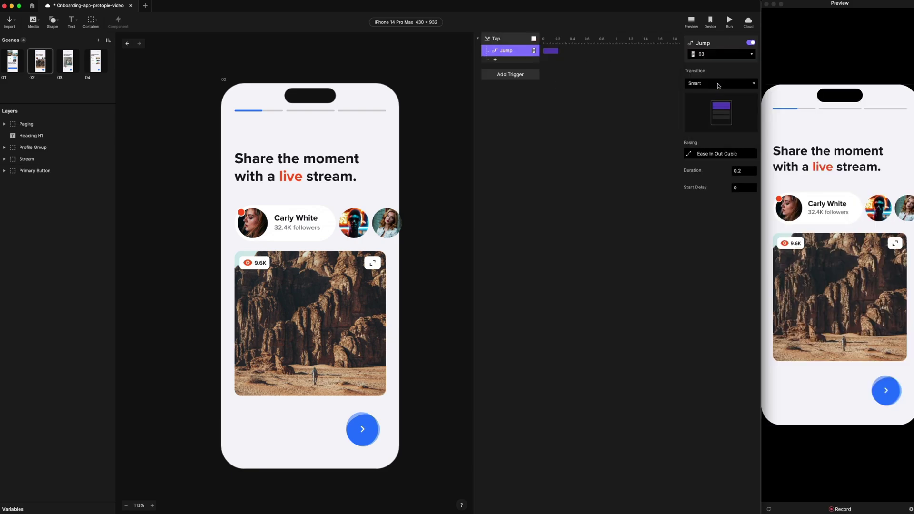
{"action": "left_click", "coordinate": [688, 83]}
{"action": "left_click", "coordinate": [697, 76]}
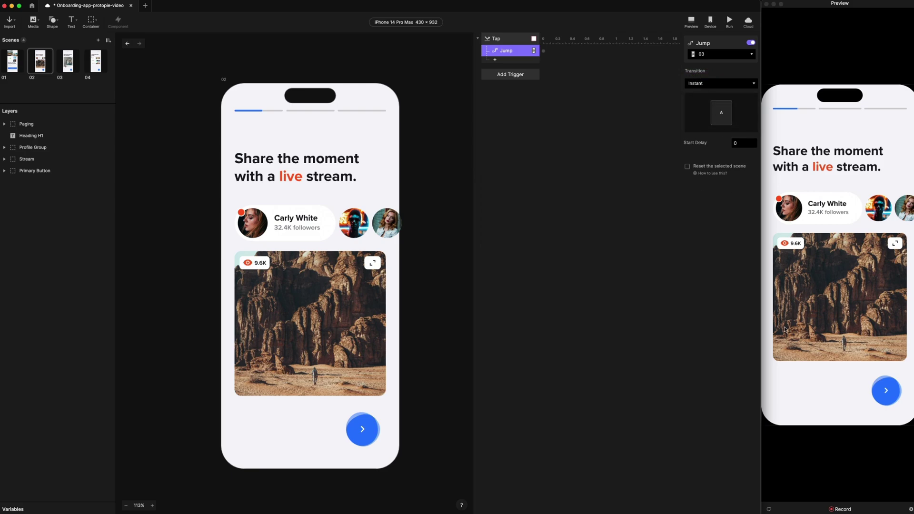
- Give the following scene's next button a Tap trigger that jumps instantly back to scene 01
{"action": "left_click", "coordinate": [886, 390]}
{"action": "left_click", "coordinate": [377, 428]}
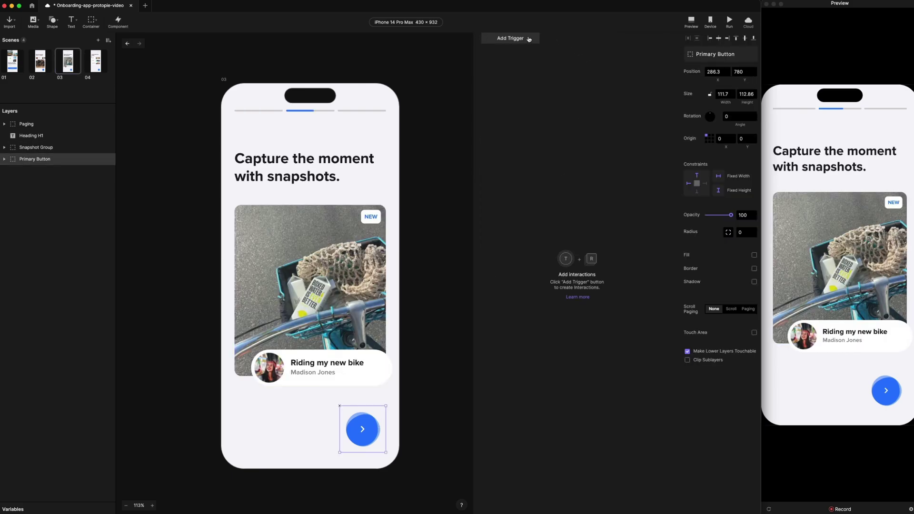
{"action": "left_click", "coordinate": [531, 41]}
{"action": "left_click", "coordinate": [500, 66]}
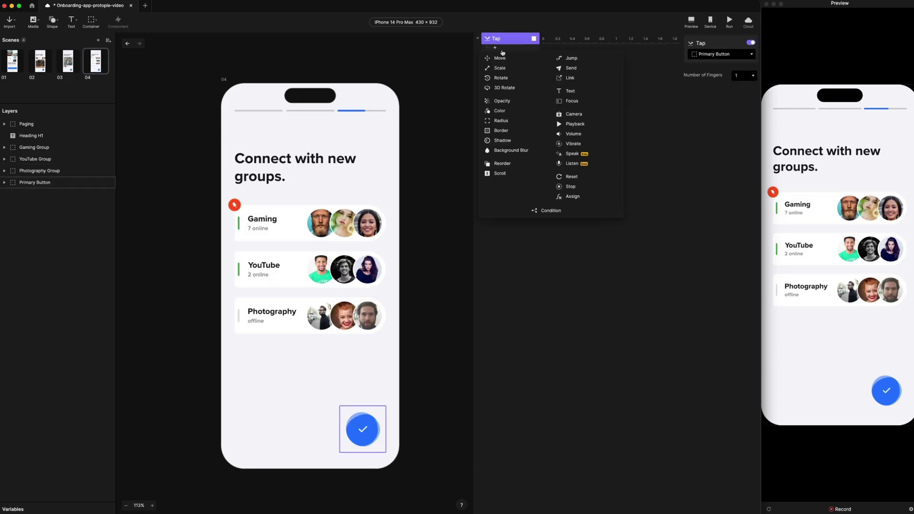
{"action": "left_click", "coordinate": [559, 56]}
{"action": "left_click", "coordinate": [706, 54]}
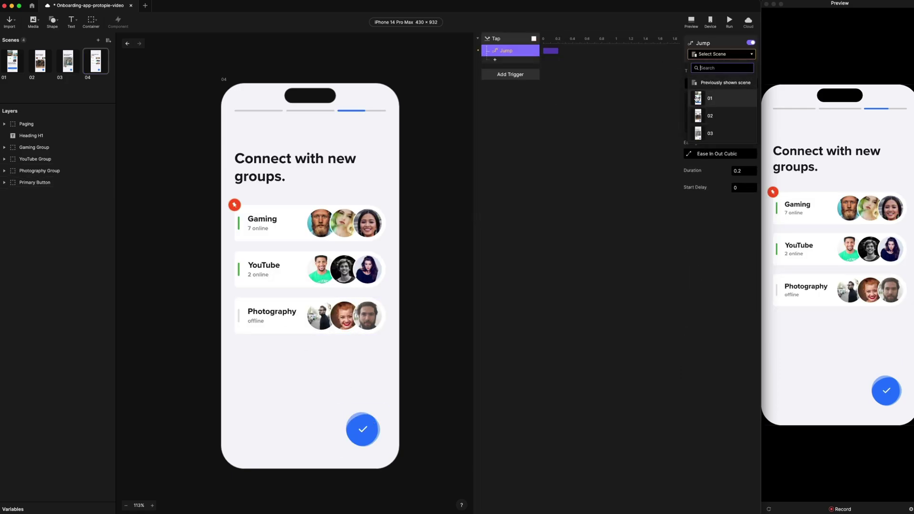
{"action": "left_click", "coordinate": [721, 98]}
{"action": "left_click", "coordinate": [722, 83]}
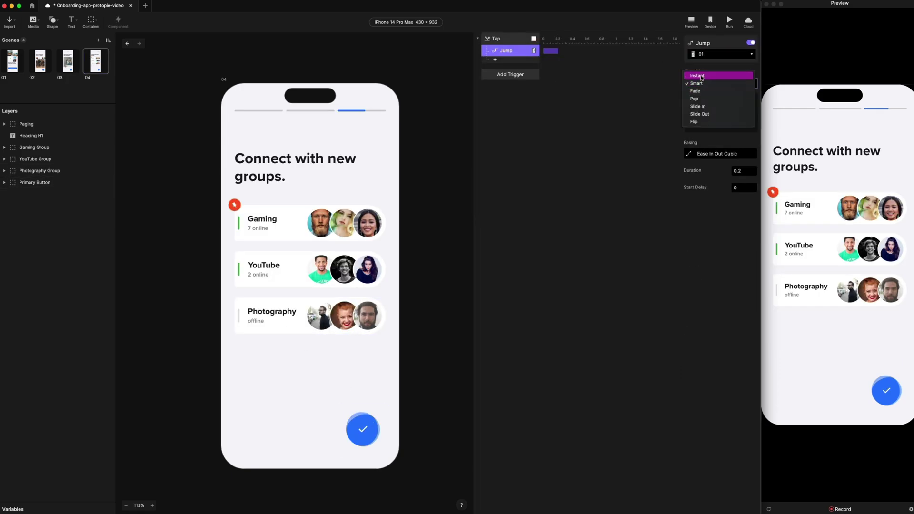
{"action": "left_click", "coordinate": [716, 76]}
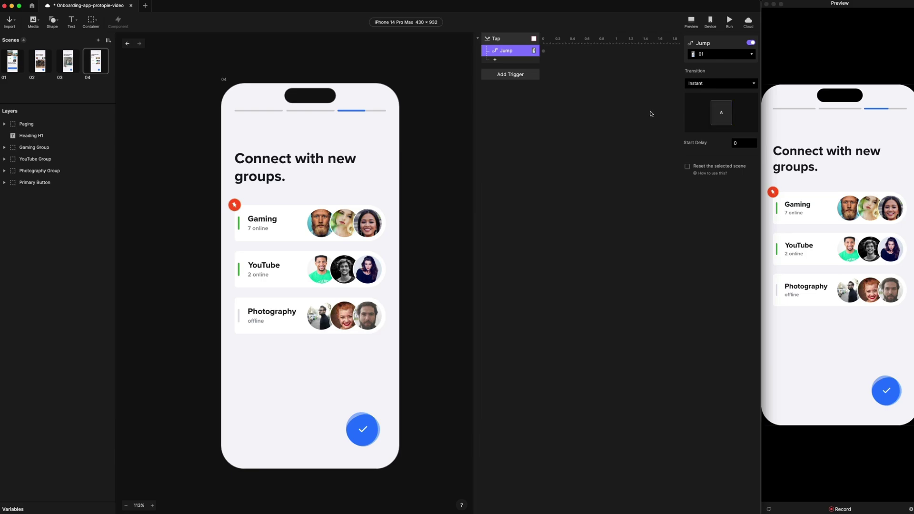
{"action": "left_click", "coordinate": [887, 391]}
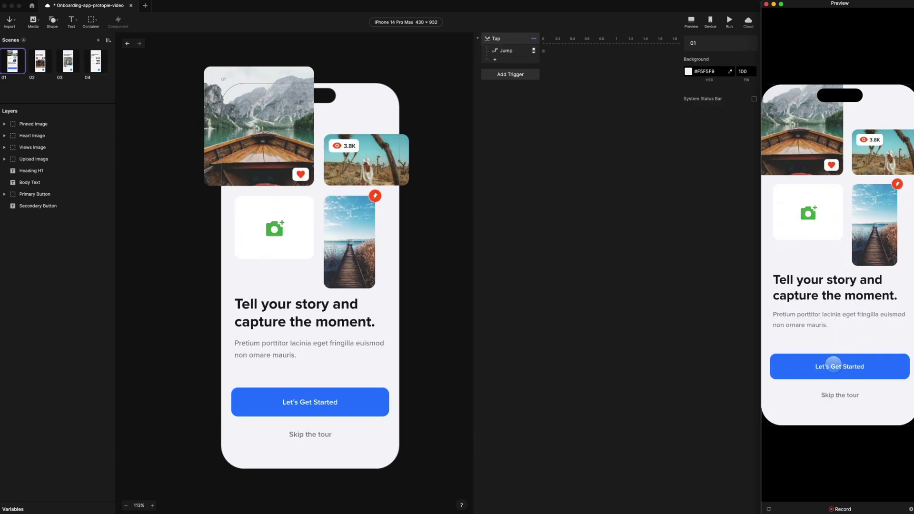
{"action": "left_click", "coordinate": [850, 366]}
{"action": "left_click", "coordinate": [886, 391]}
{"action": "left_click", "coordinate": [887, 391]}
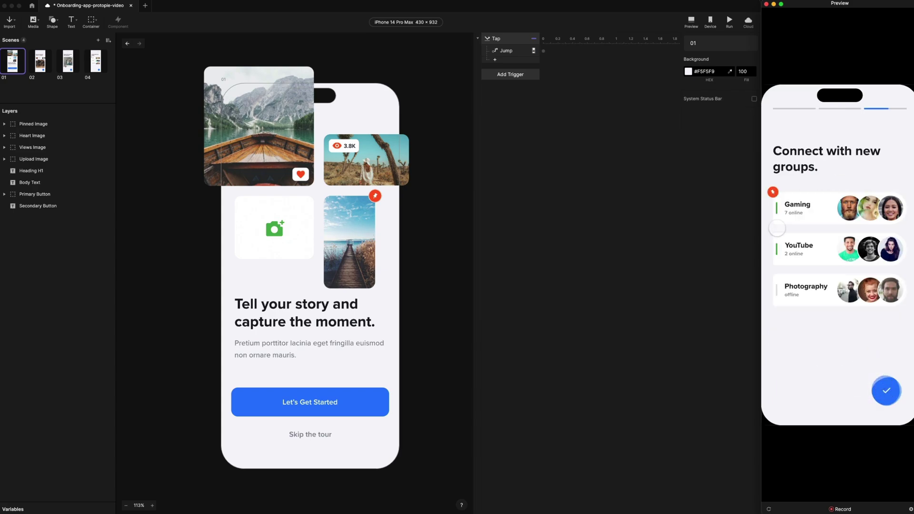
{"action": "left_click", "coordinate": [886, 391]}
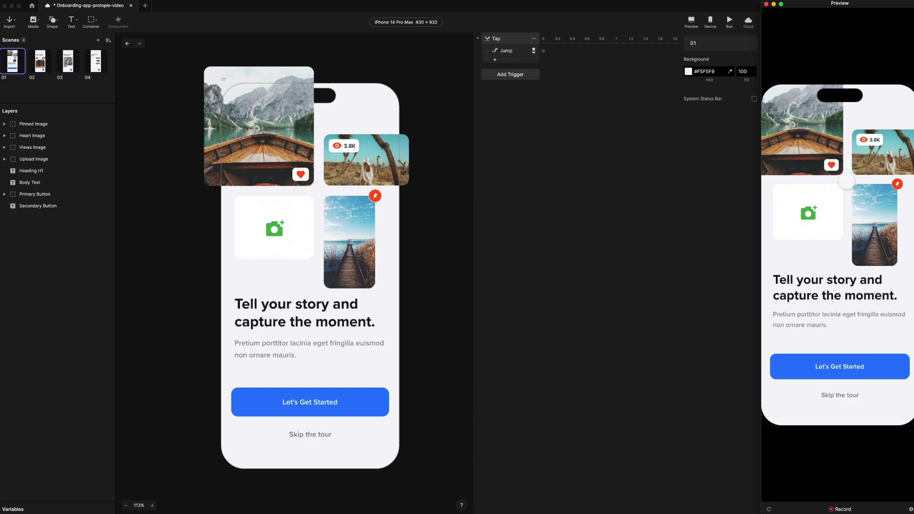
{"action": "scroll", "coordinate": [216, 116], "scroll_direction": "up", "scroll_amount": 2}
- Open scene 02 and select the Progress Bar layer inside the Paging group
{"action": "left_click", "coordinate": [41, 63]}
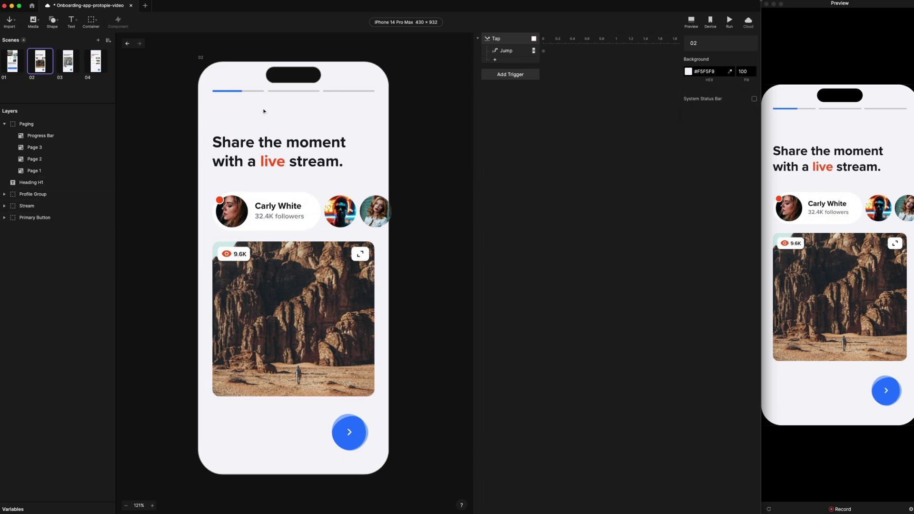
{"action": "scroll", "coordinate": [247, 94], "scroll_direction": "up", "scroll_amount": 6}
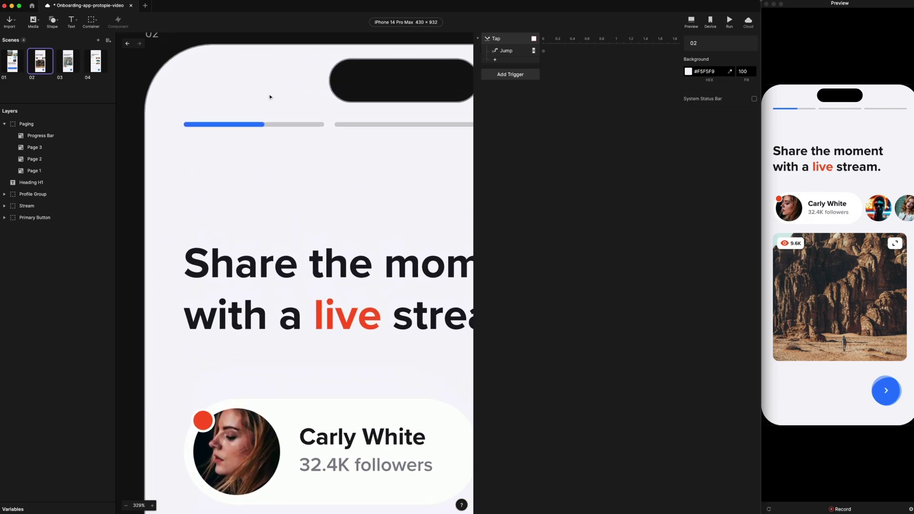
{"action": "left_click", "coordinate": [263, 123]}
{"action": "scroll", "coordinate": [295, 124], "scroll_direction": "right", "scroll_amount": 3}
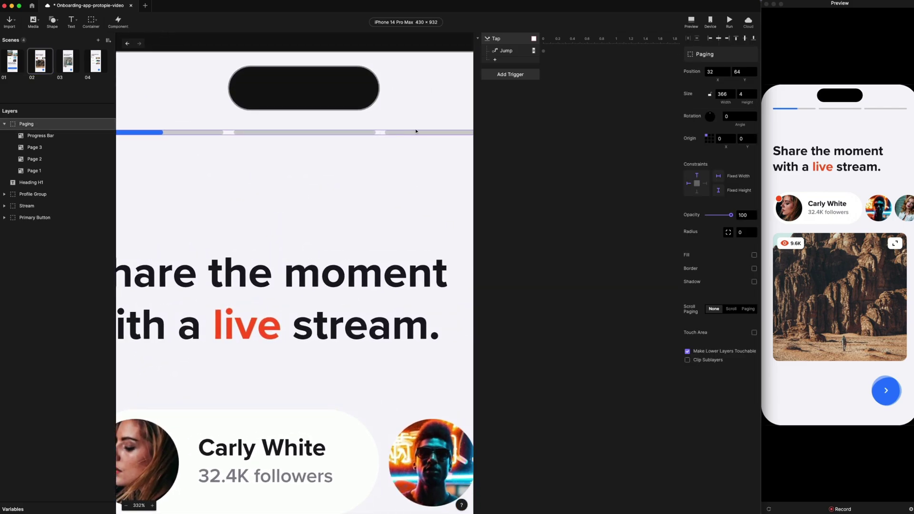
{"action": "scroll", "coordinate": [322, 128], "scroll_direction": "left", "scroll_amount": 2}
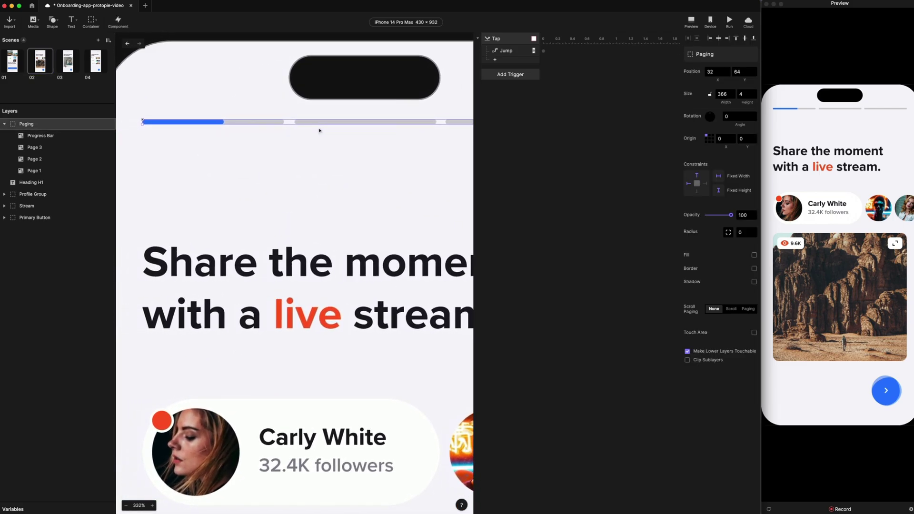
{"action": "left_click", "coordinate": [41, 136]}
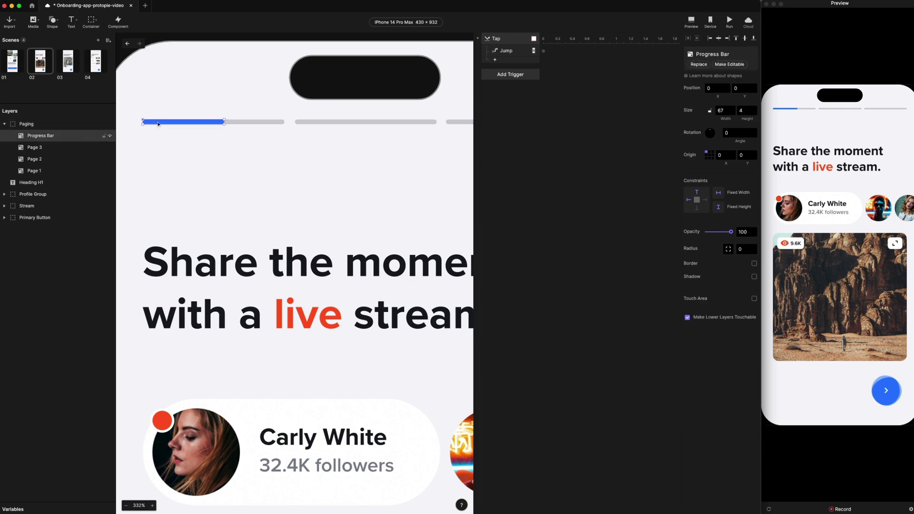
{"action": "scroll", "coordinate": [167, 127], "scroll_direction": "up", "scroll_amount": 5}
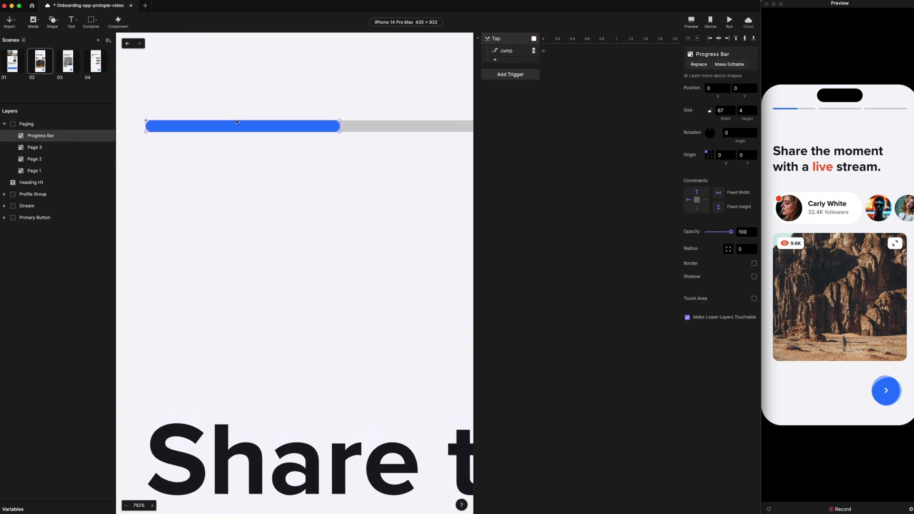
- Try shortening the blue progress bar to width 18, then undo the resize
{"action": "left_click_drag", "start_coordinate": [341, 124], "coordinate": [196, 125]}
{"action": "scroll", "coordinate": [178, 129], "scroll_direction": "up", "scroll_amount": 3}
{"action": "scroll", "coordinate": [180, 132], "scroll_direction": "up", "scroll_amount": 5}
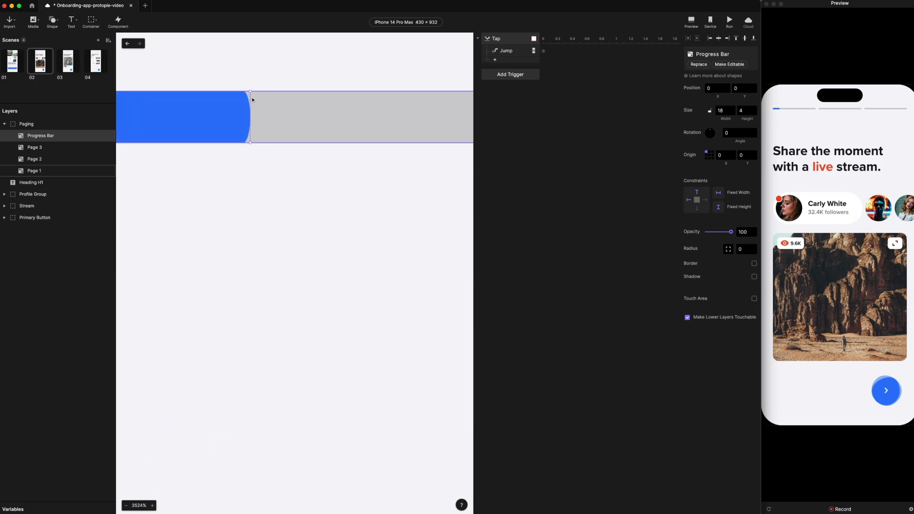
{"action": "scroll", "coordinate": [257, 121], "scroll_direction": "down", "scroll_amount": 5}
{"action": "key", "text": "super+z"}
{"action": "scroll", "coordinate": [281, 125], "scroll_direction": "right", "scroll_amount": 1}
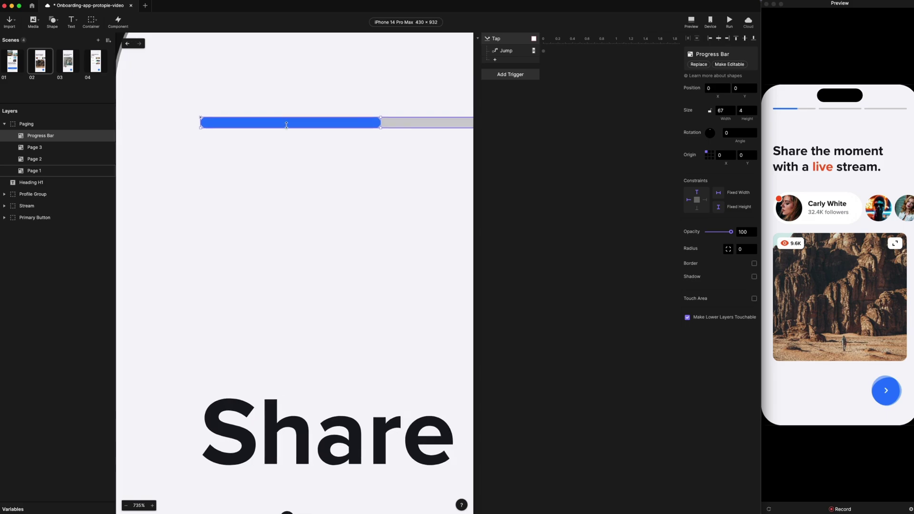
- Stretch the blue Progress Bar across the entire first track so its width reads 117
{"action": "left_click", "coordinate": [731, 65]}
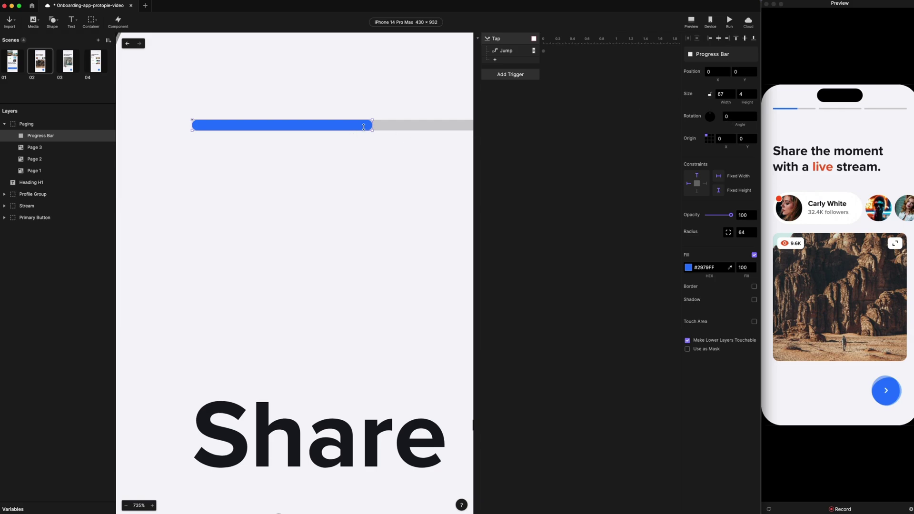
{"action": "scroll", "coordinate": [367, 126], "scroll_direction": "up", "scroll_amount": 3}
{"action": "left_click", "coordinate": [373, 127]}
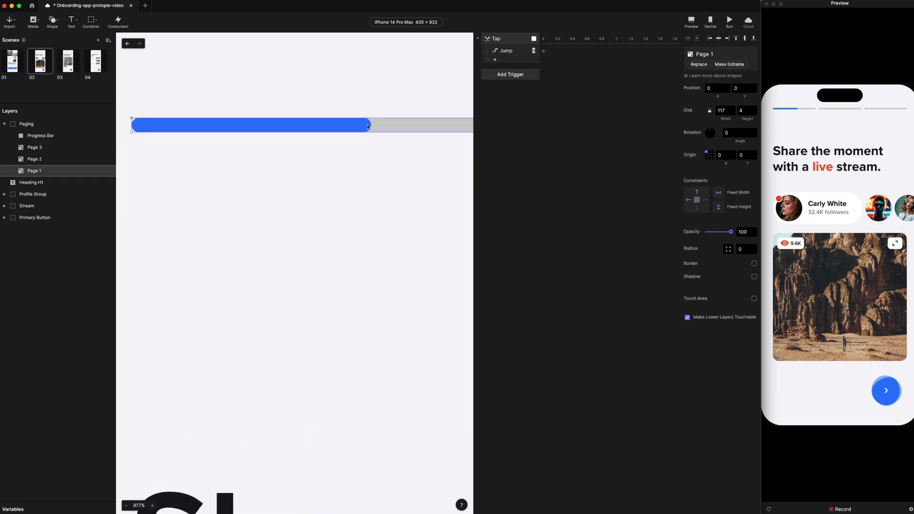
{"action": "left_click", "coordinate": [368, 127]}
{"action": "mouse_move", "coordinate": [371, 127]}
{"action": "left_mouse_down"}
{"action": "mouse_move", "coordinate": [316, 126]}
{"action": "mouse_move", "coordinate": [360, 126]}
{"action": "left_mouse_up"}
{"action": "scroll", "coordinate": [360, 127], "scroll_direction": "down", "scroll_amount": 3}
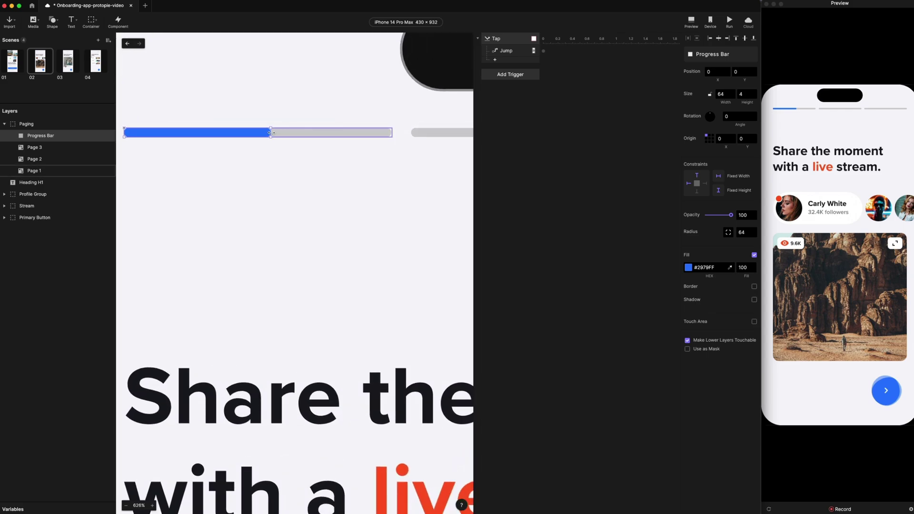
{"action": "left_click_drag", "start_coordinate": [270, 133], "coordinate": [392, 134]}
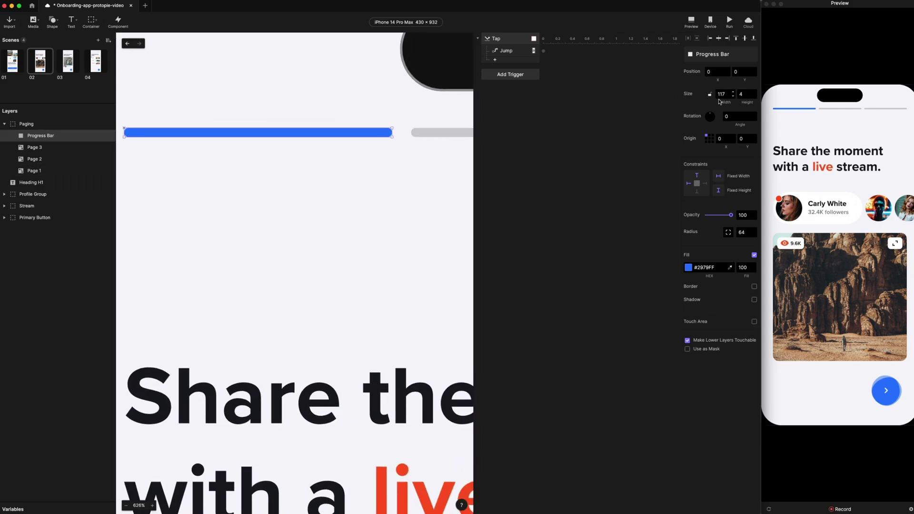
{"action": "left_click", "coordinate": [722, 94]}
{"action": "scroll", "coordinate": [291, 170], "scroll_direction": "down", "scroll_amount": 3}
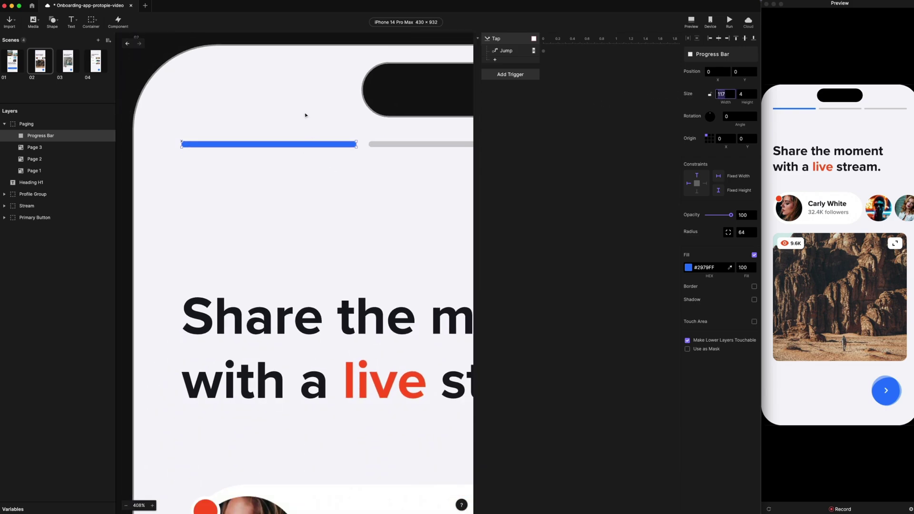
- Add a Start trigger with a Scale response targeting the Progress Bar
{"action": "left_click", "coordinate": [514, 75]}
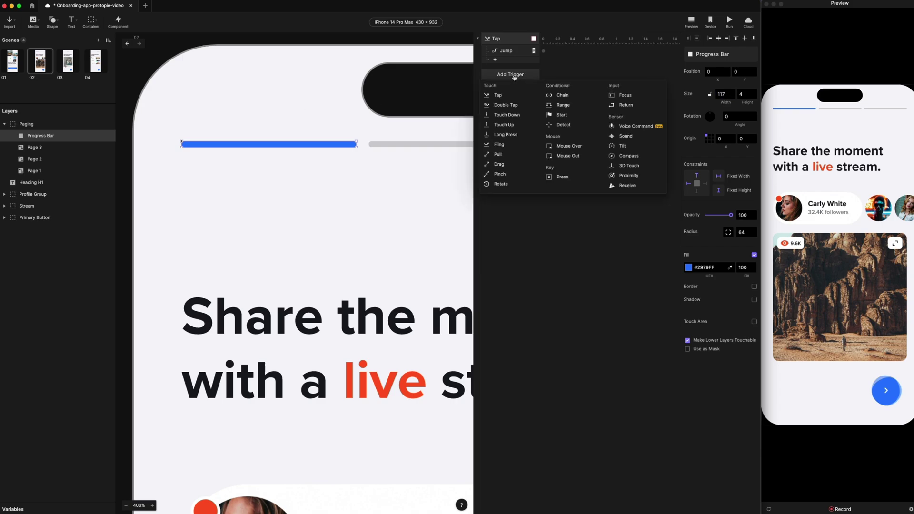
{"action": "left_click", "coordinate": [565, 116]}
{"action": "double_click", "coordinate": [328, 145]}
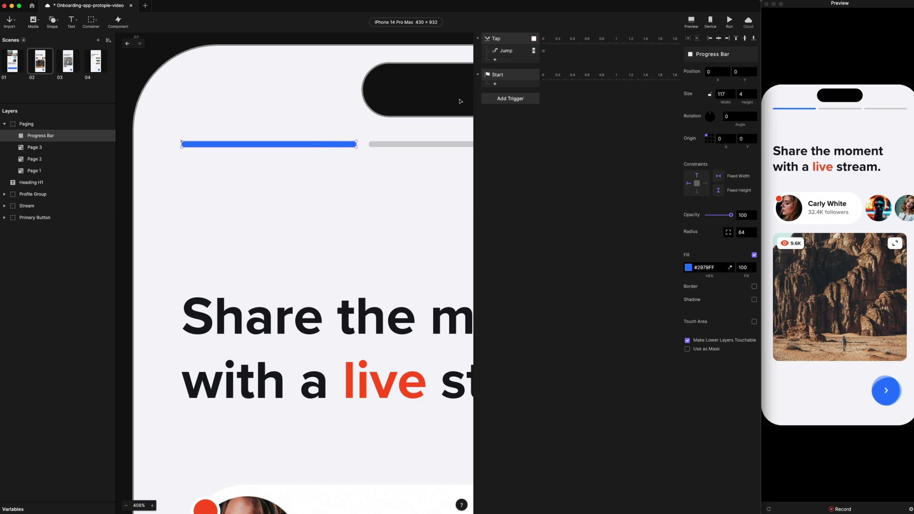
{"action": "left_click", "coordinate": [496, 84]}
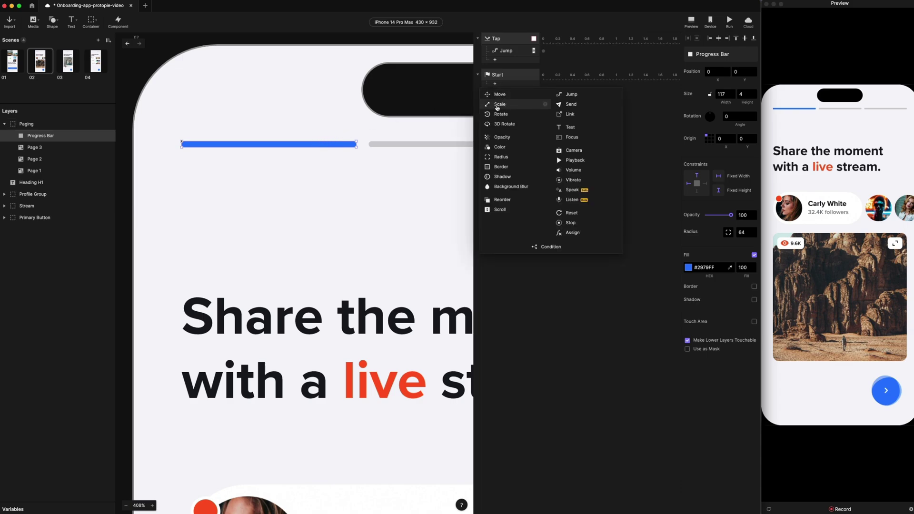
{"action": "left_click", "coordinate": [499, 104]}
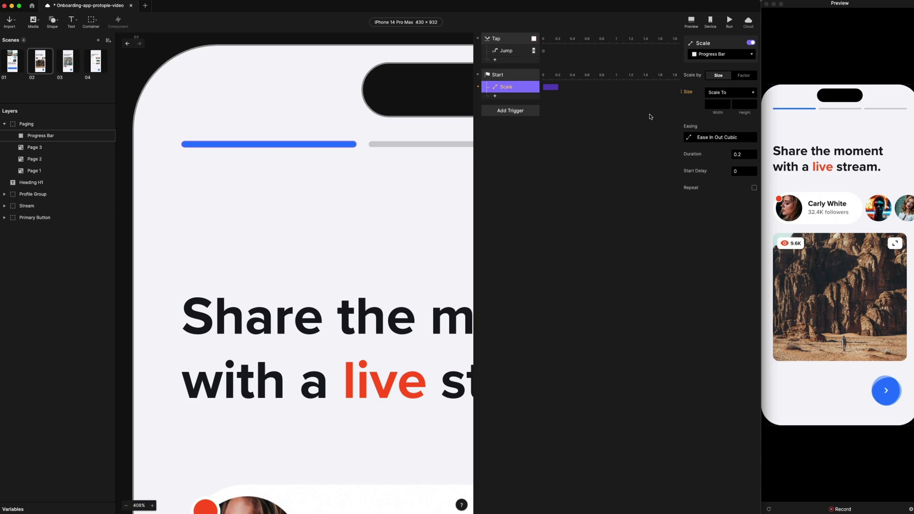
- Set the Scale to width 117, duration 3 seconds and start delay 0
{"action": "left_click", "coordinate": [719, 103]}
{"action": "type", "text": "117"}
{"action": "key", "text": "Return"}
{"action": "left_click_drag", "start_coordinate": [551, 88], "coordinate": [582, 88]}
{"action": "left_click", "coordinate": [748, 154]}
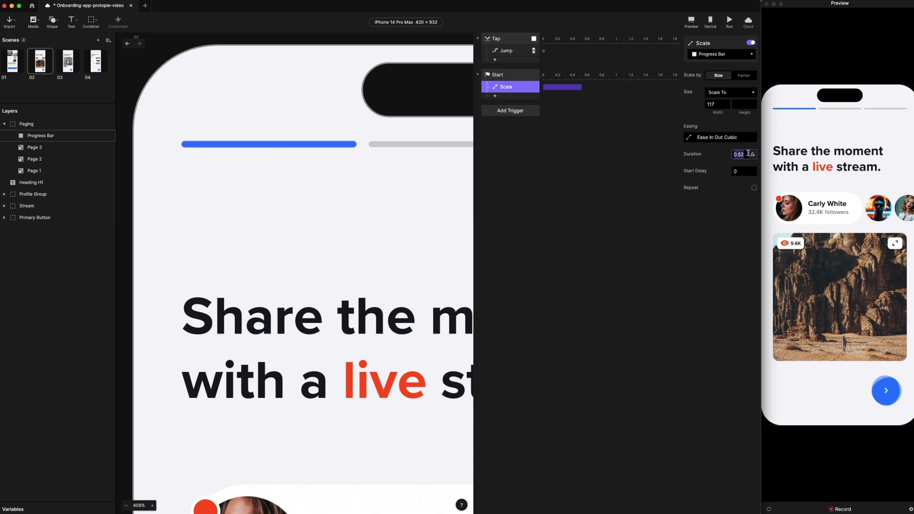
{"action": "type", "text": "3"}
{"action": "key", "text": "Return"}
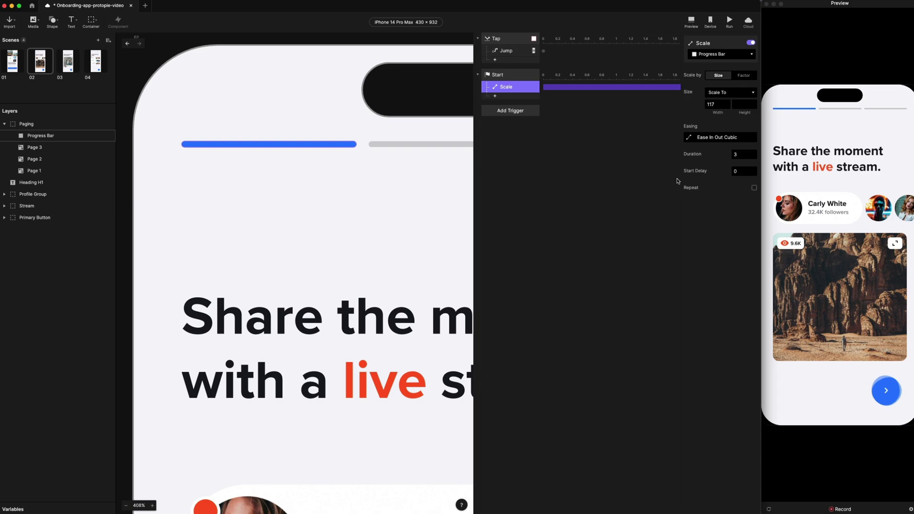
{"action": "left_click", "coordinate": [741, 171]}
- Set the Progress Bar's width to 0 so it starts empty, and replay the preview
{"action": "left_click", "coordinate": [279, 145]}
{"action": "double_click", "coordinate": [298, 146]}
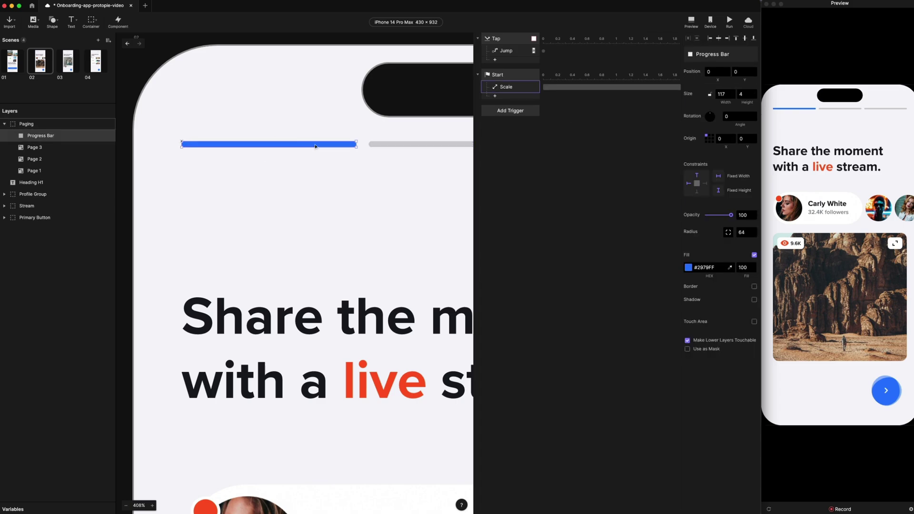
{"action": "left_click", "coordinate": [725, 94]}
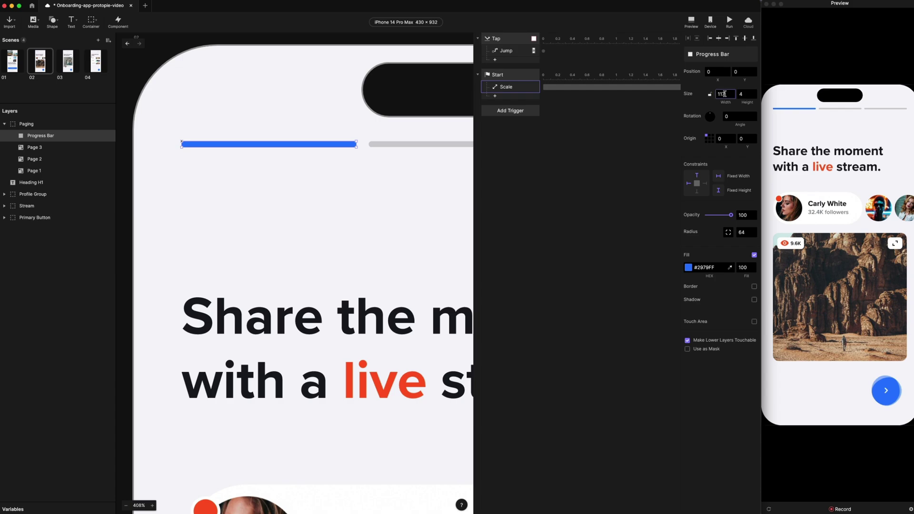
{"action": "key", "text": "BackSpace"}
{"action": "key", "text": "BackSpace"}
{"action": "key", "text": "BackSpace"}
{"action": "key", "text": "Return"}
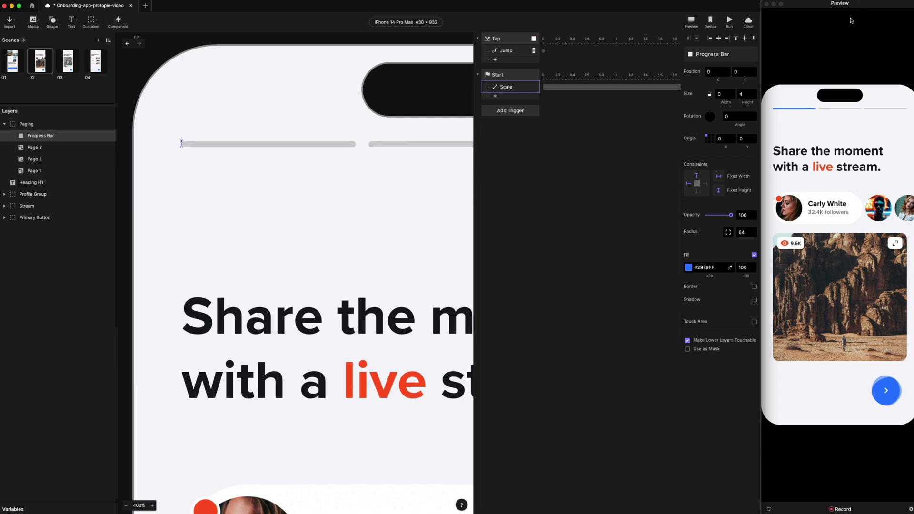
{"action": "left_click", "coordinate": [728, 20]}
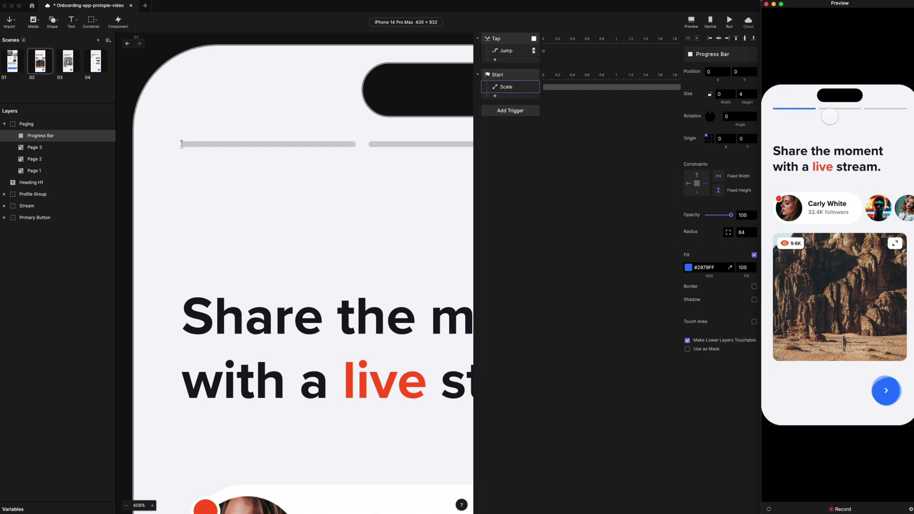
- Change the Progress Bar's Scale response easing from Ease In Out Cubic to Linear
{"action": "left_click", "coordinate": [615, 146]}
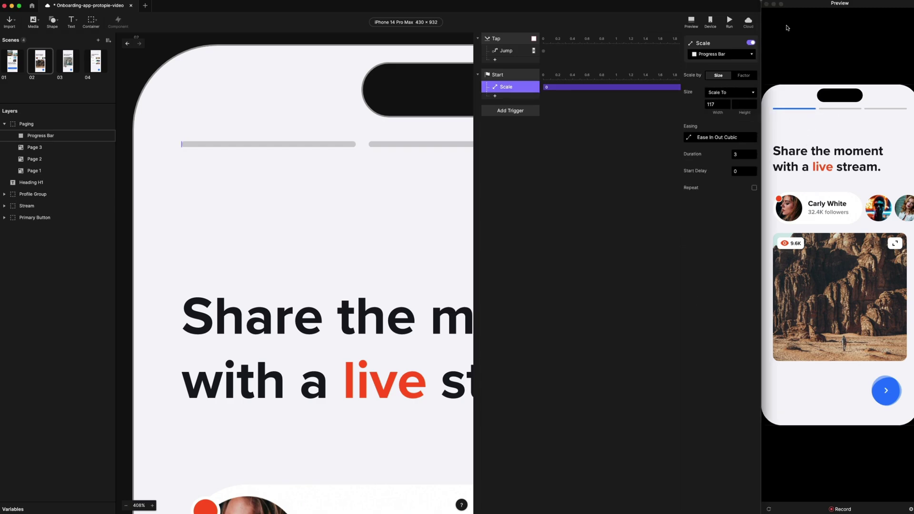
{"action": "left_click", "coordinate": [736, 20]}
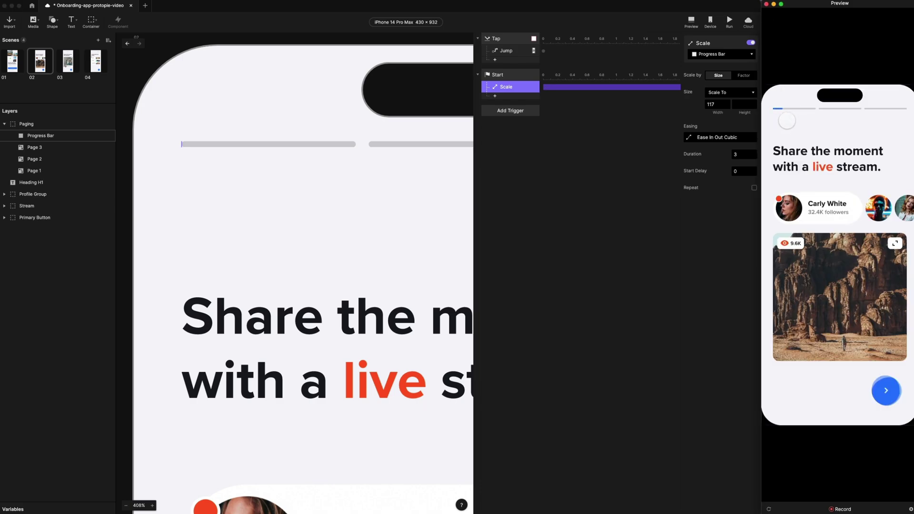
{"action": "left_click", "coordinate": [713, 137]}
{"action": "left_click", "coordinate": [606, 55]}
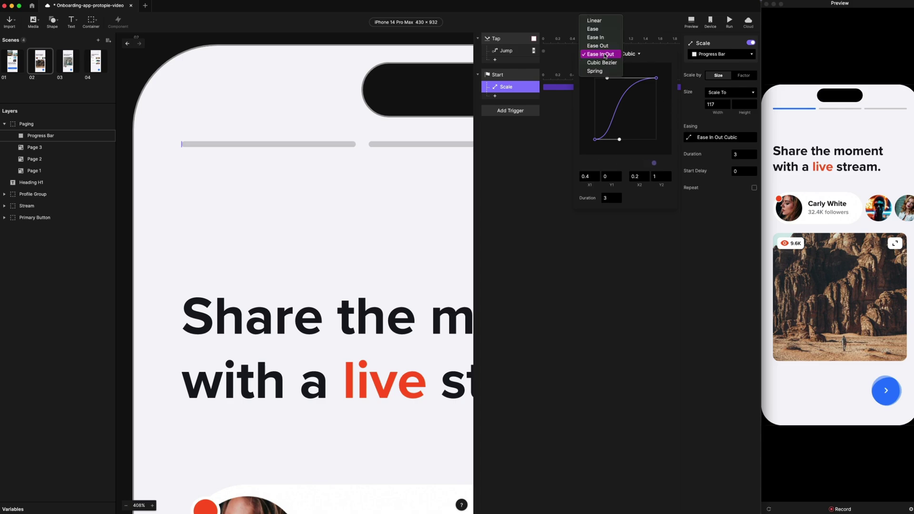
{"action": "left_click", "coordinate": [596, 21]}
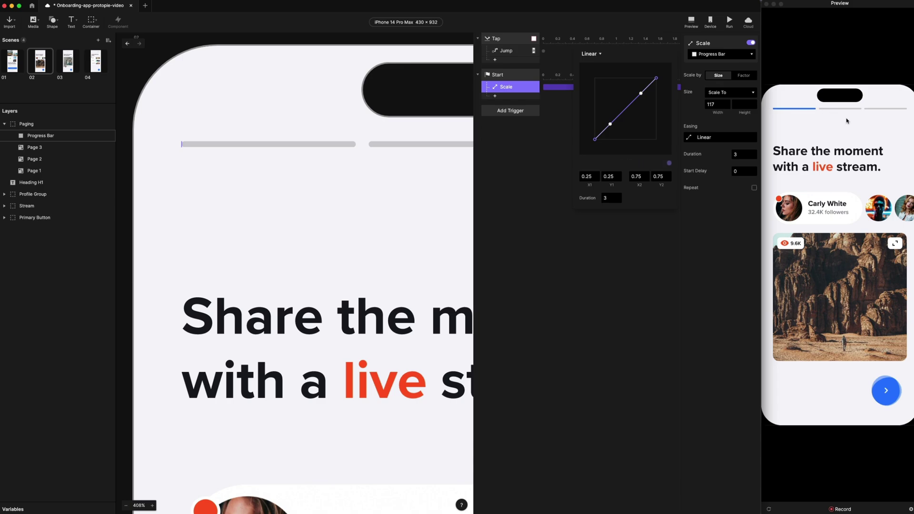
- Add a Start Jump to scene 03 with an Instant transition and a 3-second start delay
{"action": "left_click", "coordinate": [589, 121]}
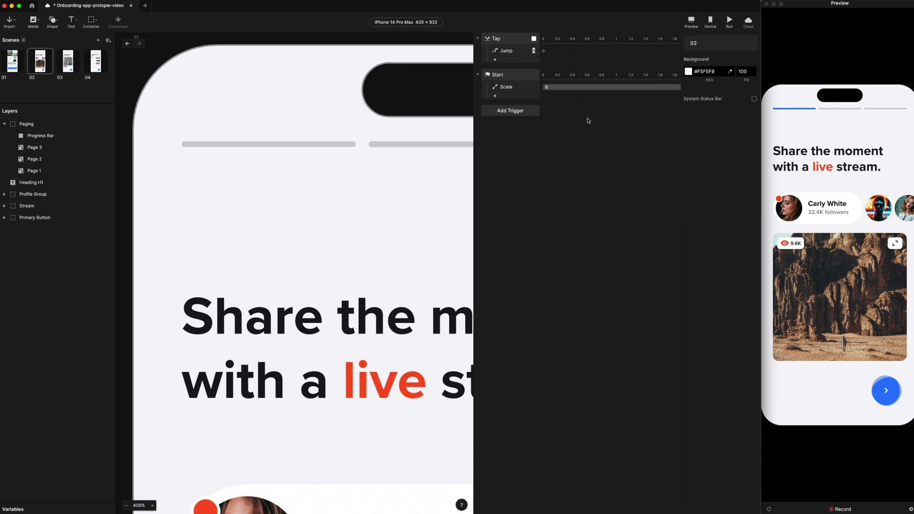
{"action": "left_click", "coordinate": [496, 97]}
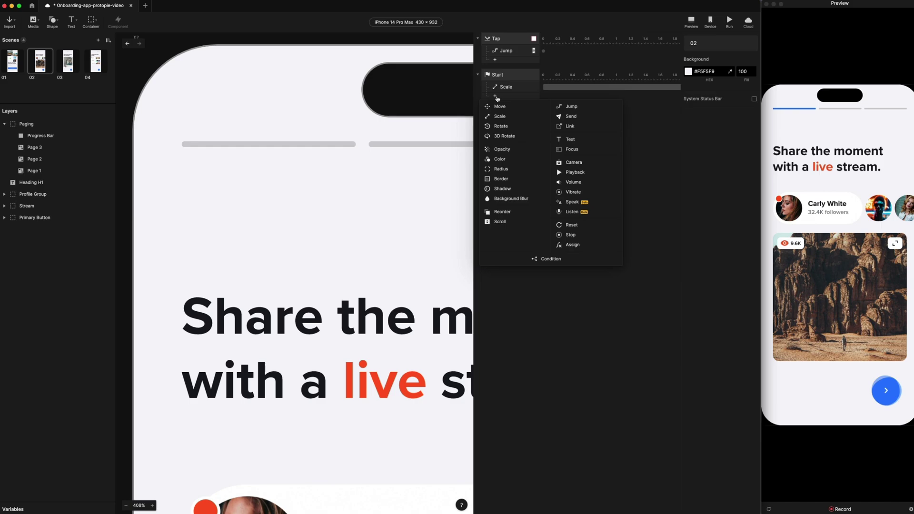
{"action": "left_click", "coordinate": [572, 106]}
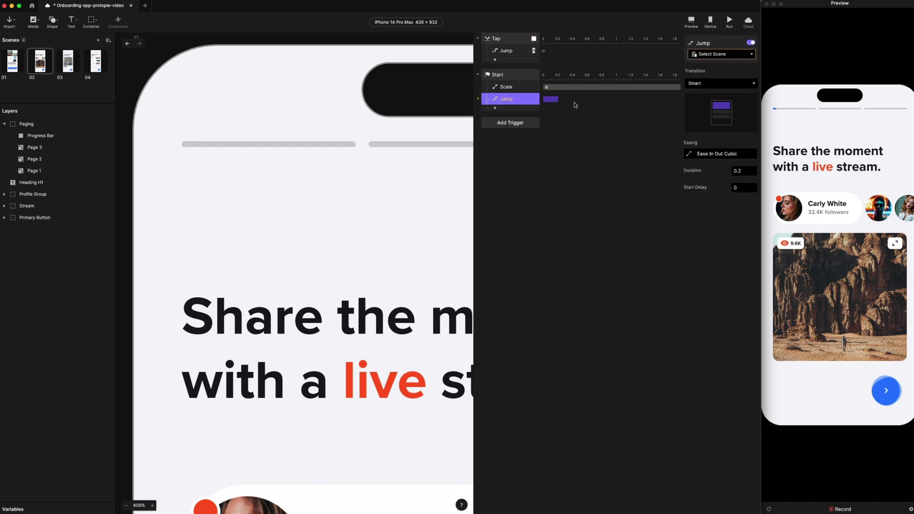
{"action": "left_click", "coordinate": [725, 54]}
{"action": "left_click", "coordinate": [703, 84]}
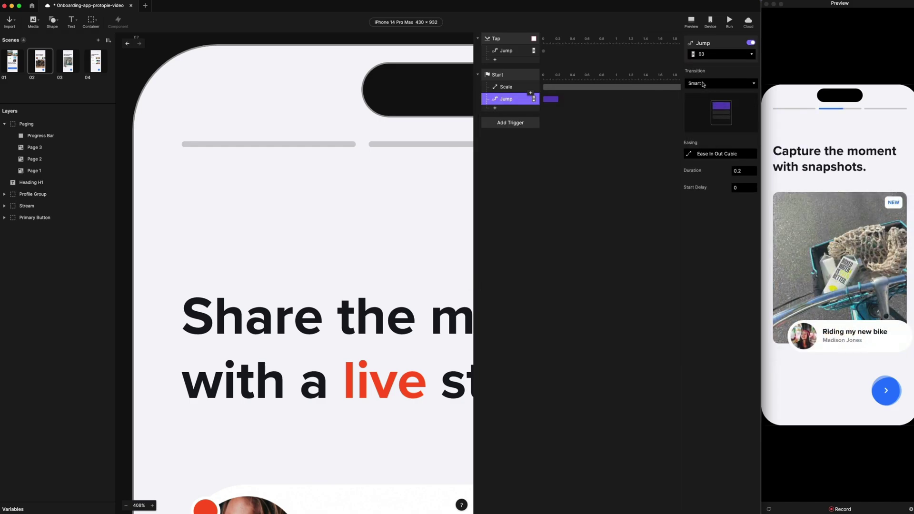
{"action": "left_click", "coordinate": [703, 85]}
{"action": "left_click", "coordinate": [696, 73]}
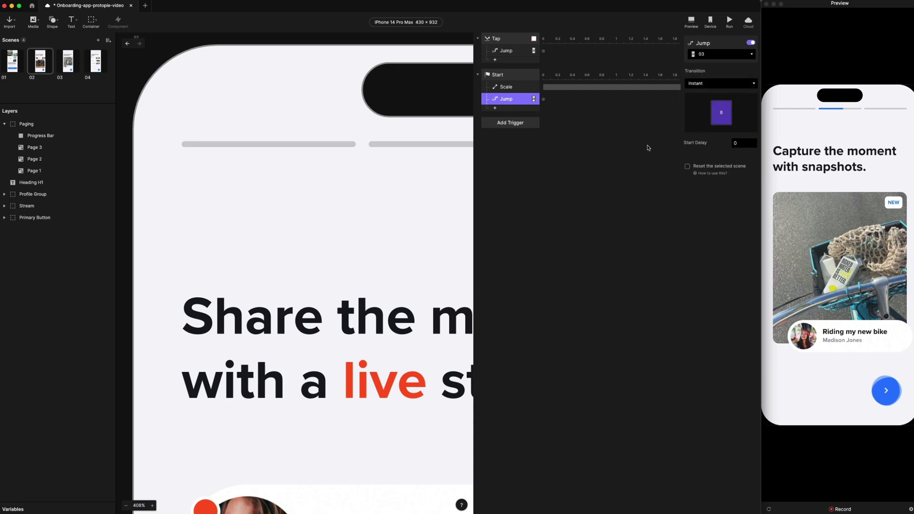
{"action": "left_click", "coordinate": [743, 142]}
{"action": "type", "text": "3"}
{"action": "key", "text": "Return"}
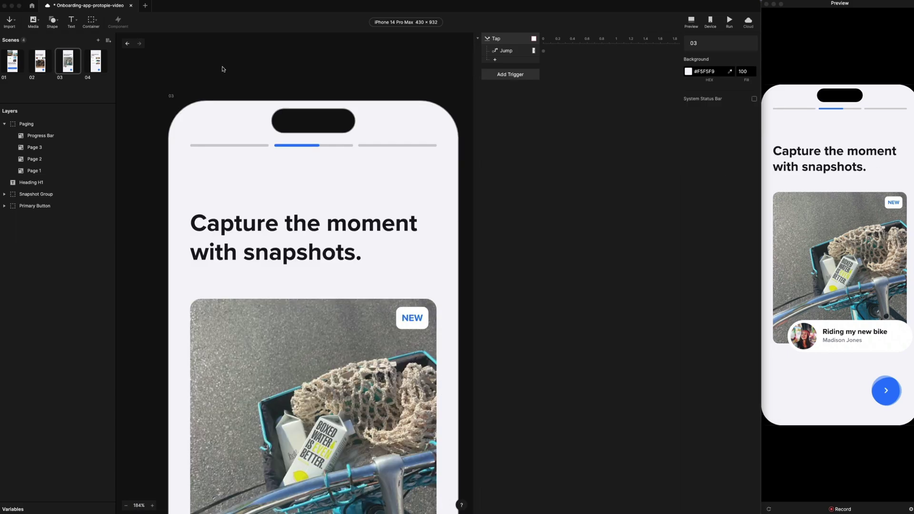
- Check scene 03's Jump response, then enter a 0.2-second duration on scene 04
{"action": "left_click", "coordinate": [40, 135]}
{"action": "left_click", "coordinate": [495, 96]}
{"action": "key", "text": "Escape"}
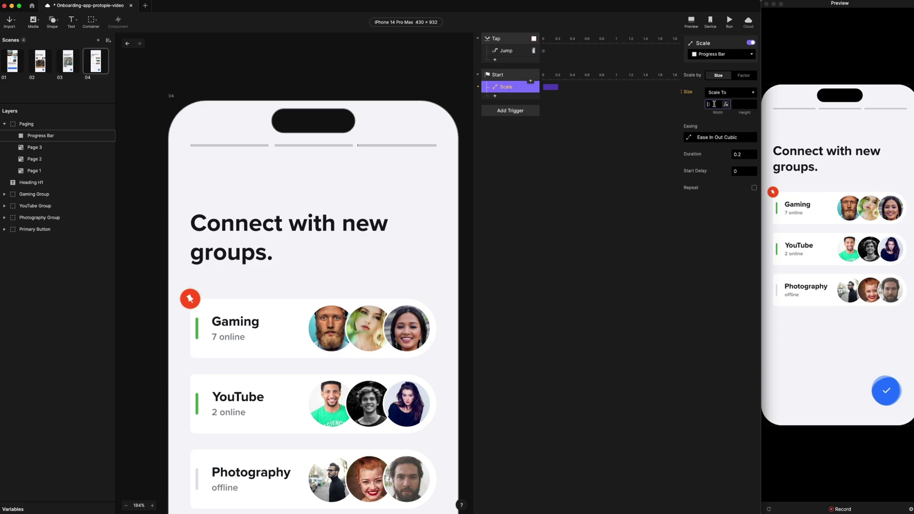
{"action": "double_click", "coordinate": [744, 154]}
{"action": "type", "text": "0.2"}
{"action": "key", "text": "Return"}
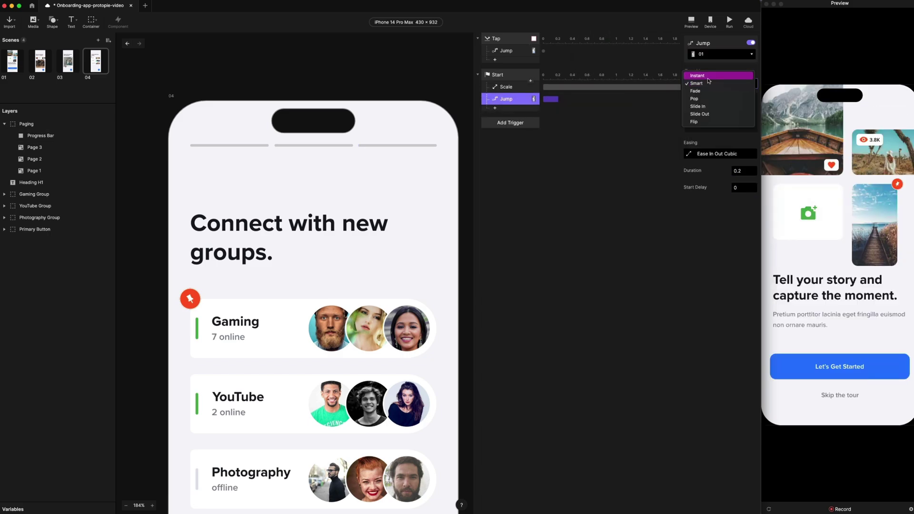
- Fit scene 01 in view, restart the preview and tap through Next and Let's Get Started
{"action": "left_click", "coordinate": [12, 61]}
{"action": "key", "text": "shift+1"}
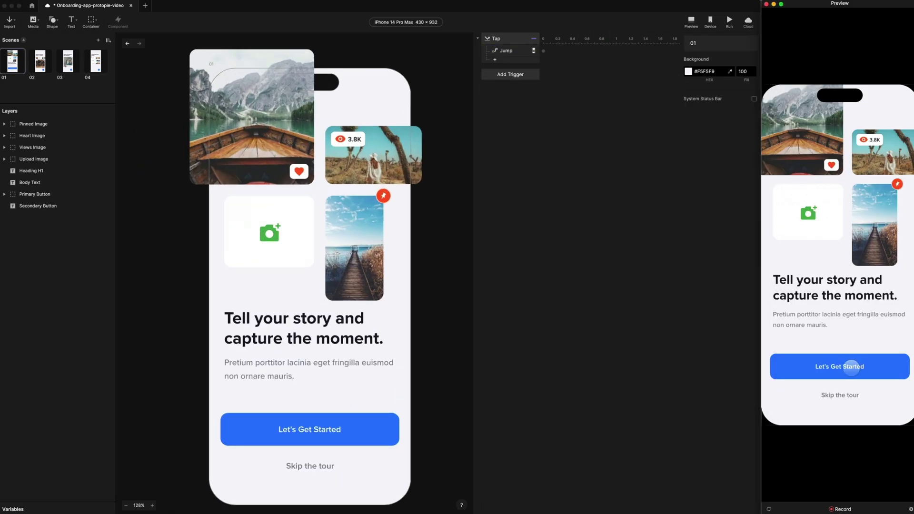
{"action": "left_click", "coordinate": [853, 368]}
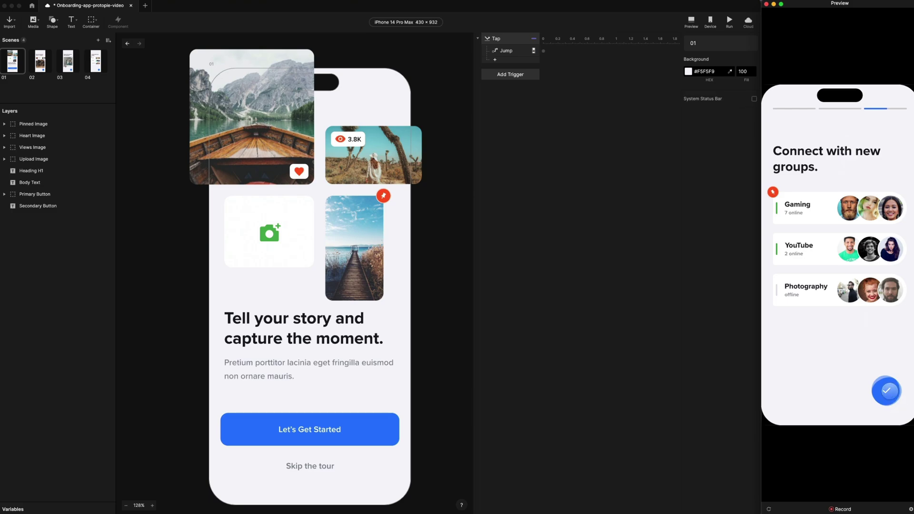
{"action": "left_click", "coordinate": [889, 392]}
{"action": "left_click", "coordinate": [840, 370]}
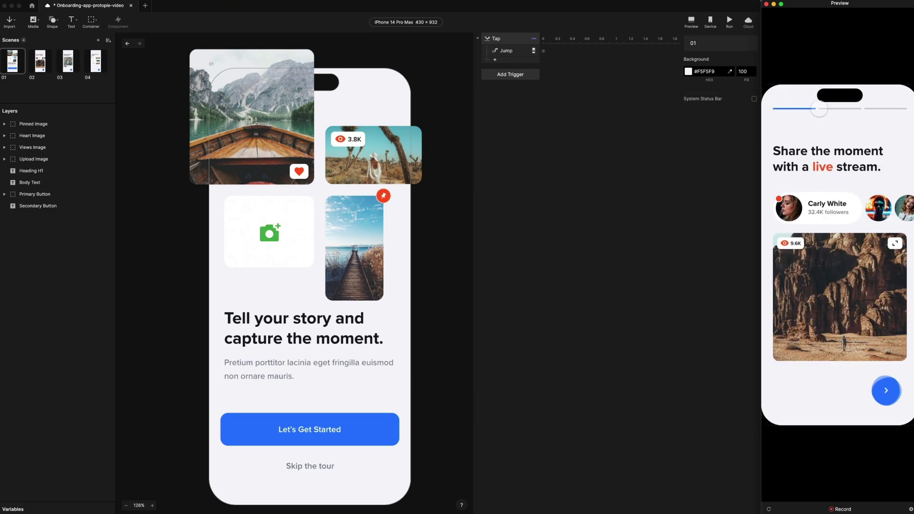
{"action": "left_click", "coordinate": [193, 140]}
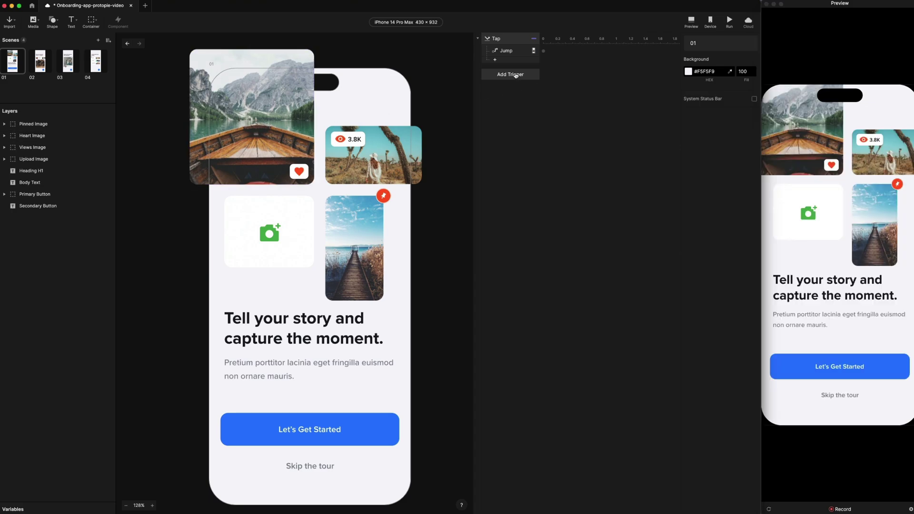
{"action": "left_click", "coordinate": [509, 52]}
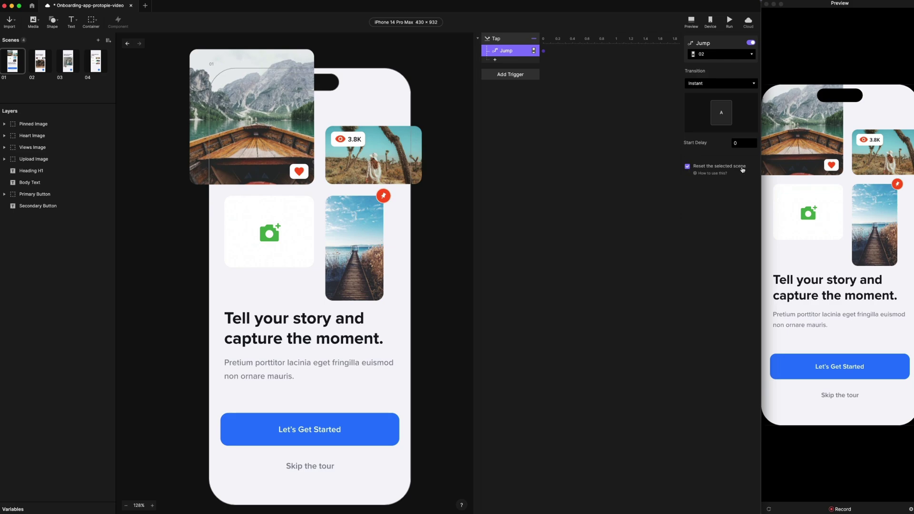
{"action": "left_click", "coordinate": [40, 61]}
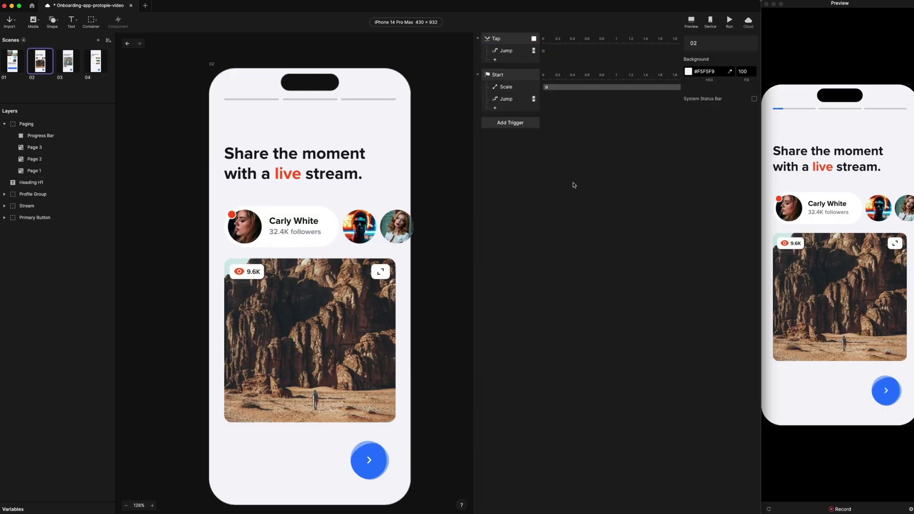
{"action": "left_click", "coordinate": [507, 51]}
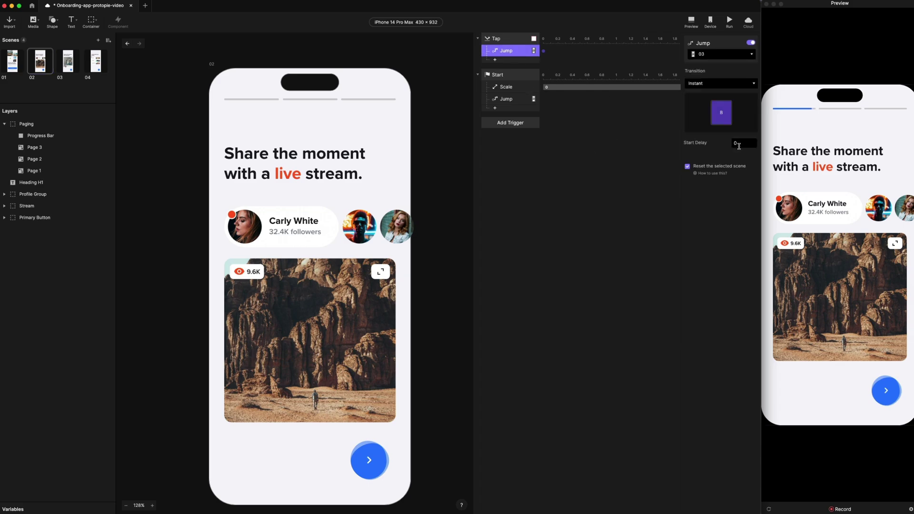
{"action": "left_click", "coordinate": [496, 99]}
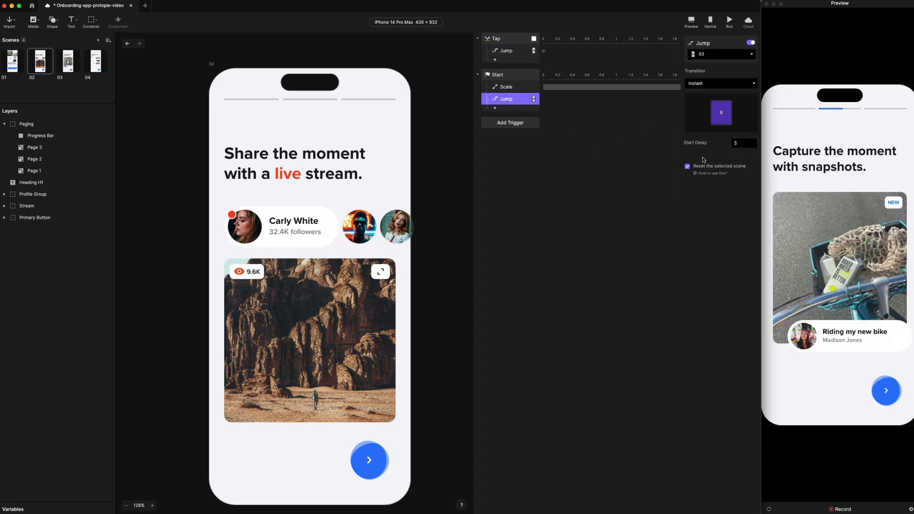
{"action": "left_click", "coordinate": [69, 62]}
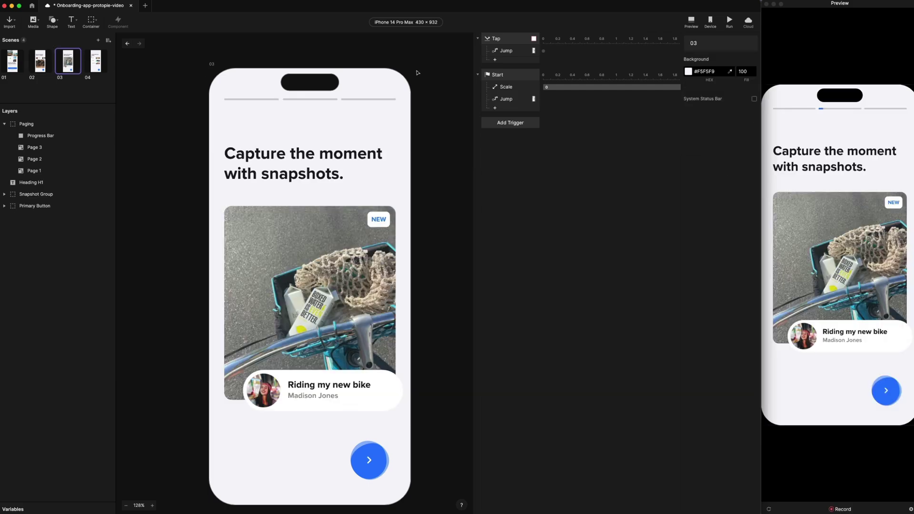
{"action": "left_click", "coordinate": [507, 52]}
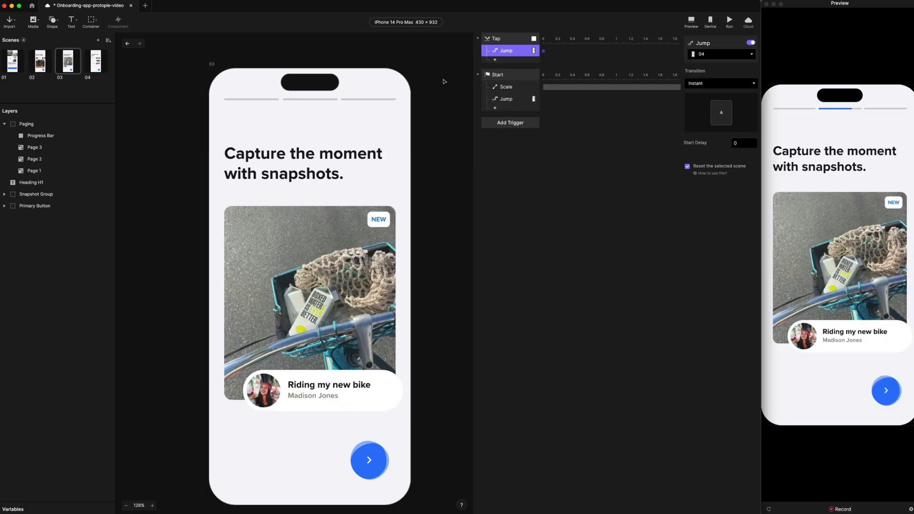
{"action": "left_click", "coordinate": [498, 99]}
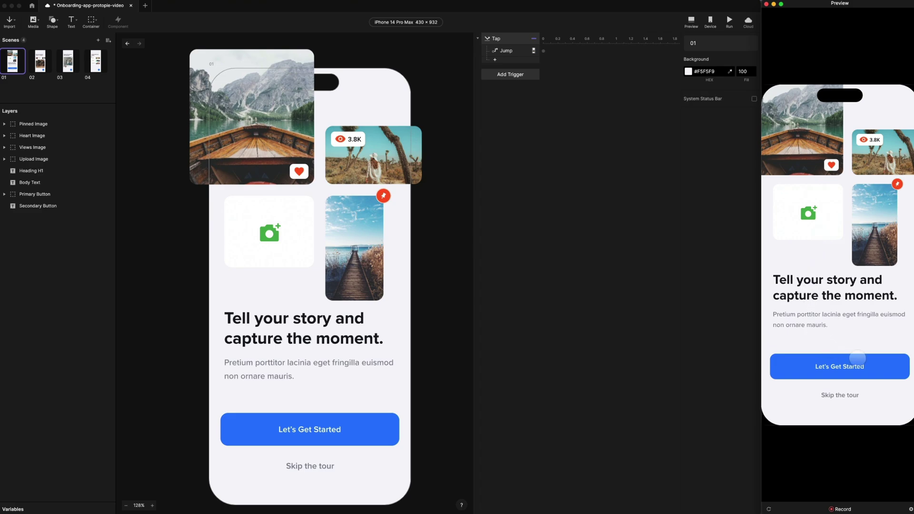
{"action": "left_click", "coordinate": [853, 370]}
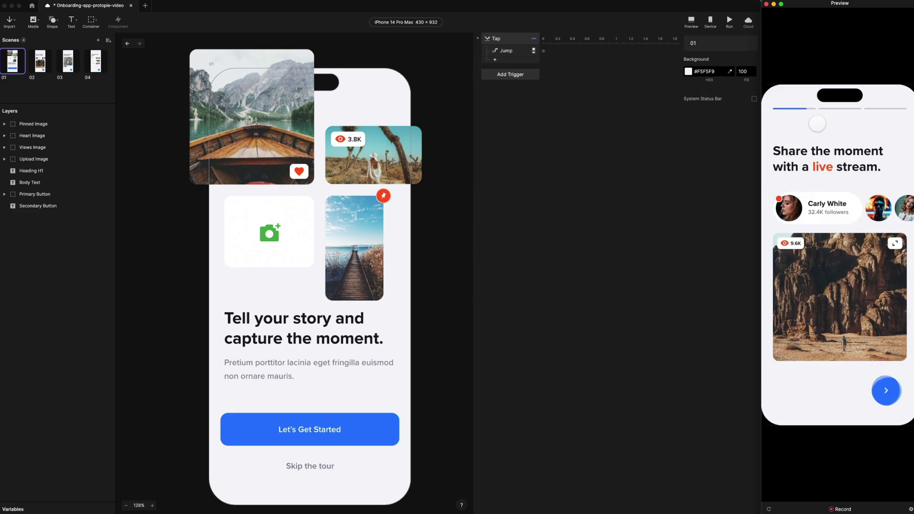
{"action": "left_click", "coordinate": [883, 397]}
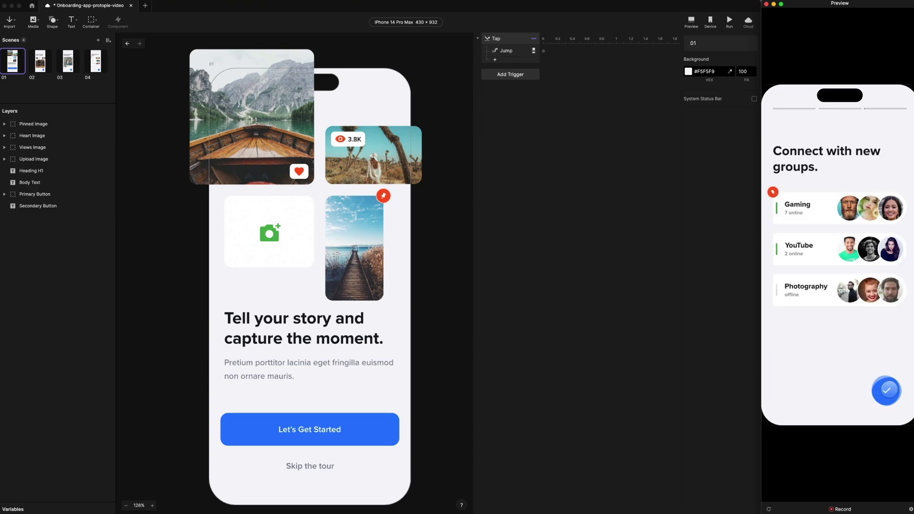
{"action": "left_click", "coordinate": [887, 391]}
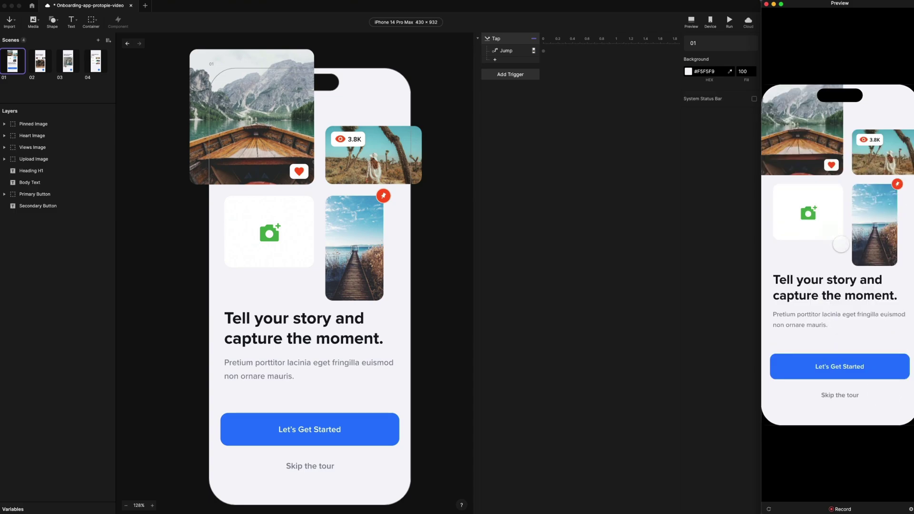
{"action": "left_click", "coordinate": [455, 234]}
{"action": "scroll", "coordinate": [455, 234], "scroll_direction": "down", "scroll_amount": 2}
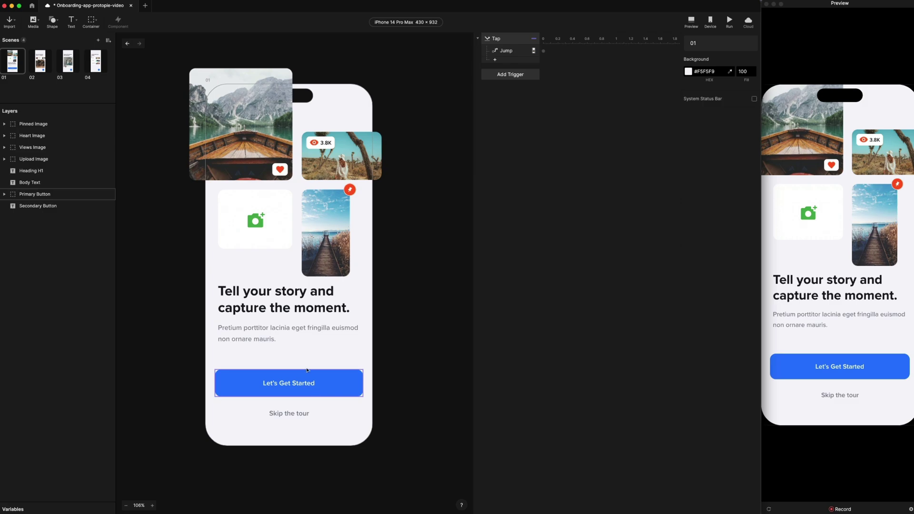
- Add a Start trigger with an Opacity response taking Heading H1 to 100
{"action": "left_click", "coordinate": [334, 299]}
{"action": "left_click", "coordinate": [329, 334], "text": "shift"}
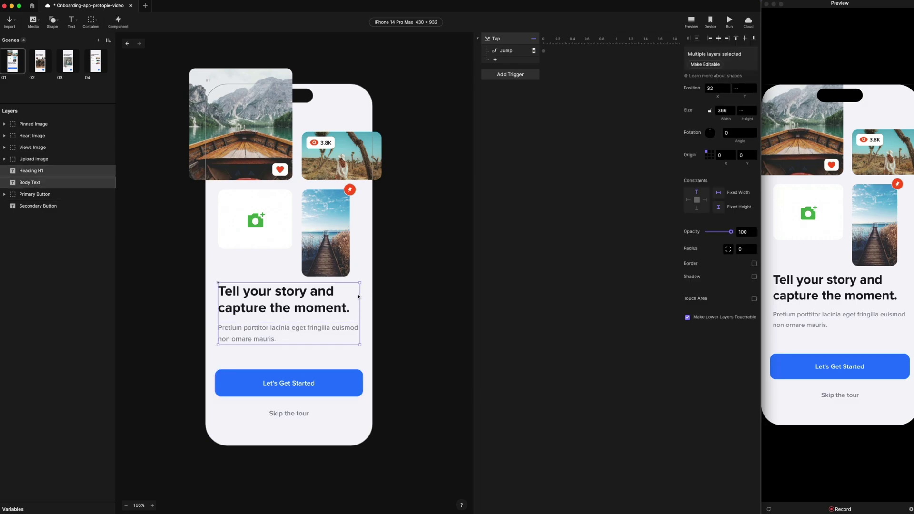
{"action": "left_click", "coordinate": [286, 300]}
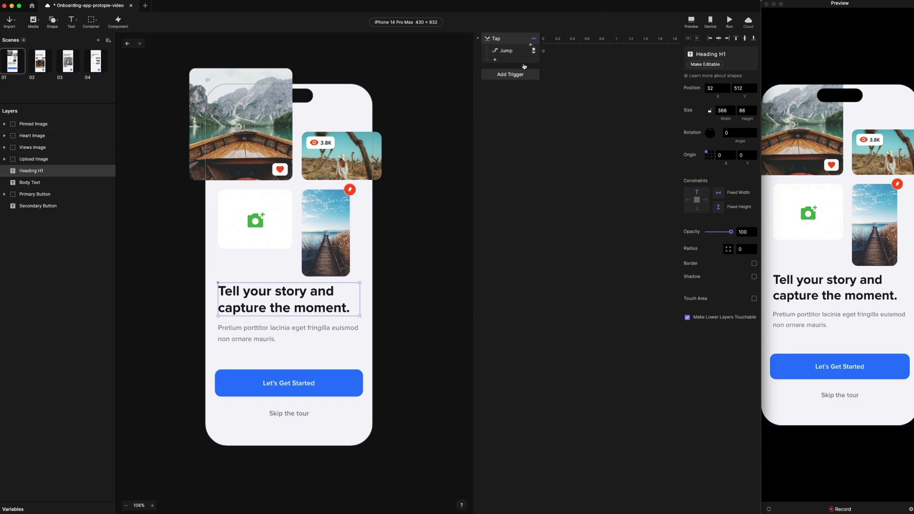
{"action": "left_click", "coordinate": [515, 73]}
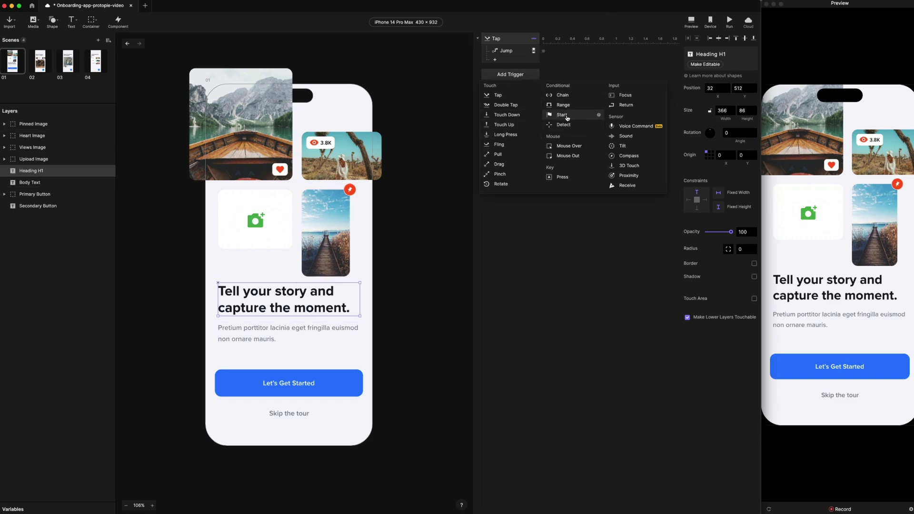
{"action": "left_click", "coordinate": [562, 115]}
{"action": "left_click", "coordinate": [284, 299]}
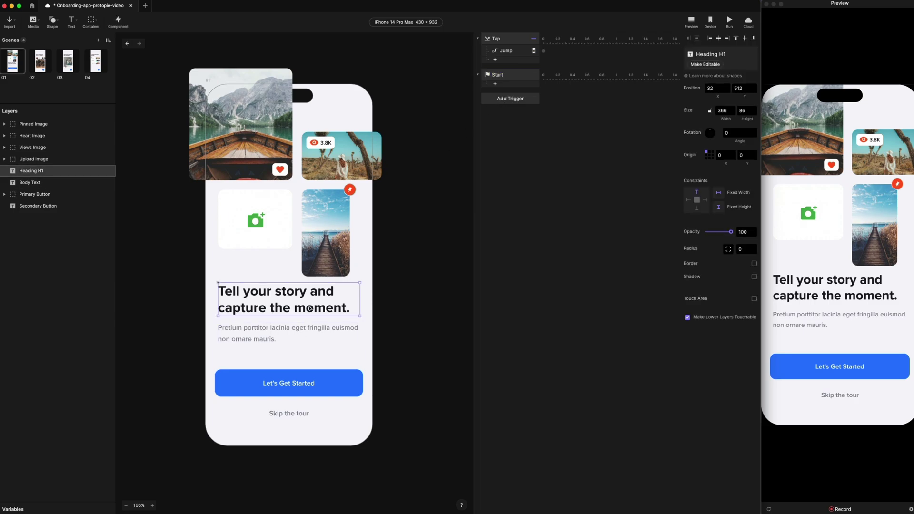
{"action": "left_click", "coordinate": [495, 84]}
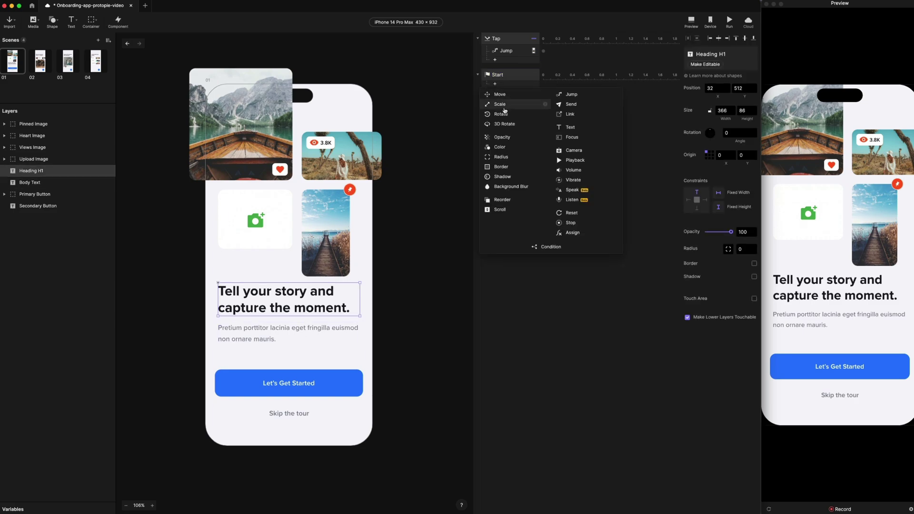
{"action": "left_click", "coordinate": [502, 138]}
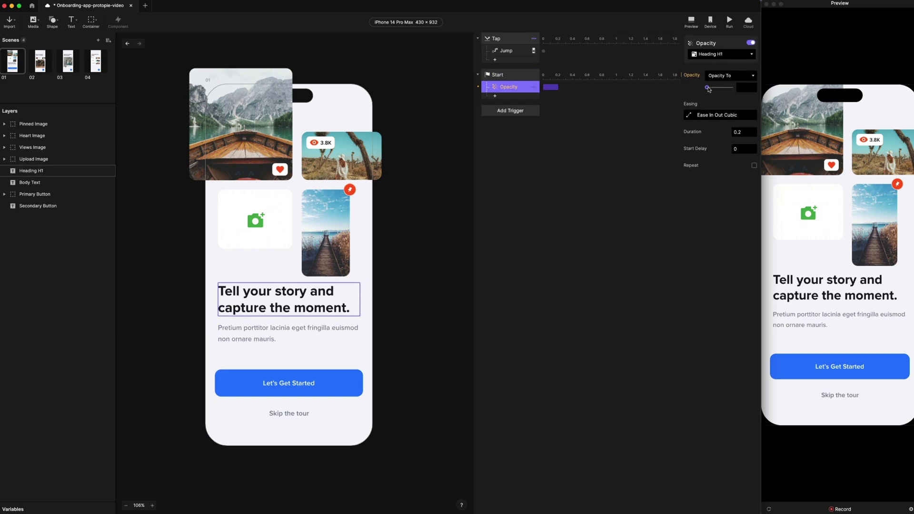
{"action": "left_click_drag", "start_coordinate": [708, 87], "coordinate": [732, 87]}
- Give the fade Ease Out easing and a 1-second duration, and set Heading H1's opacity to 0
{"action": "left_click", "coordinate": [714, 120]}
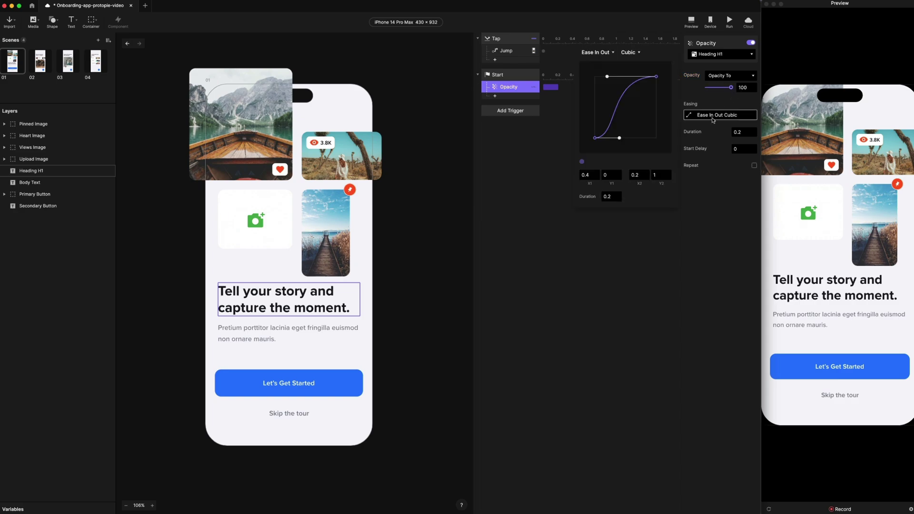
{"action": "left_click", "coordinate": [603, 53]}
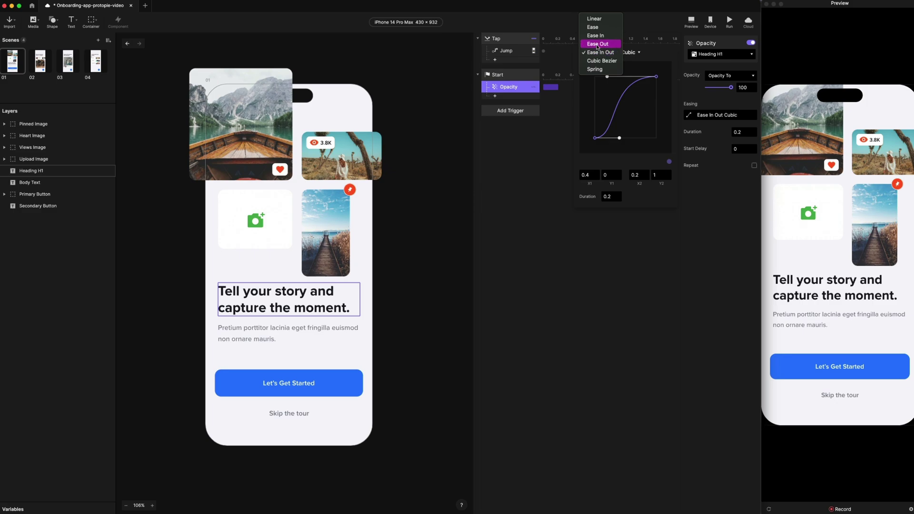
{"action": "left_click", "coordinate": [598, 44]}
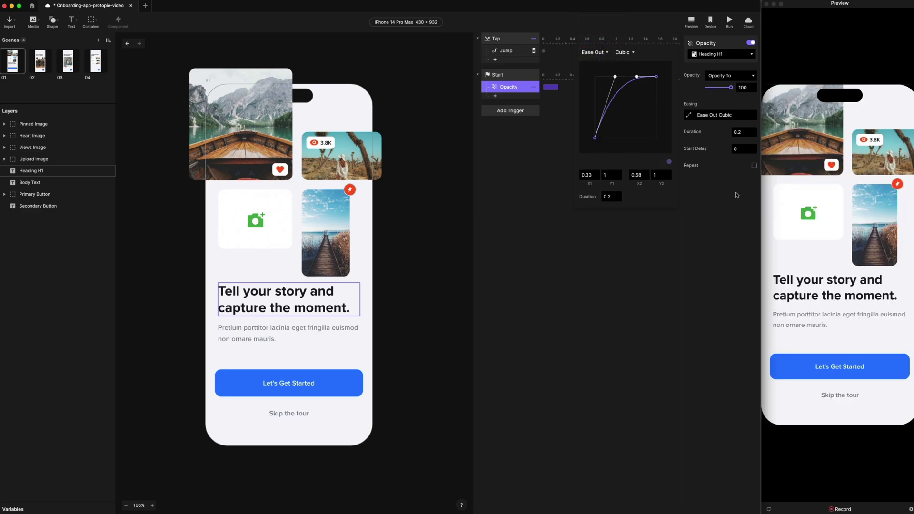
{"action": "left_click", "coordinate": [753, 129]}
{"action": "left_click", "coordinate": [745, 133]}
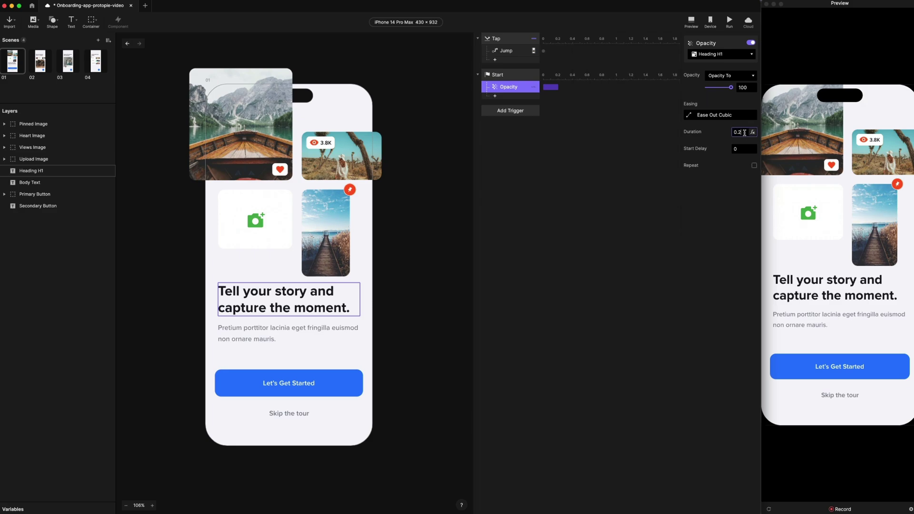
{"action": "key", "text": "BackSpace"}
{"action": "key", "text": "BackSpace"}
{"action": "type", "text": "1"}
{"action": "key", "text": "Return"}
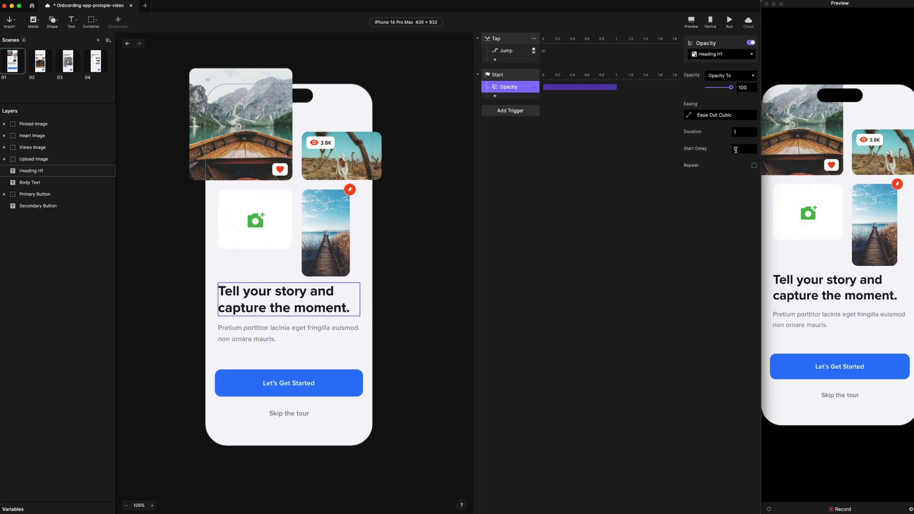
{"action": "left_click", "coordinate": [410, 298]}
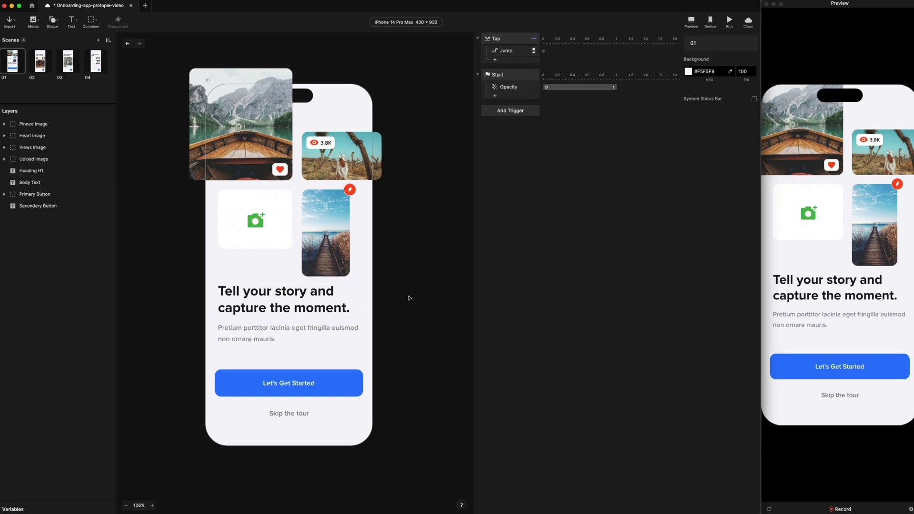
{"action": "left_click", "coordinate": [279, 294]}
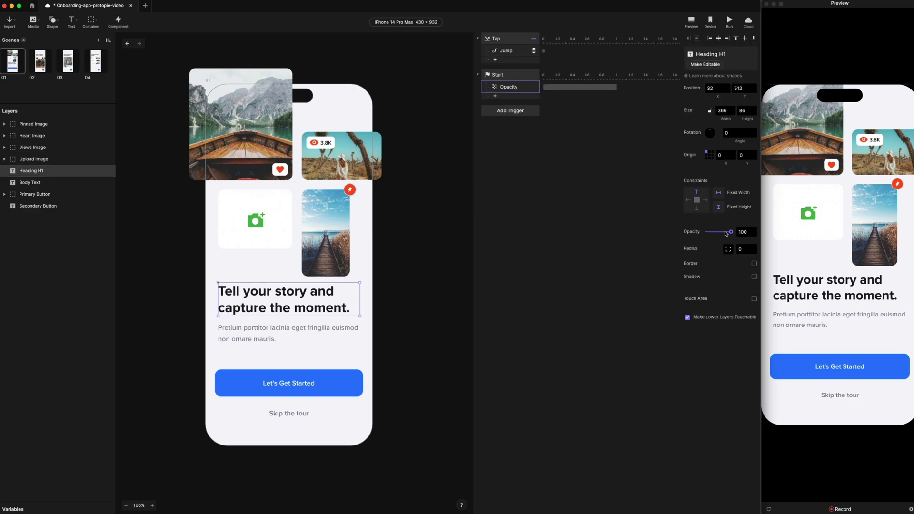
{"action": "left_click_drag", "start_coordinate": [728, 233], "coordinate": [706, 234]}
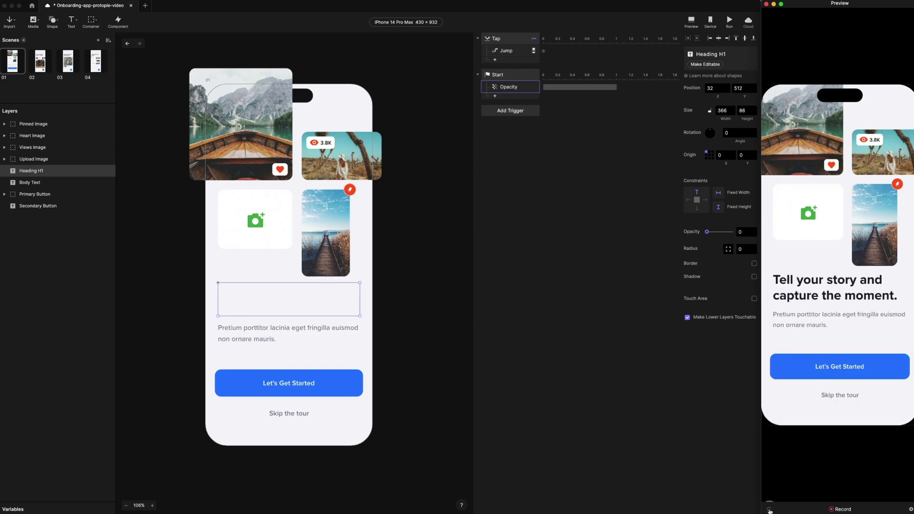
- Add an Ease Out Opacity response for Body Text with a 0.1-second start delay
{"action": "left_click", "coordinate": [289, 334]}
{"action": "left_click", "coordinate": [495, 96]}
{"action": "left_click", "coordinate": [499, 149]}
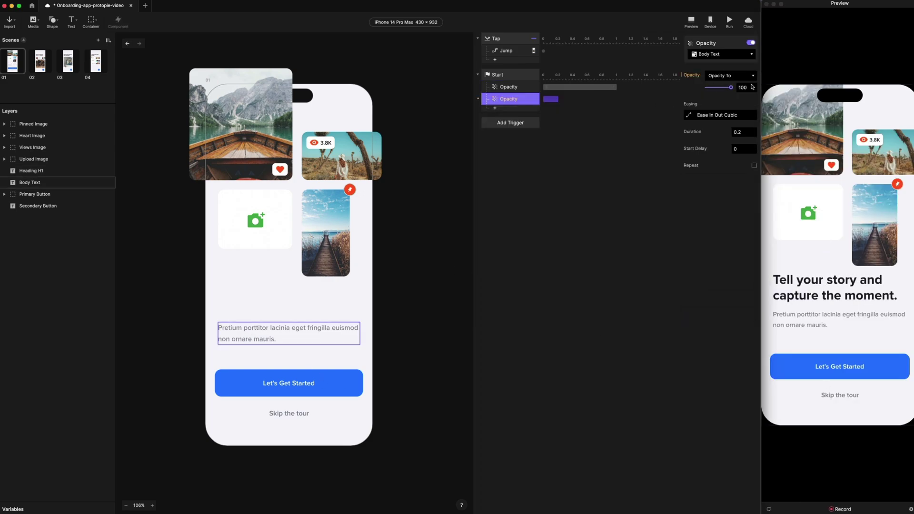
{"action": "left_click", "coordinate": [719, 115]}
{"action": "left_click", "coordinate": [601, 52]}
{"action": "left_click", "coordinate": [601, 44]}
{"action": "left_click", "coordinate": [741, 149]}
{"action": "type", "text": "0.1"}
{"action": "key", "text": "Return"}
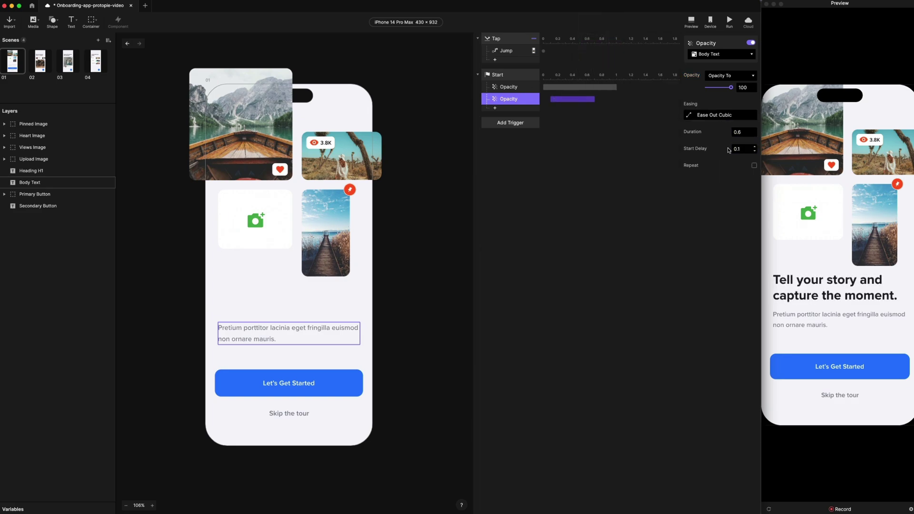
{"action": "left_click", "coordinate": [278, 328]}
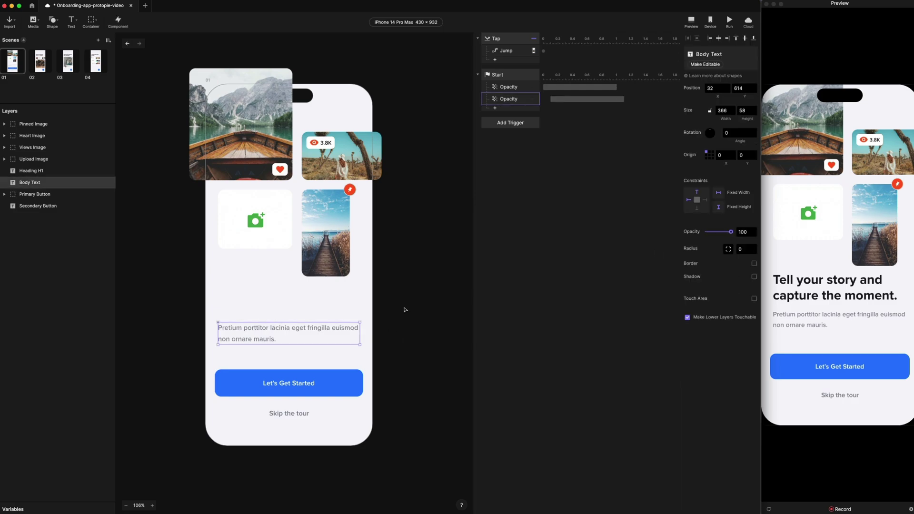
{"action": "left_click", "coordinate": [407, 245]}
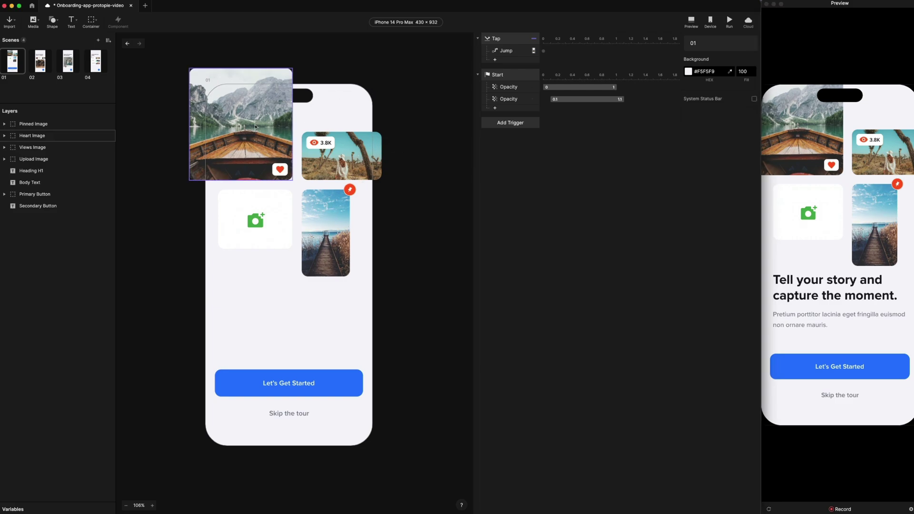
- Raise the Heart Image above the screen and add a Start Move response to Y −41
{"action": "left_click", "coordinate": [256, 140]}
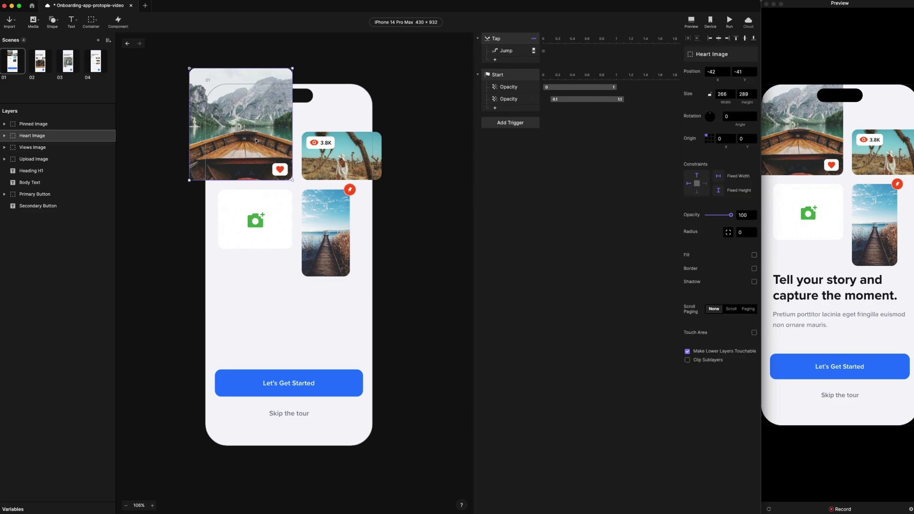
{"action": "left_click", "coordinate": [744, 72]}
{"action": "left_click_drag", "start_coordinate": [268, 156], "coordinate": [267, 62]}
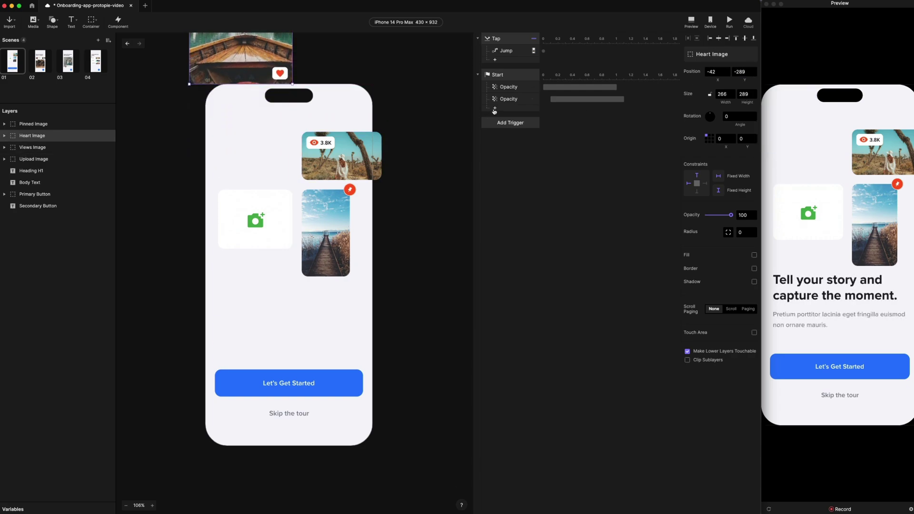
{"action": "left_click", "coordinate": [496, 107]}
{"action": "left_click", "coordinate": [498, 119]}
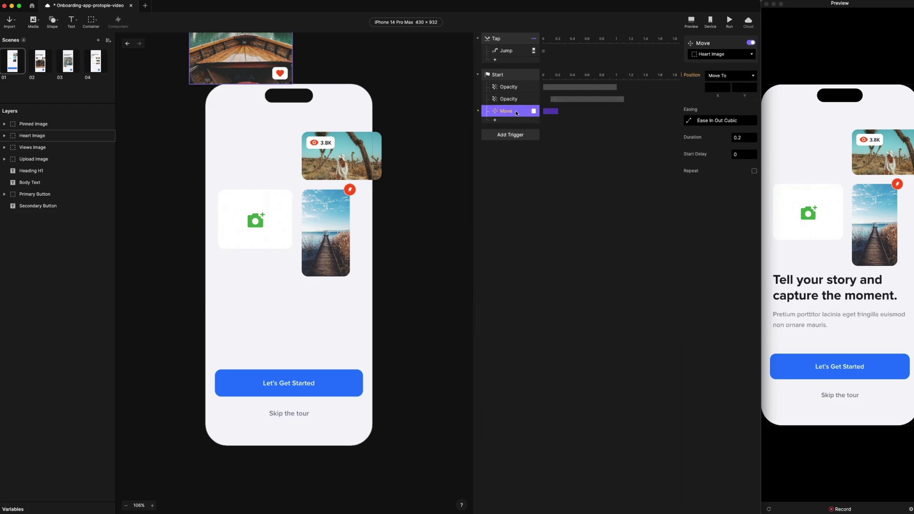
{"action": "left_click", "coordinate": [742, 88]}
{"action": "key", "text": "Return"}
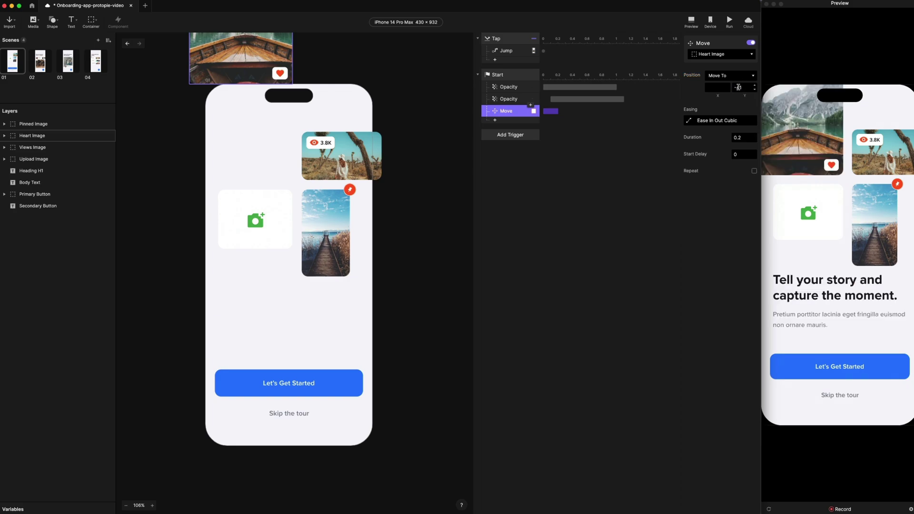
- Give the Heart Image move Ease Out easing, 0.6 s duration and 0.2 s start delay
{"action": "left_click", "coordinate": [720, 121]}
{"action": "left_click", "coordinate": [599, 53]}
{"action": "left_click", "coordinate": [601, 46]}
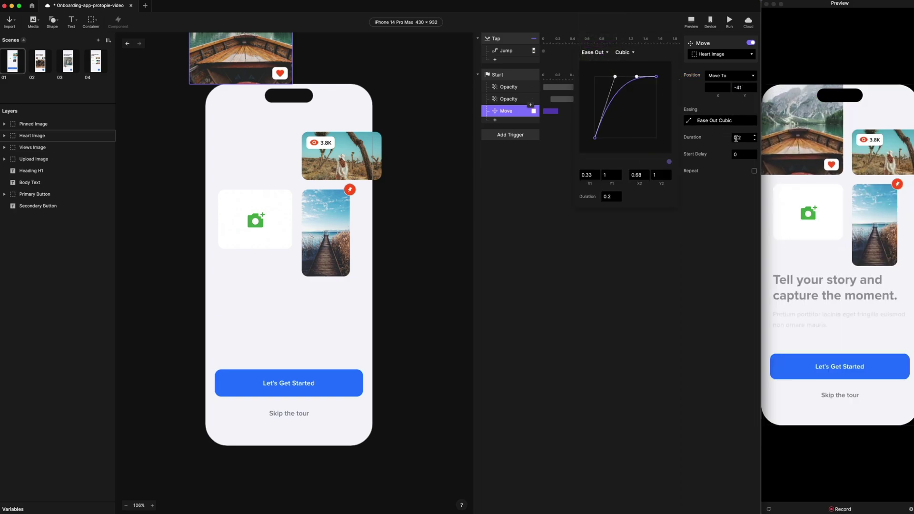
{"action": "left_click", "coordinate": [745, 138]}
{"action": "left_click", "coordinate": [746, 138]}
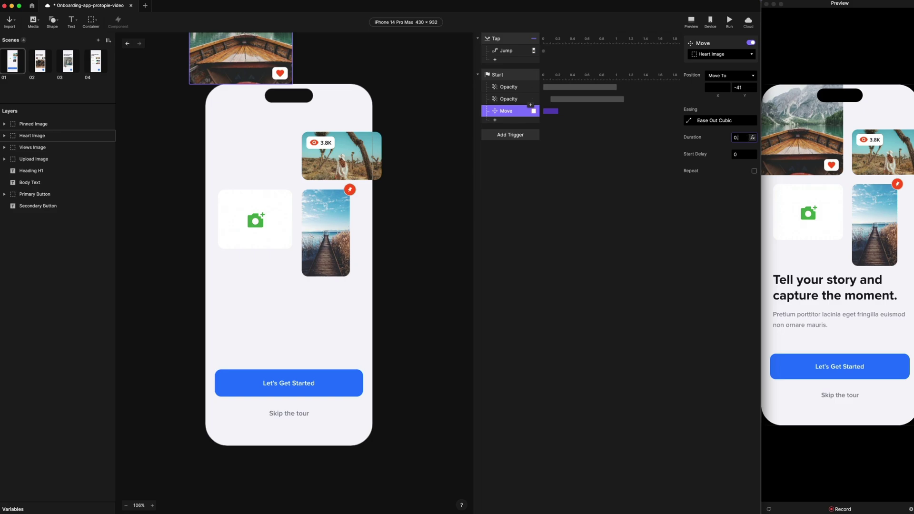
{"action": "type", "text": "0.6"}
{"action": "key", "text": "Return"}
{"action": "left_click", "coordinate": [742, 155]}
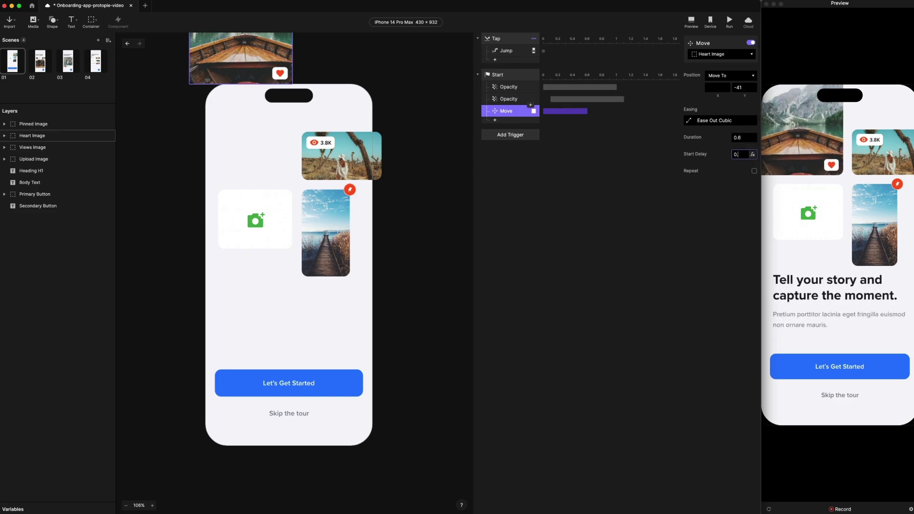
{"action": "type", "text": ".2"}
{"action": "key", "text": "Return"}
{"action": "left_click", "coordinate": [267, 211]}
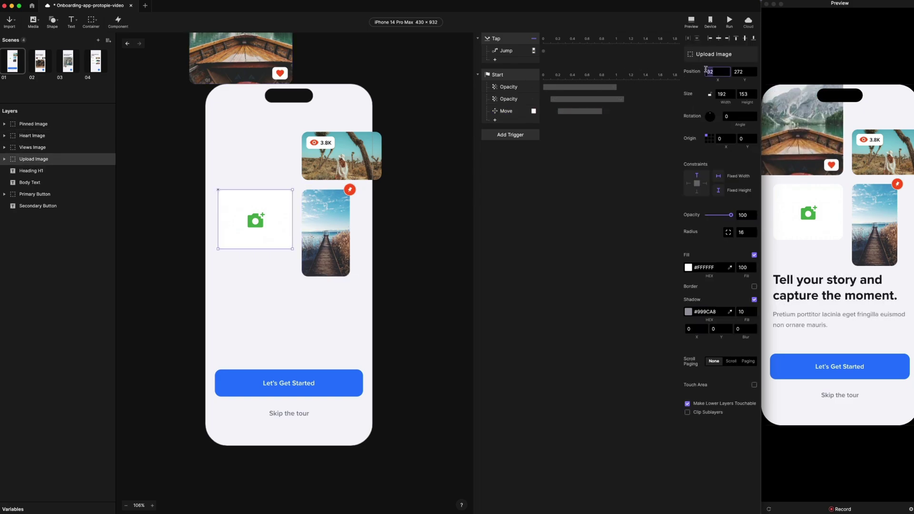
- Drag the upload card off-screen left and add an Ease Out Move response back to X 32
{"action": "left_click_drag", "start_coordinate": [270, 213], "coordinate": [184, 214]}
{"action": "left_click", "coordinate": [496, 120]}
{"action": "left_click", "coordinate": [508, 136]}
{"action": "left_click", "coordinate": [717, 85]}
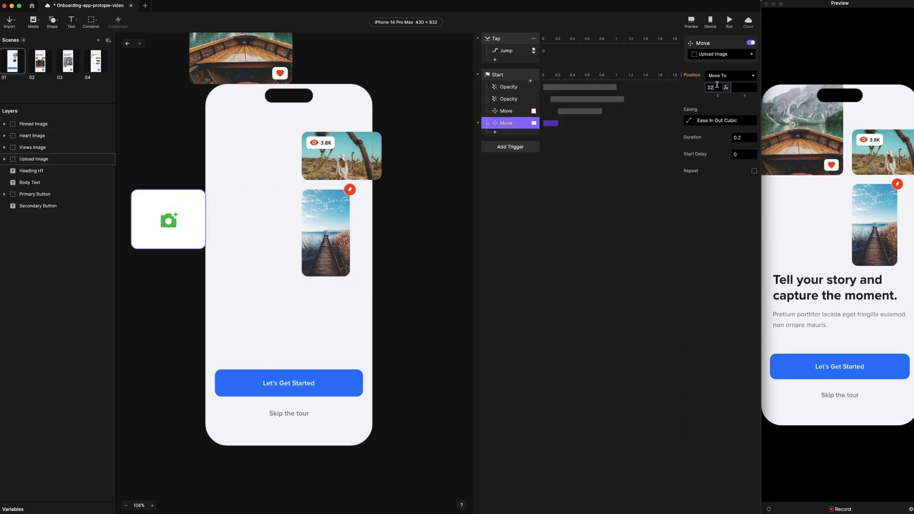
{"action": "type", "text": "32"}
{"action": "key", "text": "Return"}
{"action": "left_click", "coordinate": [720, 121]}
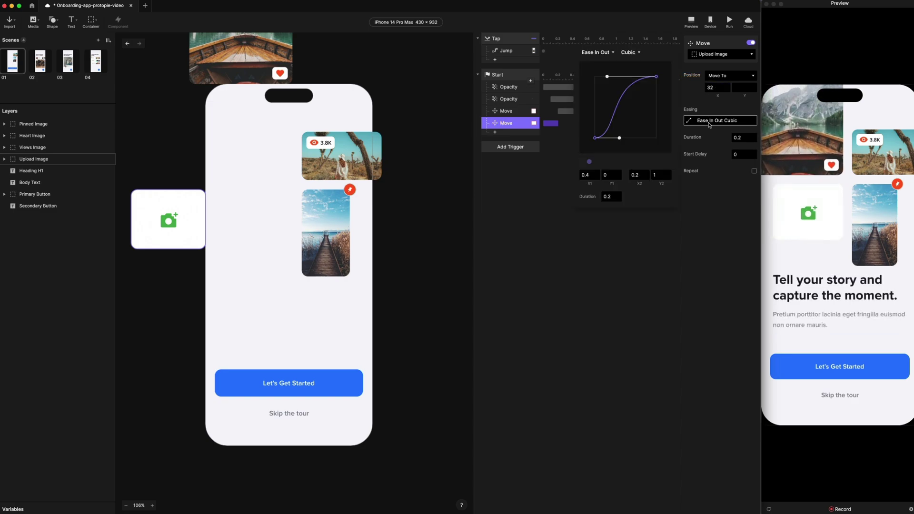
{"action": "left_click", "coordinate": [599, 52]}
{"action": "left_click", "coordinate": [598, 33]}
- Add Ease Out Move responses sliding the views and pinned image cards into place
{"action": "left_click", "coordinate": [632, 89]}
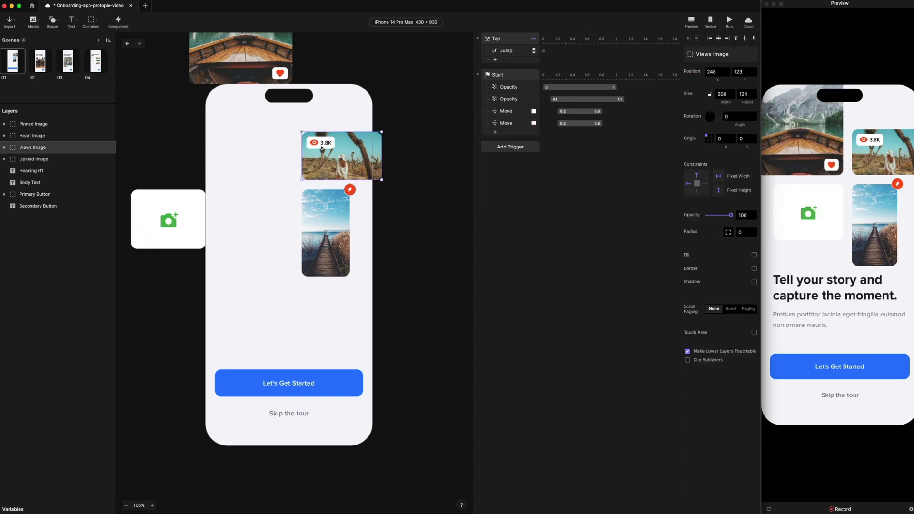
{"action": "left_click", "coordinate": [495, 132]}
{"action": "left_click", "coordinate": [495, 144]}
{"action": "left_click", "coordinate": [729, 85]}
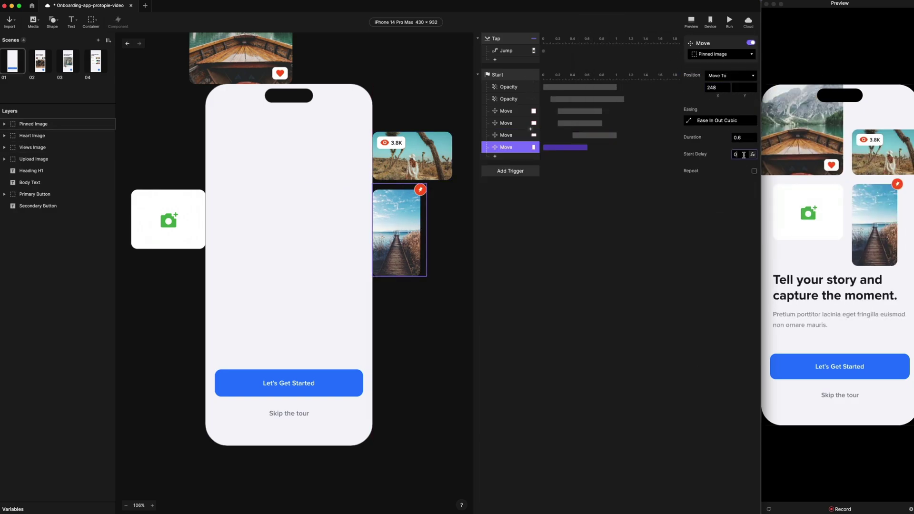
{"action": "left_click", "coordinate": [720, 121]}
{"action": "left_click", "coordinate": [627, 270]}
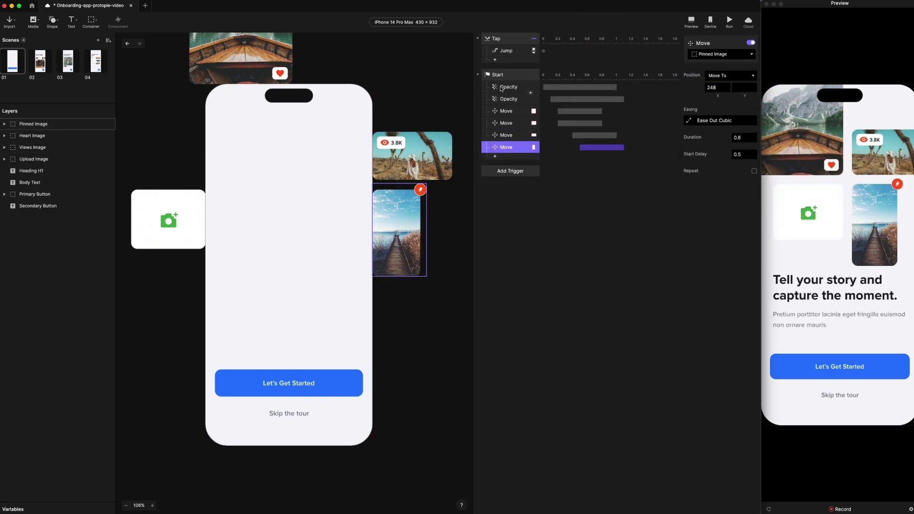
- Review the fade timings, select the four image moves together and replay the preview twice
{"action": "left_click", "coordinate": [501, 88]}
{"action": "left_click", "coordinate": [508, 98]}
{"action": "left_click_drag", "start_coordinate": [531, 117], "coordinate": [531, 147]}
{"action": "left_click", "coordinate": [769, 510]}
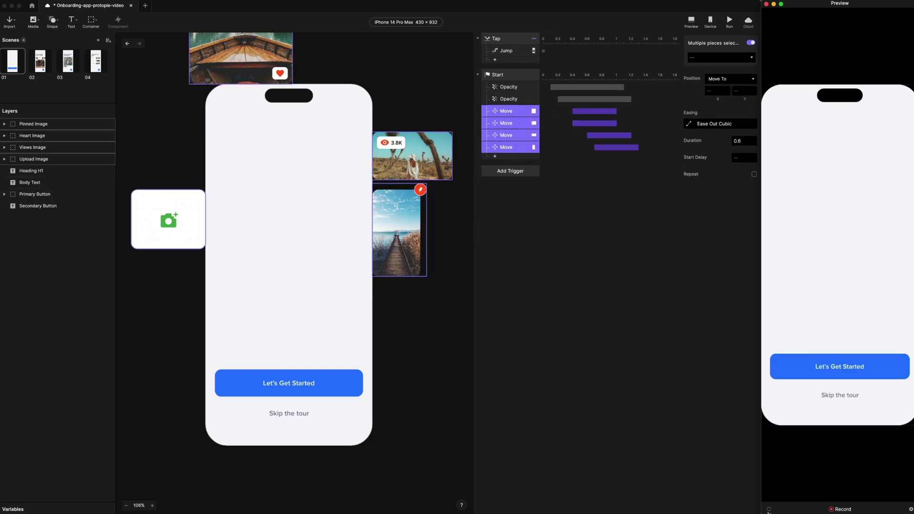
{"action": "left_click", "coordinate": [769, 510]}
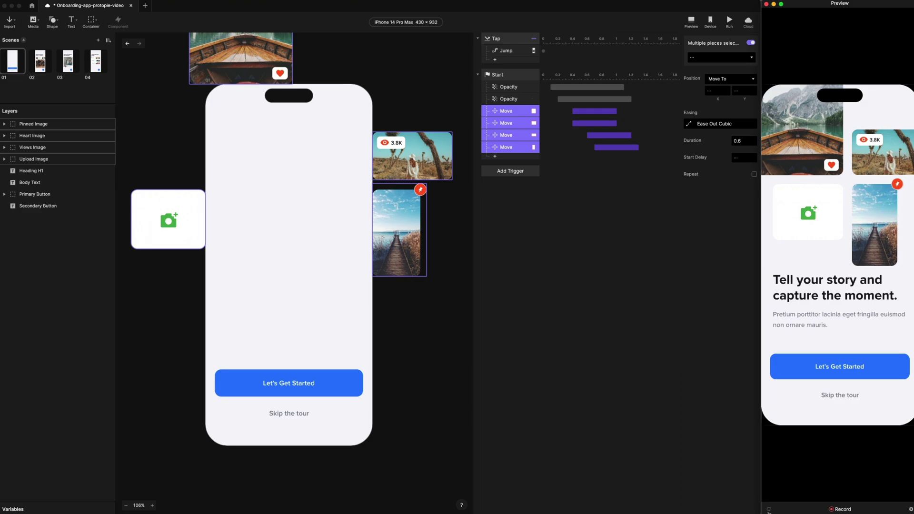
- On scene 03, review the Scale duration and set the Jump's start delay to 5 seconds
{"action": "left_click", "coordinate": [40, 61]}
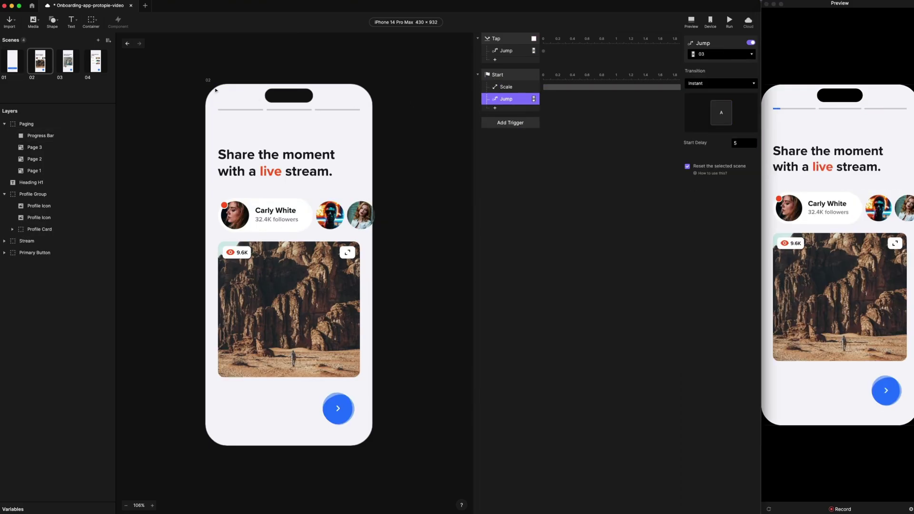
{"action": "left_click", "coordinate": [68, 61]}
{"action": "left_click", "coordinate": [507, 86]}
{"action": "left_click", "coordinate": [734, 155]}
{"action": "left_click", "coordinate": [506, 99]}
{"action": "left_click", "coordinate": [736, 143]}
{"action": "type", "text": "5"}
- Set scene 04's Jump start delay to 3 seconds, then select scene 02's heading
{"action": "left_click", "coordinate": [95, 61]}
{"action": "left_click", "coordinate": [506, 86]}
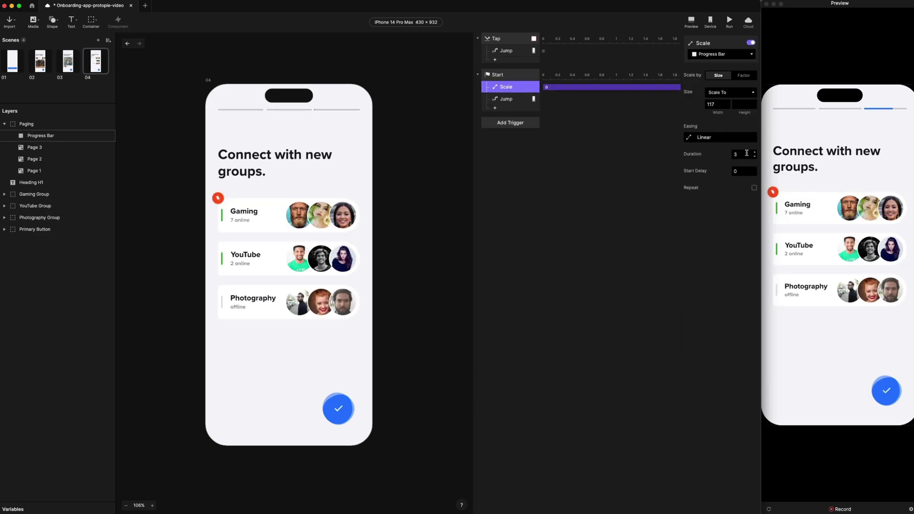
{"action": "left_click", "coordinate": [746, 153]}
{"action": "left_click", "coordinate": [507, 99]}
{"action": "left_click", "coordinate": [738, 143]}
{"action": "type", "text": "3"}
{"action": "left_click", "coordinate": [290, 172]}
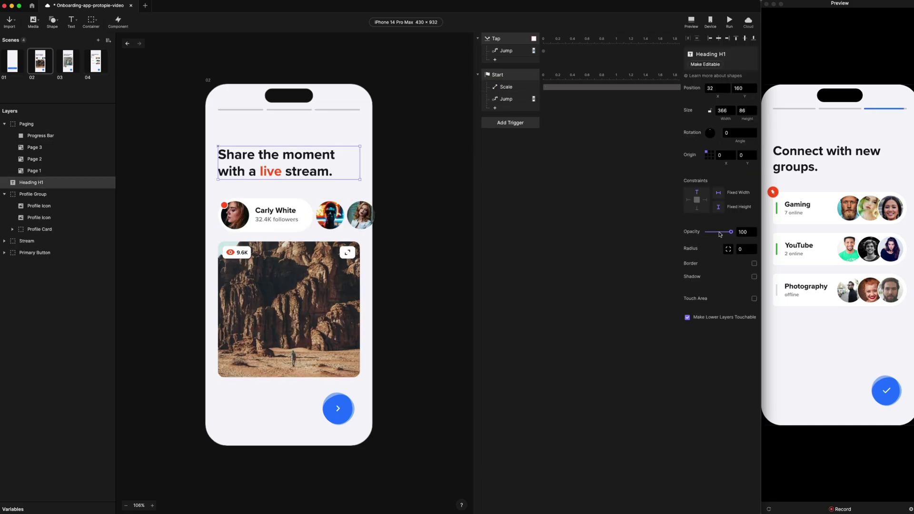
- Set Heading H1 opacity to 0 and add an Ease Out fade to 100, 0.6 s after 0.1 s
{"action": "left_click_drag", "start_coordinate": [720, 235], "coordinate": [704, 236]}
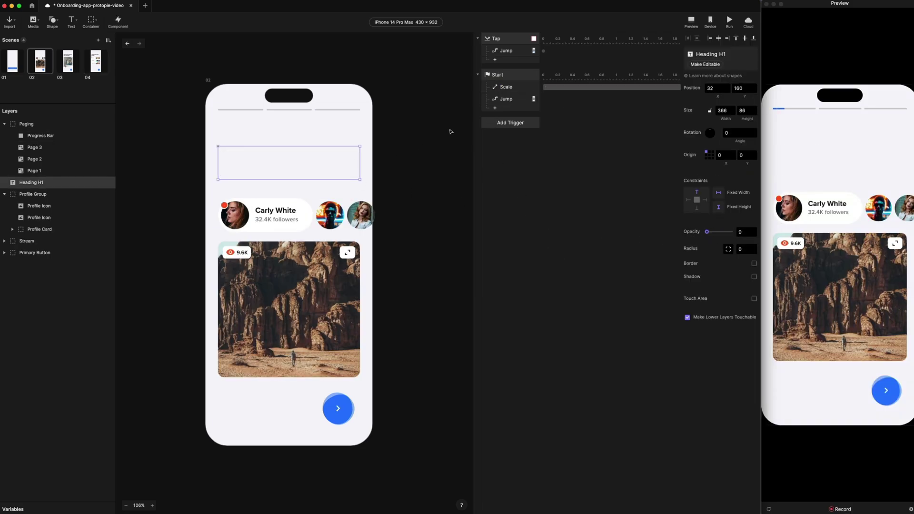
{"action": "left_click", "coordinate": [495, 109]}
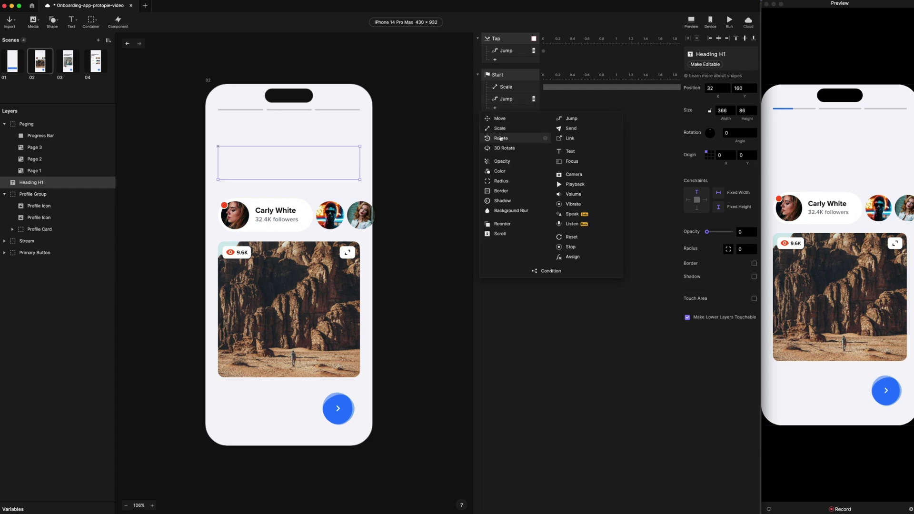
{"action": "left_click", "coordinate": [499, 162]}
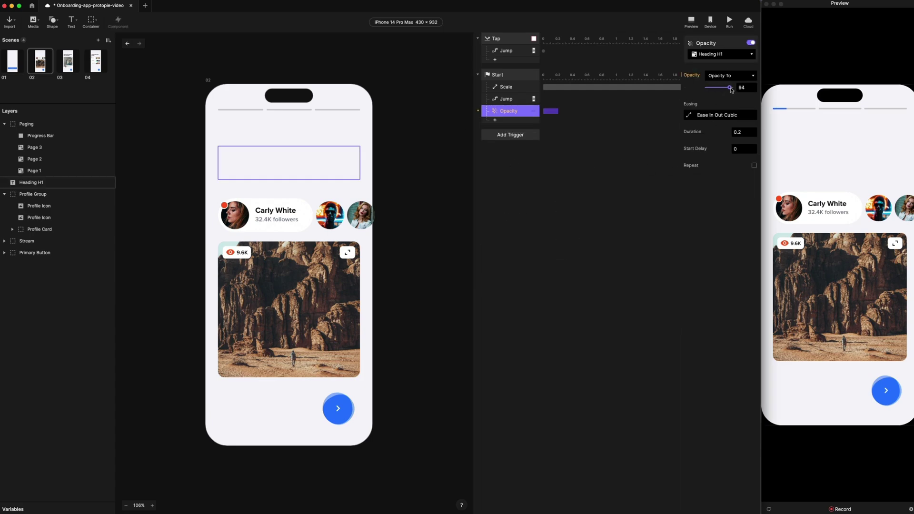
{"action": "left_click", "coordinate": [726, 116]}
{"action": "left_click", "coordinate": [605, 54]}
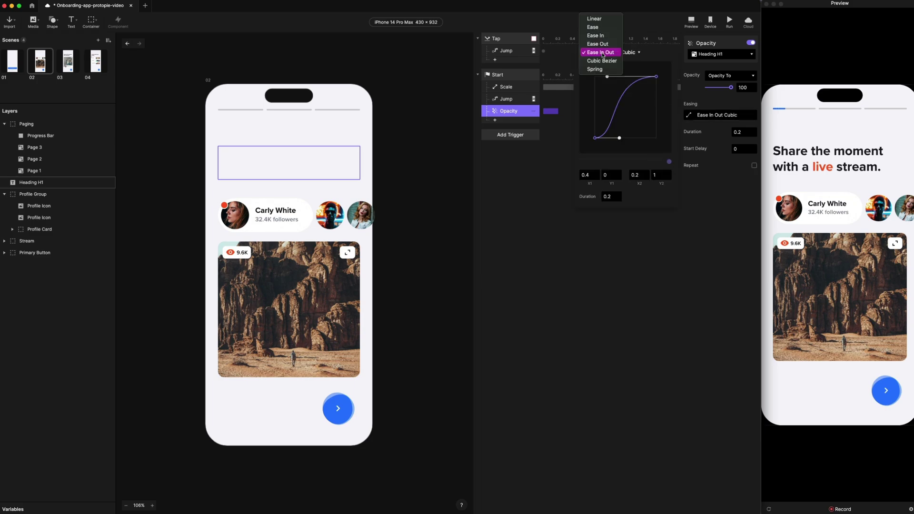
{"action": "left_click", "coordinate": [599, 44]}
{"action": "left_click", "coordinate": [743, 132]}
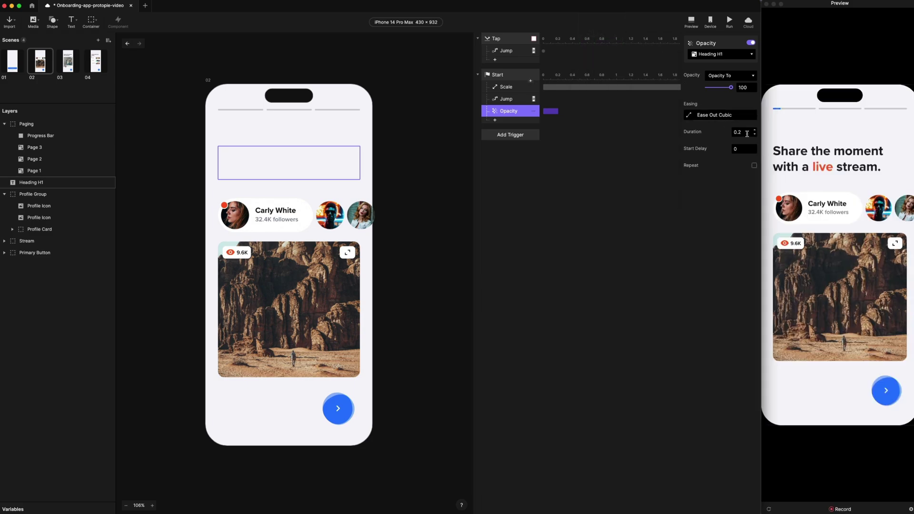
{"action": "type", "text": "0.4"}
{"action": "key", "text": "Return"}
{"action": "left_click", "coordinate": [738, 150]}
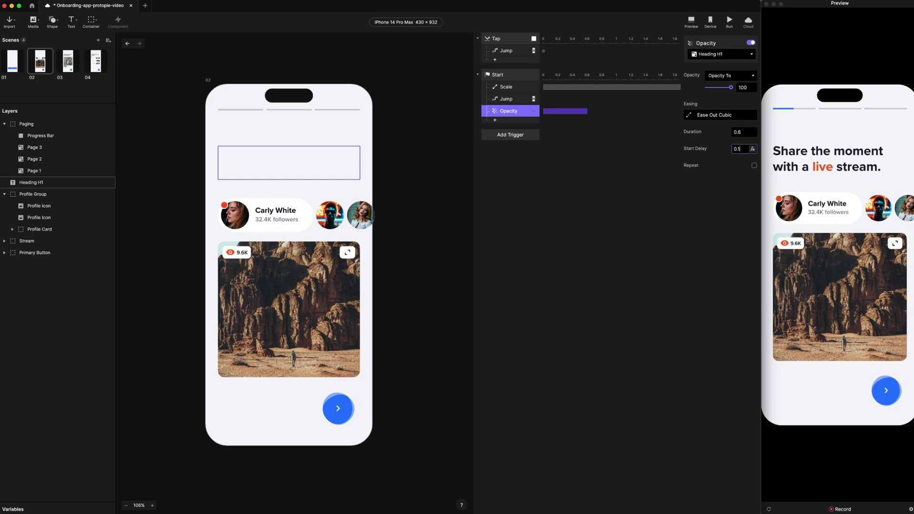
{"action": "key", "text": "Return"}
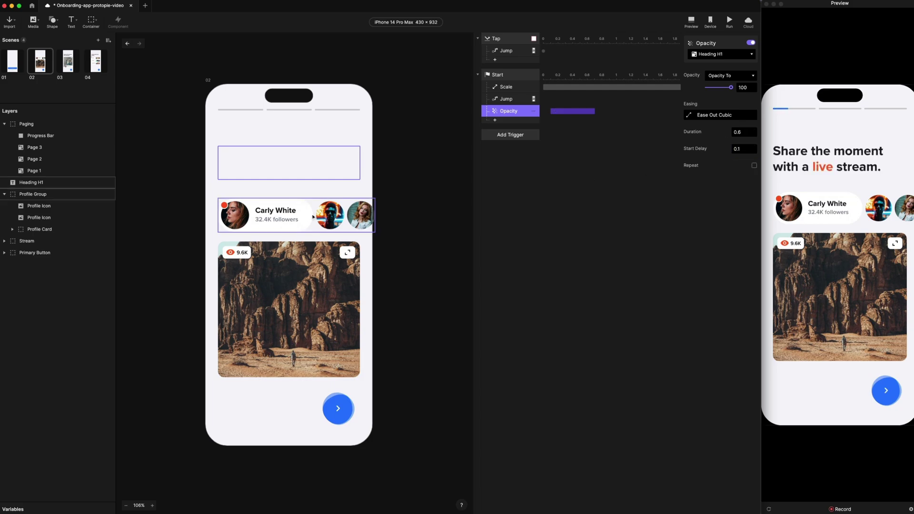
- Set the Profile Group's X to 430, placing it off-screen right
{"action": "left_click", "coordinate": [306, 216]}
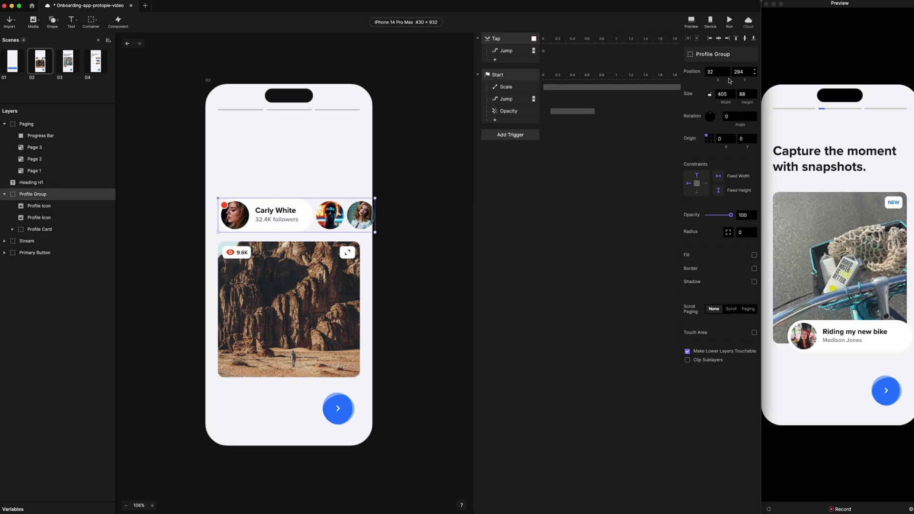
{"action": "left_click", "coordinate": [713, 72]}
{"action": "type", "text": "430"}
{"action": "key", "text": "Return"}
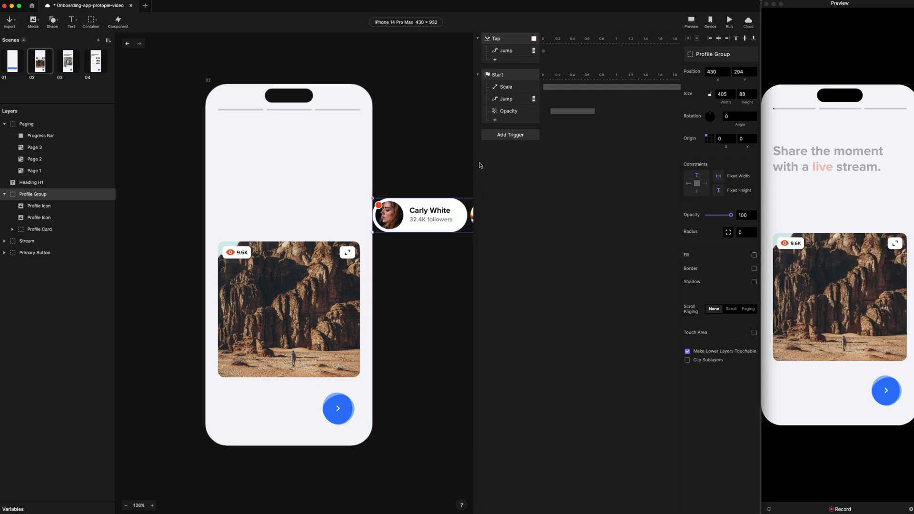
- Add a Start Move for the profile row to X 32, Ease Out Cubic, 0.6 s, delay 0.4
{"action": "left_click", "coordinate": [495, 120]}
{"action": "left_click", "coordinate": [499, 129]}
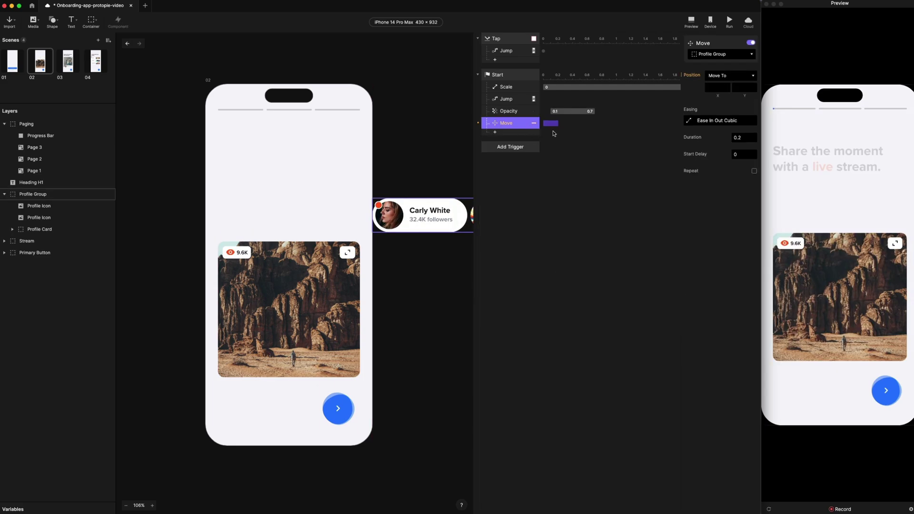
{"action": "left_click", "coordinate": [724, 88]}
{"action": "type", "text": "32"}
{"action": "left_click", "coordinate": [720, 121]}
{"action": "left_click", "coordinate": [602, 42]}
{"action": "left_click", "coordinate": [744, 138]}
{"action": "type", "text": "0.6"}
{"action": "left_click", "coordinate": [741, 154]}
{"action": "type", "text": "0.4"}
{"action": "key", "text": "Return"}
- Drag the Stream card off the left edge, add its Move, and shift both moves later
{"action": "left_click_drag", "start_coordinate": [322, 292], "coordinate": [168, 292]}
{"action": "left_click", "coordinate": [508, 111]}
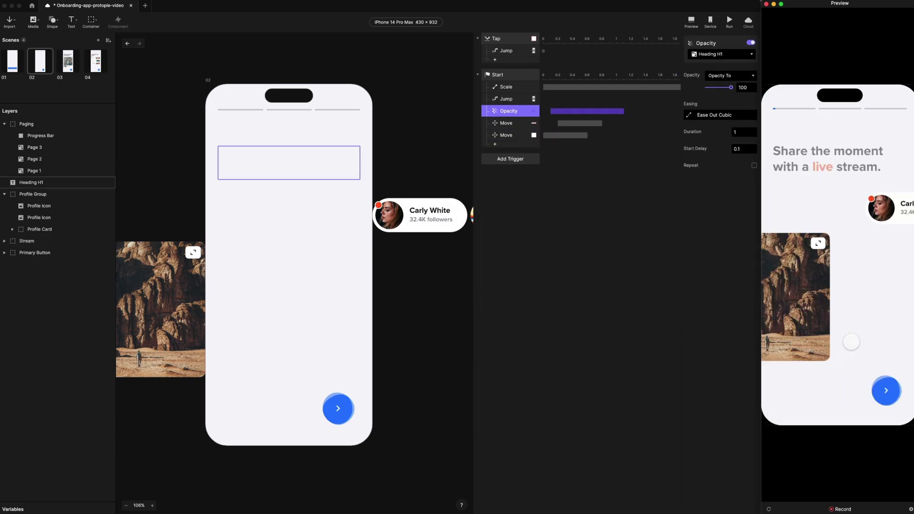
{"action": "left_click", "coordinate": [507, 123]}
{"action": "left_click", "coordinate": [506, 135], "text": "shift"}
{"action": "left_click_drag", "start_coordinate": [567, 135], "coordinate": [578, 135]}
{"action": "left_click", "coordinate": [506, 135]}
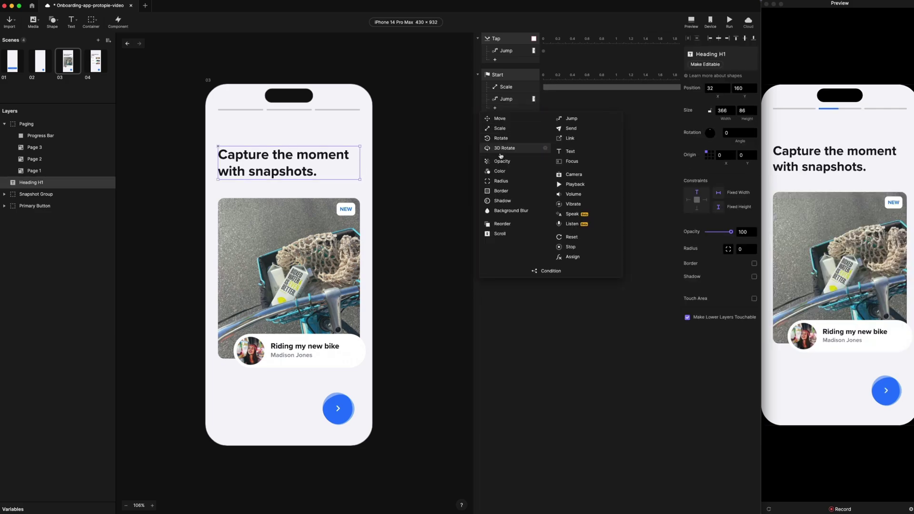
- On scene 03, set the heading fade's duration to 1
{"action": "left_click", "coordinate": [505, 158]}
{"action": "left_click", "coordinate": [741, 132]}
{"action": "type", "text": "1"}
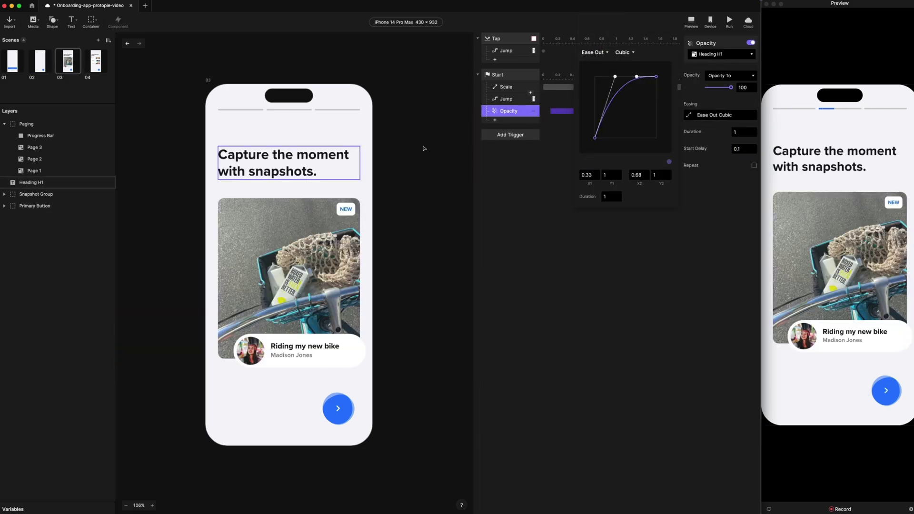
- Confirm the 1 s heading fade and move Profile Card out of Snapshot Group
{"action": "key", "text": "Escape"}
{"action": "left_click", "coordinate": [286, 267]}
{"action": "left_click", "coordinate": [38, 217]}
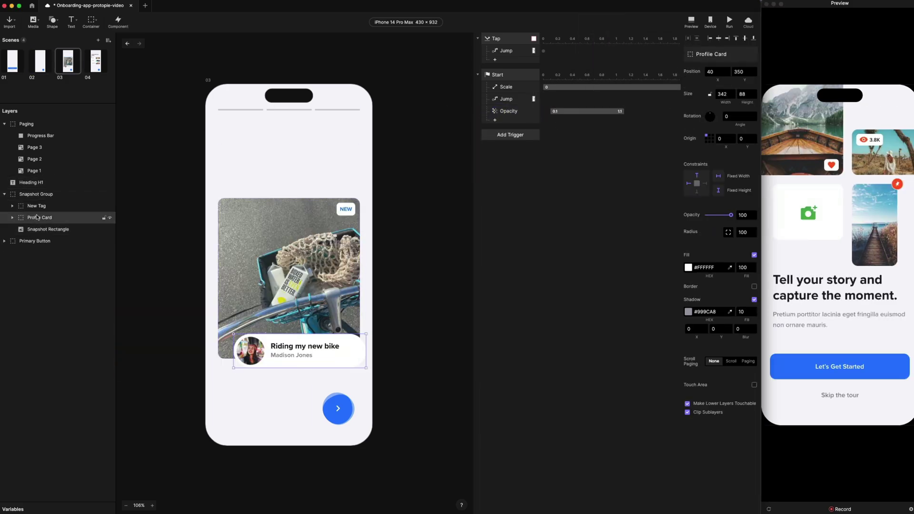
{"action": "left_click_drag", "start_coordinate": [34, 210], "coordinate": [33, 193]}
{"action": "left_click", "coordinate": [69, 207]}
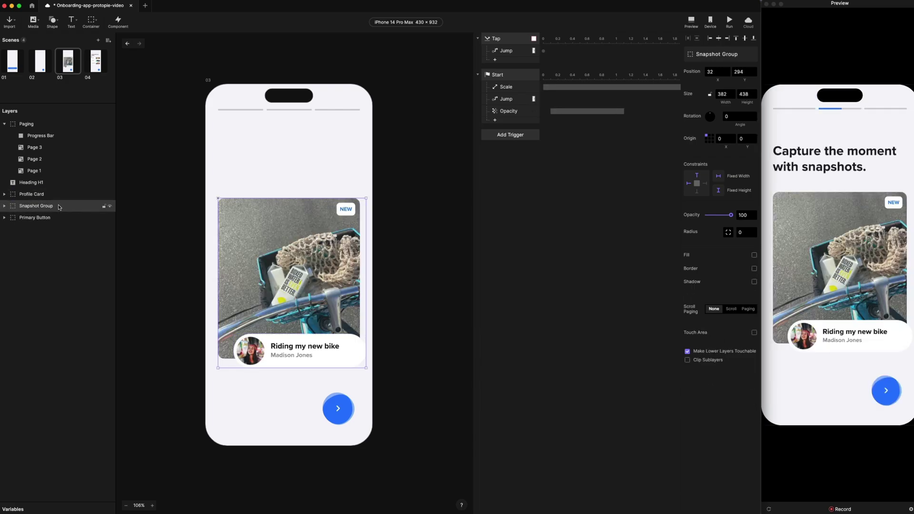
- Give Snapshot Group a Move and an Opacity fade starting fully transparent
{"action": "left_click", "coordinate": [496, 120]}
{"action": "left_click", "coordinate": [507, 131]}
{"action": "left_click", "coordinate": [495, 132]}
{"action": "left_click", "coordinate": [509, 143]}
{"action": "left_click_drag", "start_coordinate": [732, 215], "coordinate": [715, 217]}
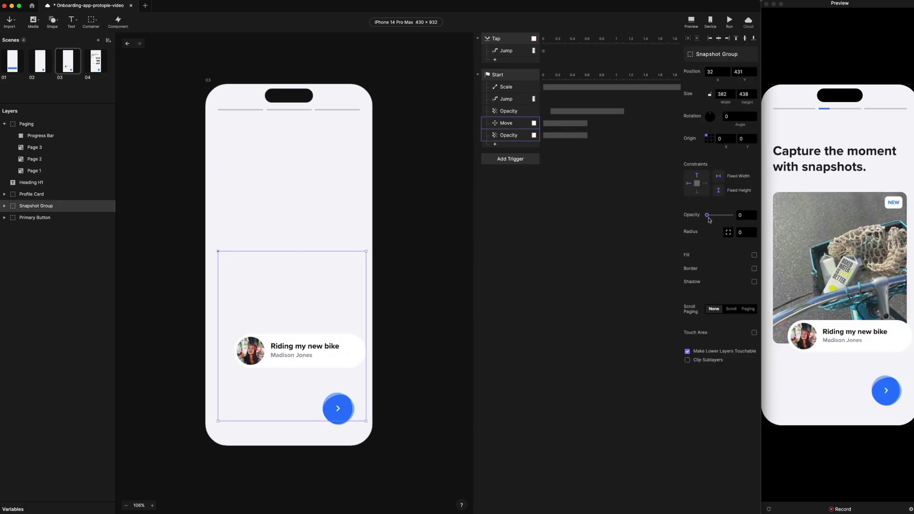
- Place Profile Card off the right edge and add a 0.2 s Move for it
{"action": "left_click", "coordinate": [304, 350]}
{"action": "left_click_drag", "start_coordinate": [305, 350], "coordinate": [443, 350]}
{"action": "left_click", "coordinate": [496, 144]}
{"action": "left_click", "coordinate": [500, 149]}
{"action": "left_click", "coordinate": [738, 138]}
{"action": "type", "text": "0.2"}
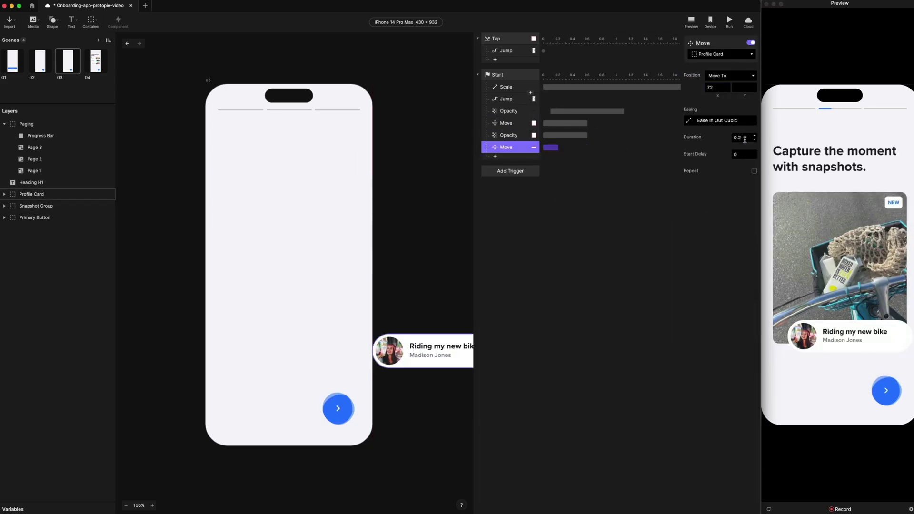
{"action": "key", "text": "Return"}
- Tweak the Snapshot Group and Profile Card move timings and restart the preview to check
{"action": "left_click", "coordinate": [689, 120]}
{"action": "left_click", "coordinate": [506, 122]}
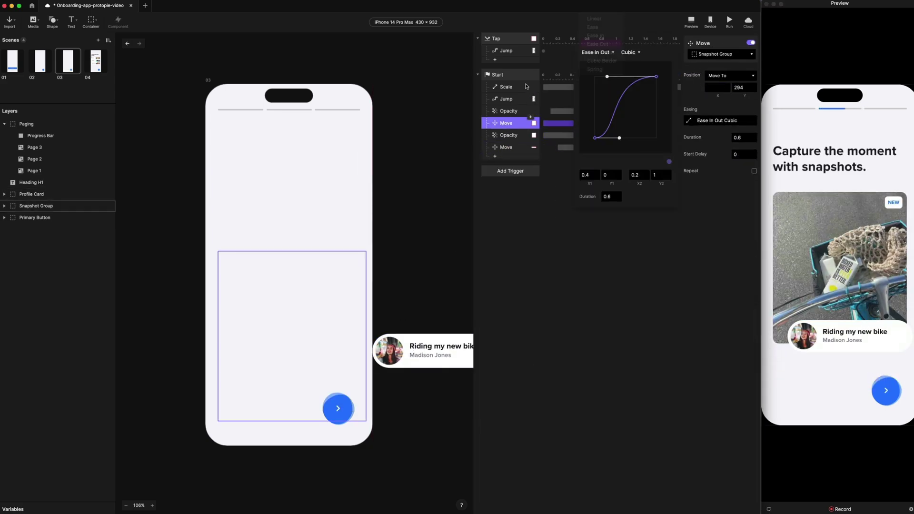
{"action": "left_click", "coordinate": [506, 148]}
{"action": "left_click", "coordinate": [506, 123]}
{"action": "left_click", "coordinate": [507, 148]}
{"action": "left_click", "coordinate": [506, 123]}
{"action": "left_click", "coordinate": [396, 264]}
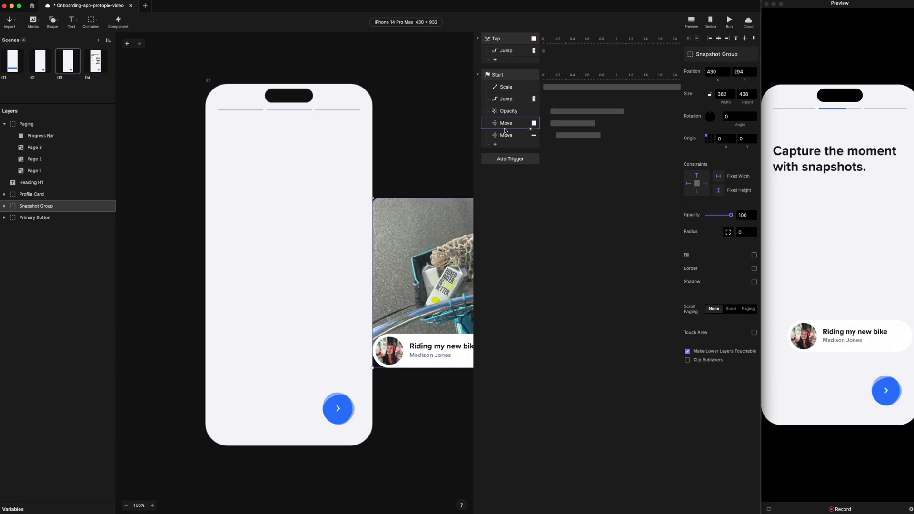
{"action": "left_click", "coordinate": [506, 123]}
{"action": "left_click", "coordinate": [769, 509]}
{"action": "left_click", "coordinate": [769, 509]}
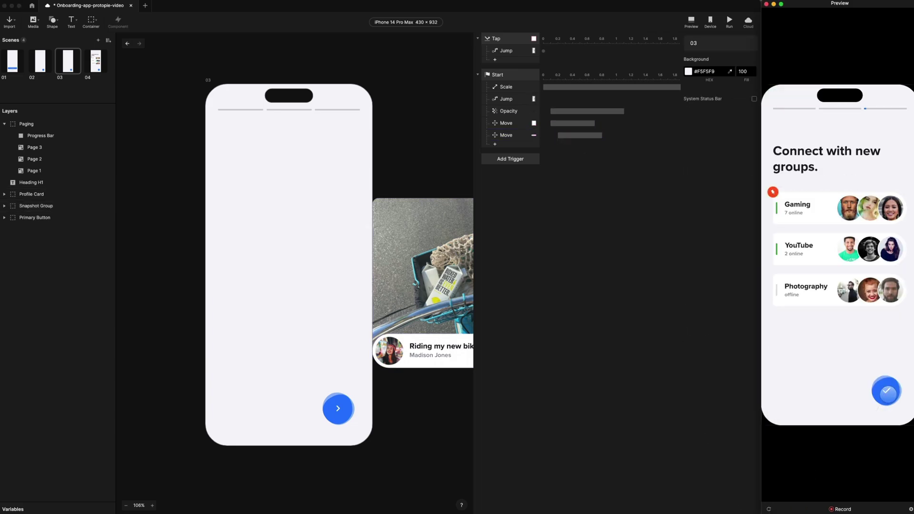
- On scene 04, add staggered Start Moves for the YouTube and Photography group cards
{"action": "left_click", "coordinate": [96, 61]}
{"action": "left_click", "coordinate": [506, 123]}
{"action": "left_click", "coordinate": [495, 132]}
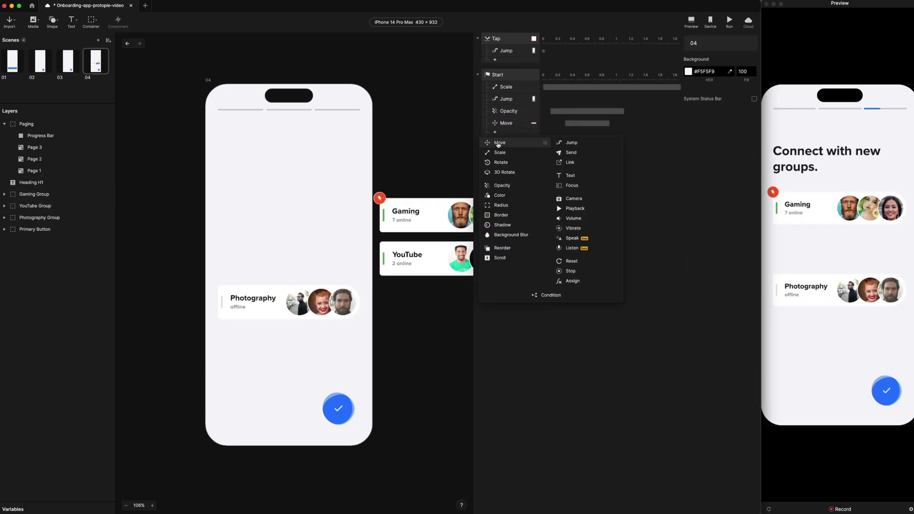
{"action": "left_click", "coordinate": [515, 145]}
{"action": "left_click", "coordinate": [427, 260]}
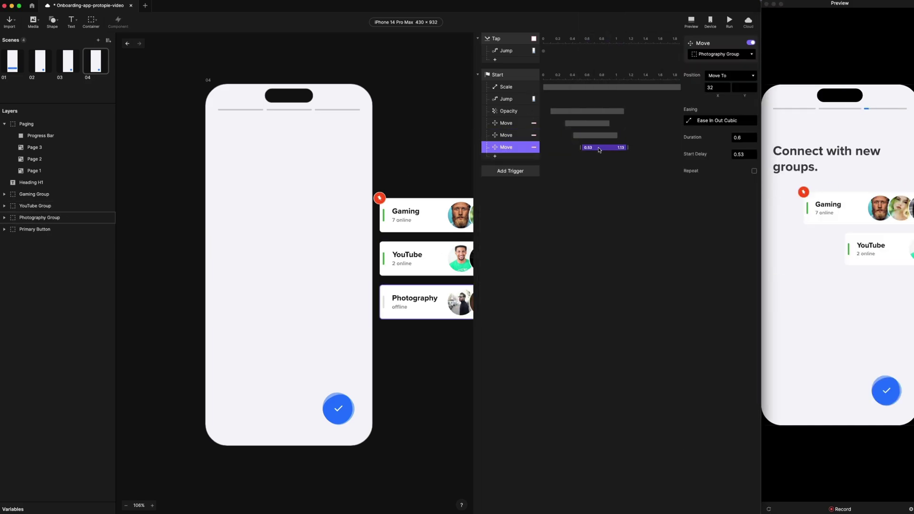
{"action": "left_click", "coordinate": [887, 390]}
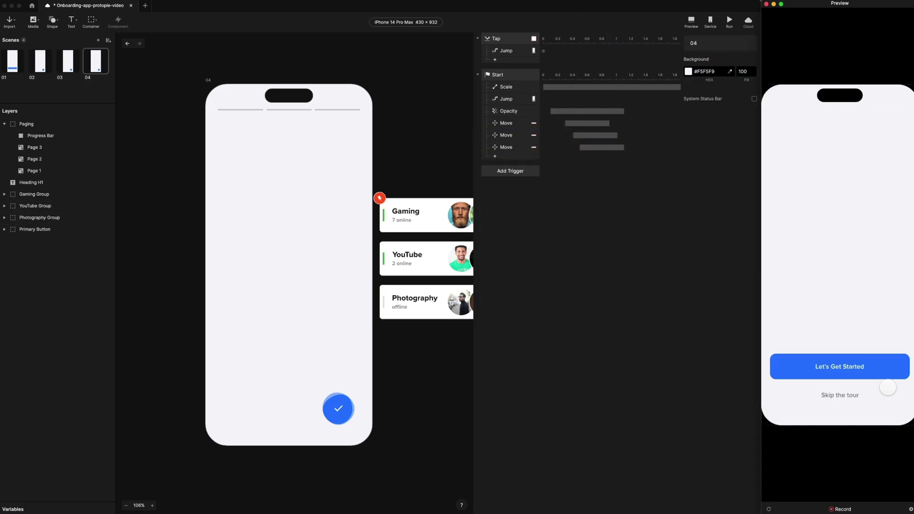
{"action": "left_click", "coordinate": [506, 147]}
{"action": "left_click", "coordinate": [507, 136]}
{"action": "left_click", "coordinate": [510, 146]}
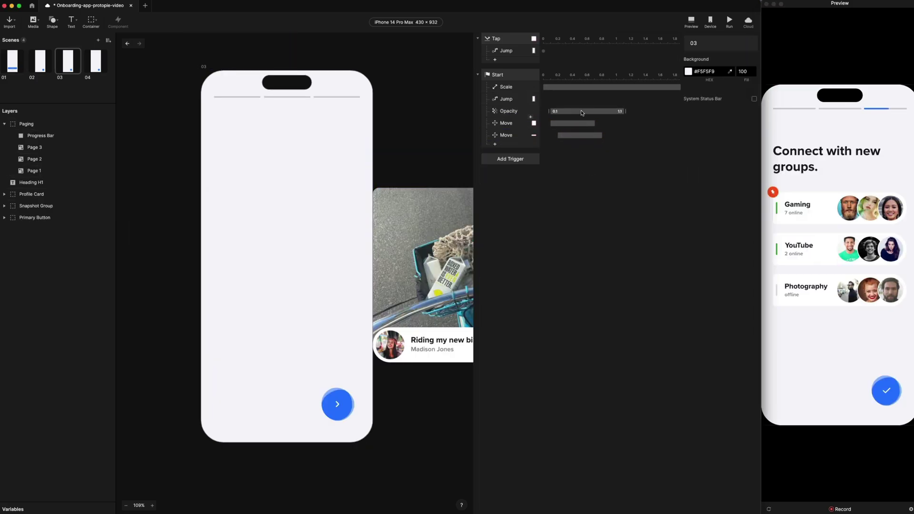
{"action": "left_click", "coordinate": [583, 112]}
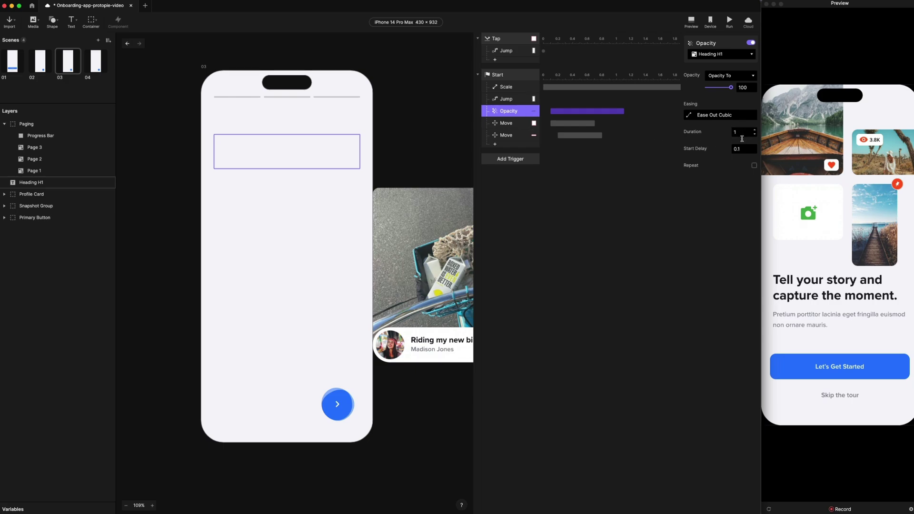
{"action": "left_click", "coordinate": [517, 125], "text": "shift"}
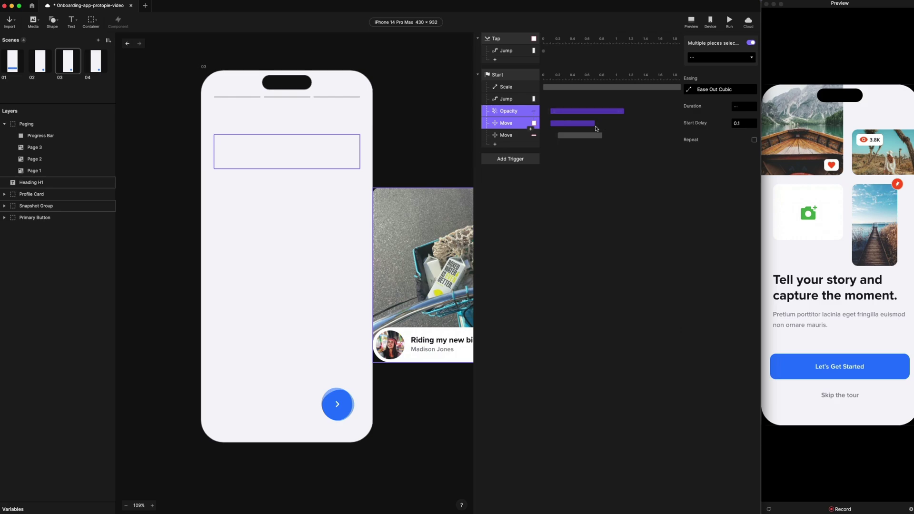
{"action": "key", "text": "super+Up"}
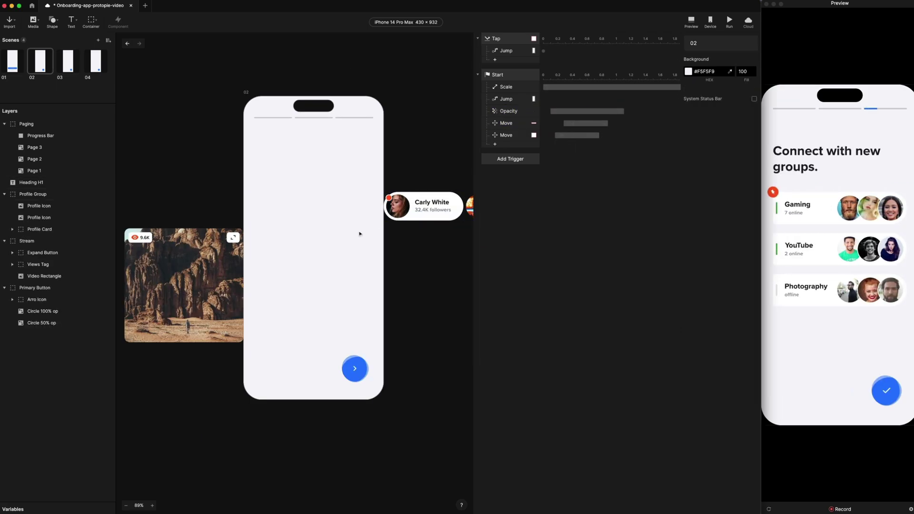
- Insert video-one.mp4 into the Stream card and shift it left within the card
{"action": "left_click", "coordinate": [312, 176]}
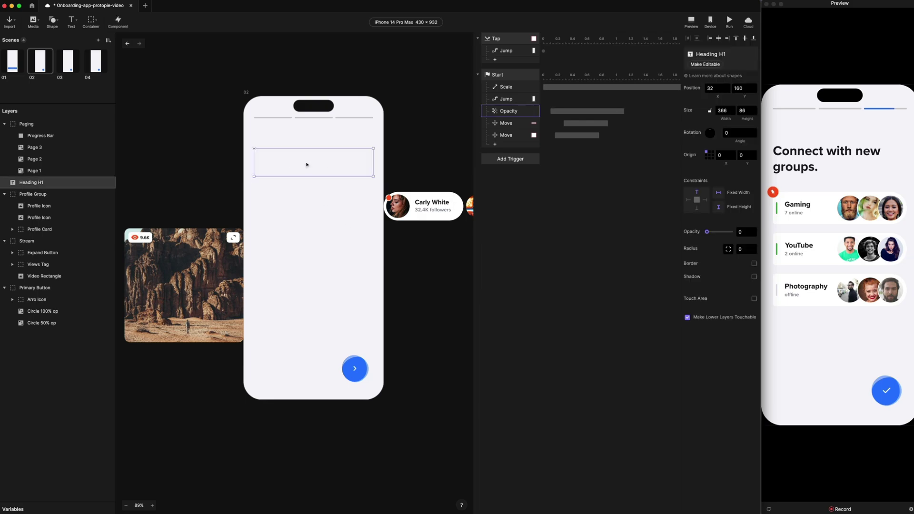
{"action": "left_click", "coordinate": [180, 297]}
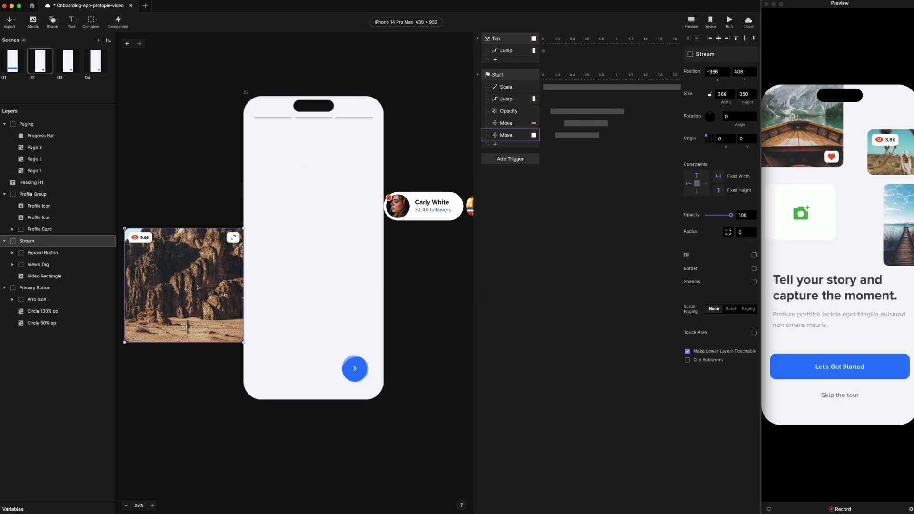
{"action": "scroll", "coordinate": [180, 297], "scroll_direction": "up", "scroll_amount": 5}
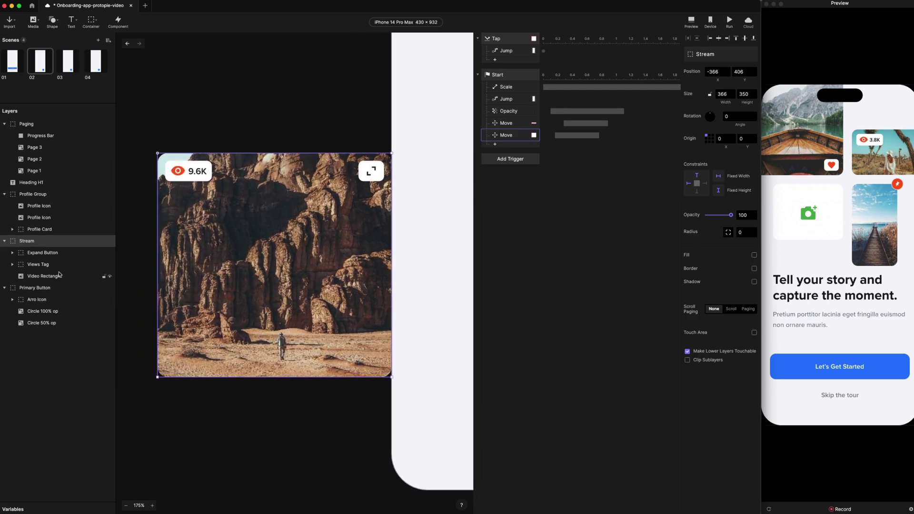
{"action": "left_click", "coordinate": [44, 278]}
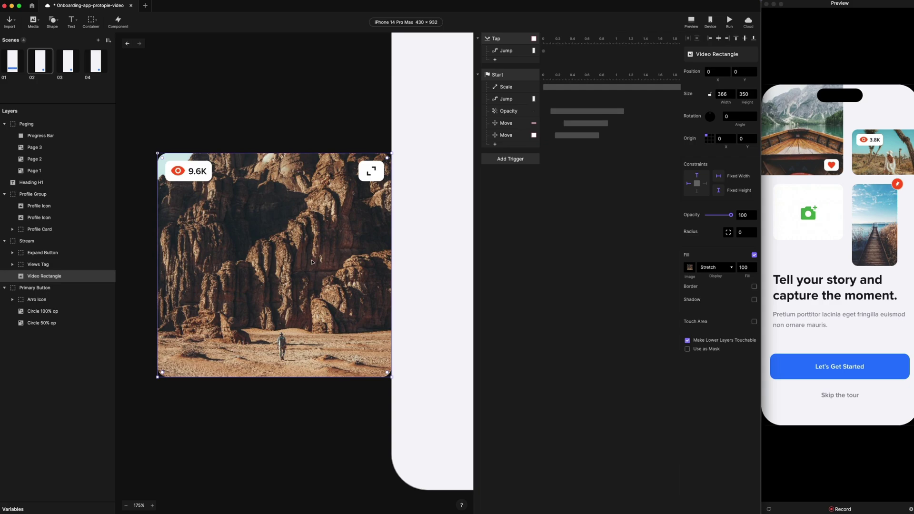
{"action": "left_click", "coordinate": [37, 22]}
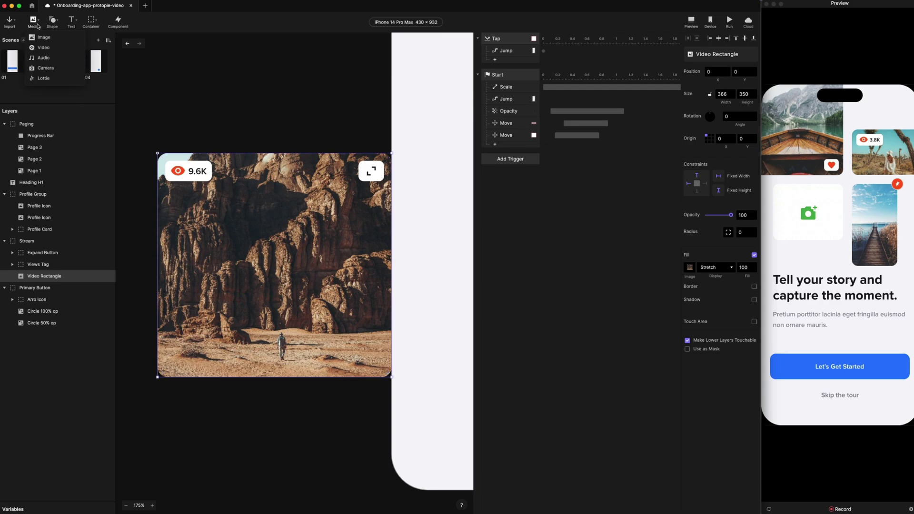
{"action": "left_click", "coordinate": [42, 47]}
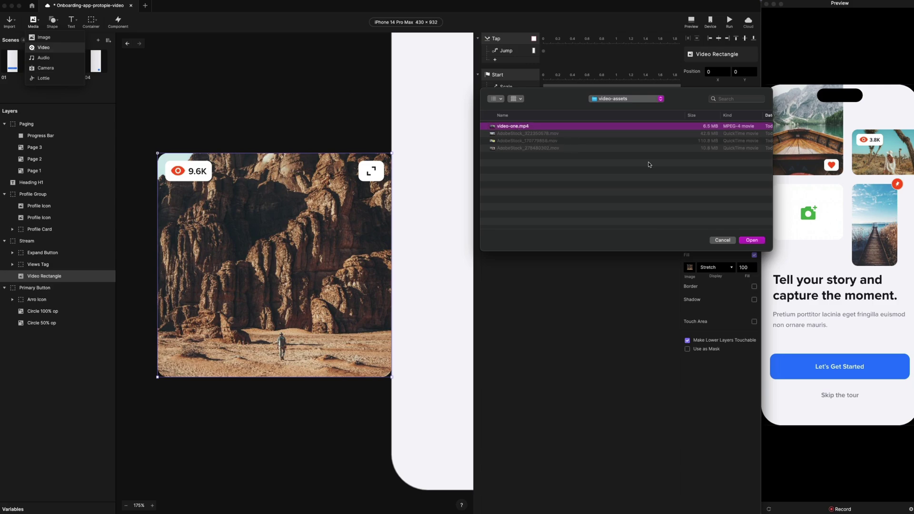
{"action": "left_click", "coordinate": [749, 240]}
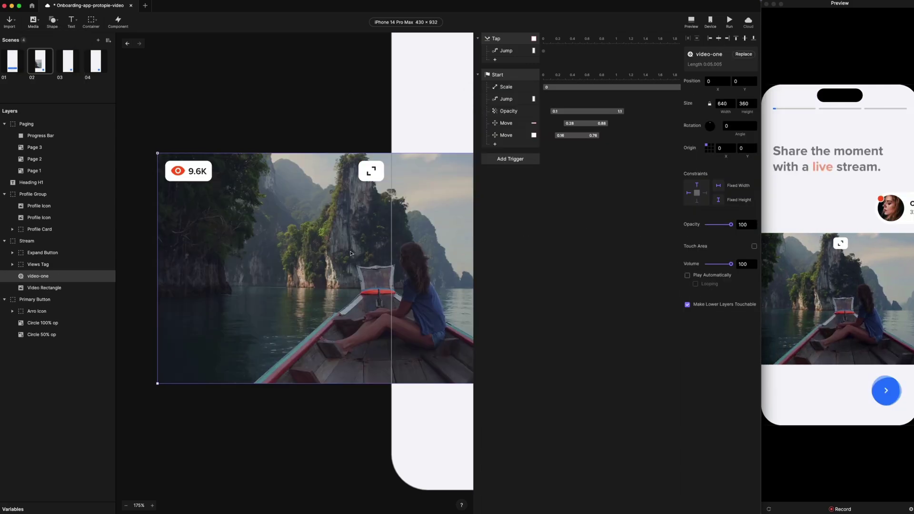
{"action": "left_click_drag", "start_coordinate": [319, 259], "coordinate": [216, 261]}
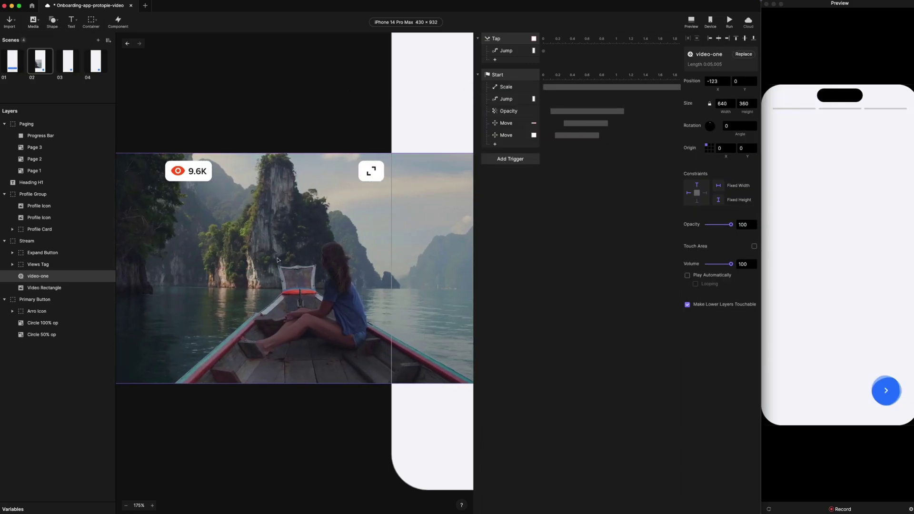
{"action": "left_click_drag", "start_coordinate": [322, 264], "coordinate": [303, 262]}
- Turn on Clip Sublayers for the Stream frame and set its radius to 16
{"action": "scroll", "coordinate": [304, 259], "scroll_direction": "down", "scroll_amount": 3}
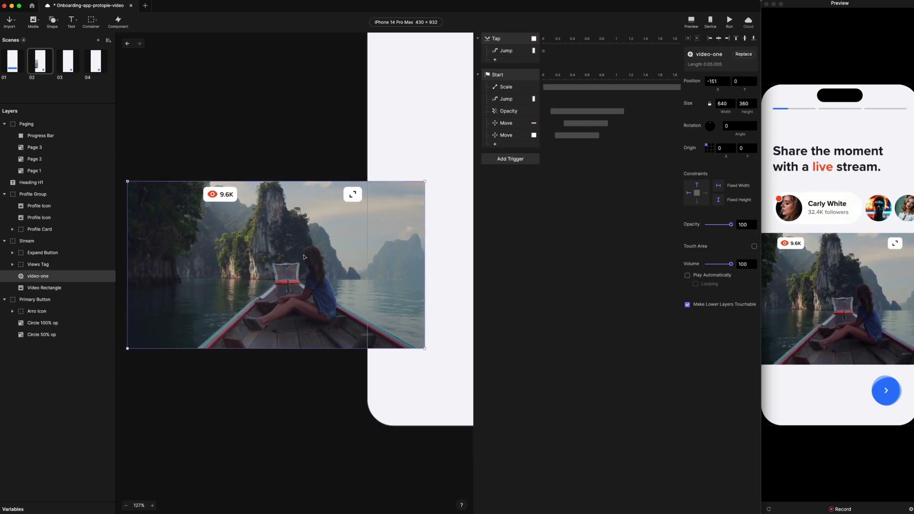
{"action": "left_click", "coordinate": [27, 241]}
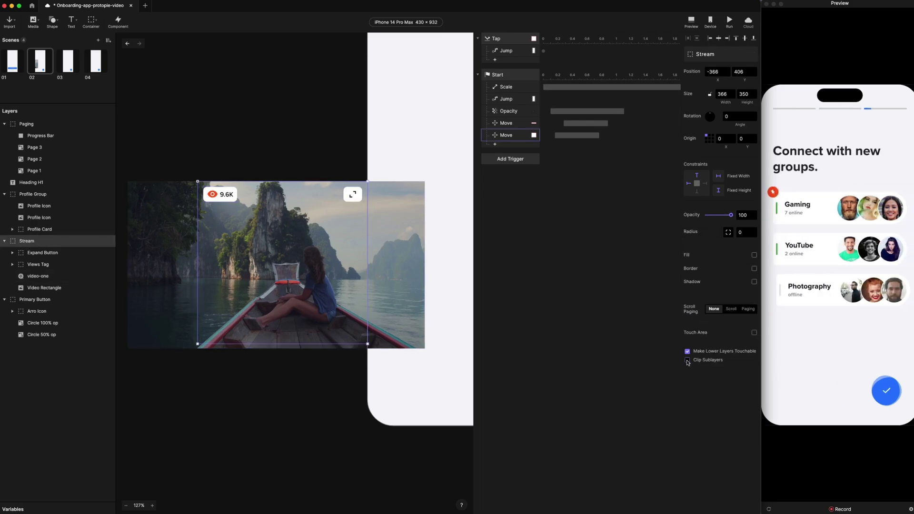
{"action": "left_click", "coordinate": [687, 360]}
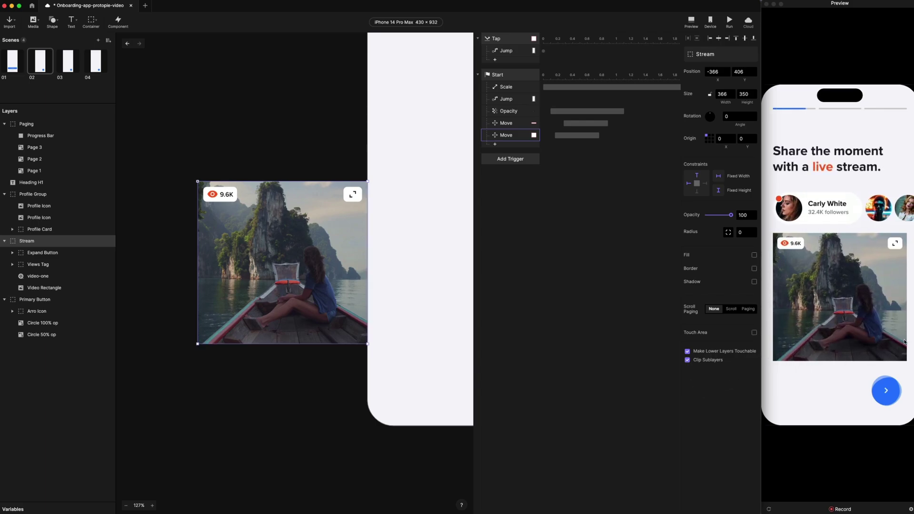
{"action": "left_click", "coordinate": [748, 232]}
{"action": "type", "text": "16"}
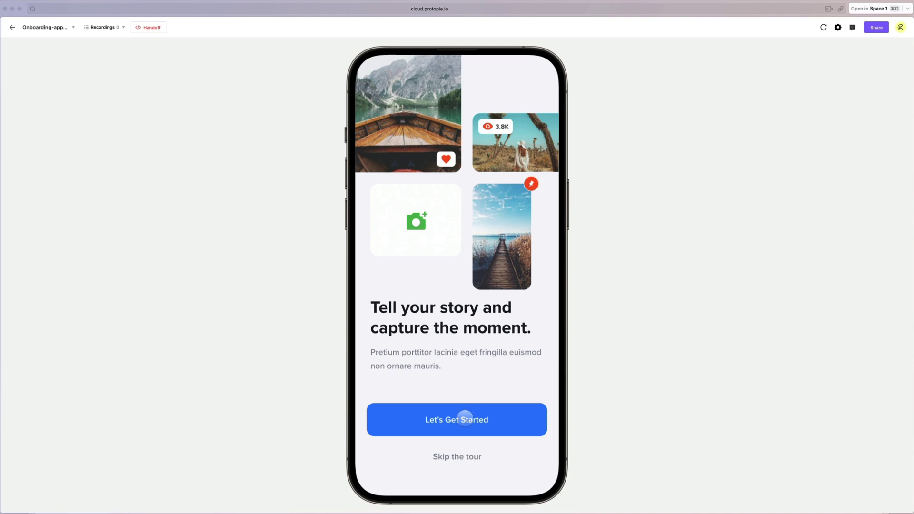
- Tap Let's Get Started, then the next arrow through snapshots and groups back to screen one
{"action": "left_click", "coordinate": [466, 419]}
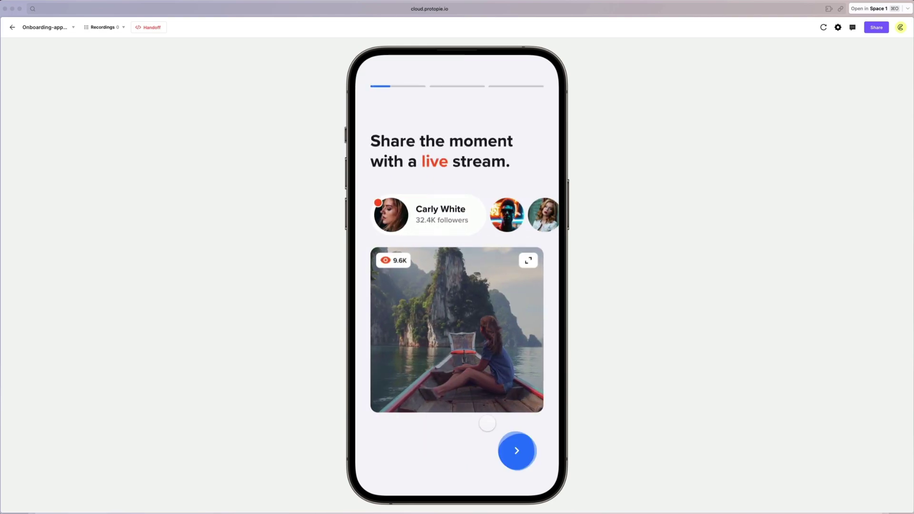
{"action": "left_click", "coordinate": [521, 452]}
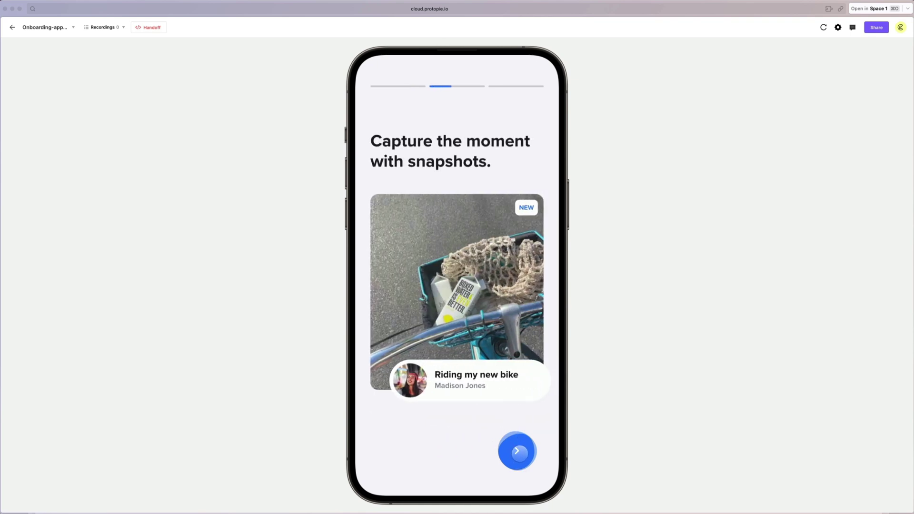
{"action": "left_click", "coordinate": [520, 453]}
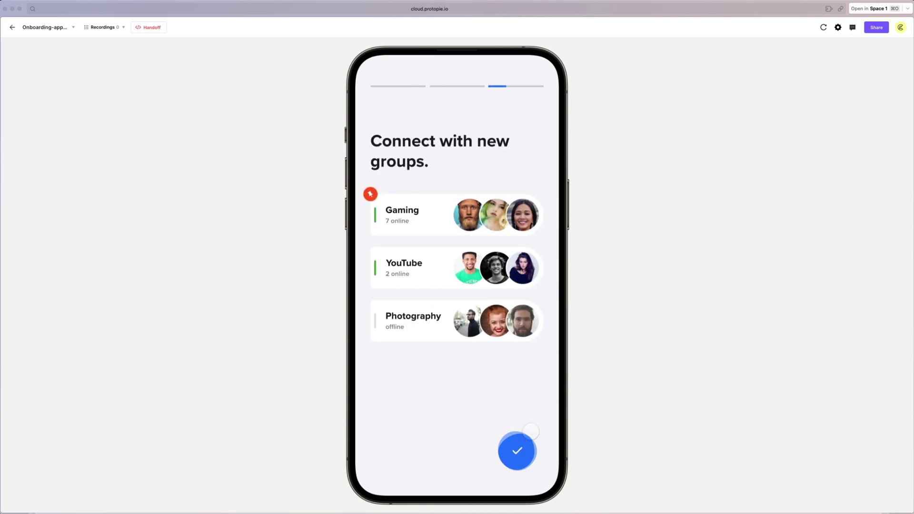
{"action": "left_click", "coordinate": [529, 434]}
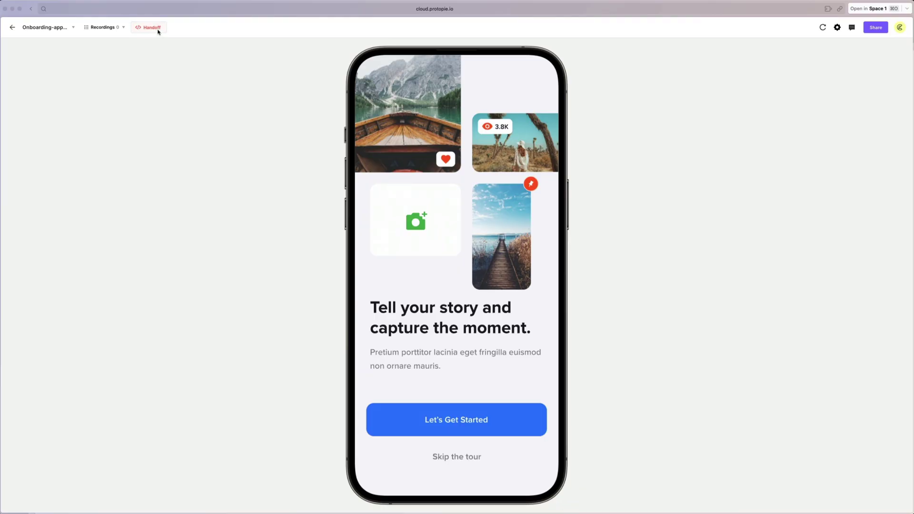
- Record a handoff run from Let's Get Started through all four screens, then stop recording
{"action": "left_click", "coordinate": [147, 27]}
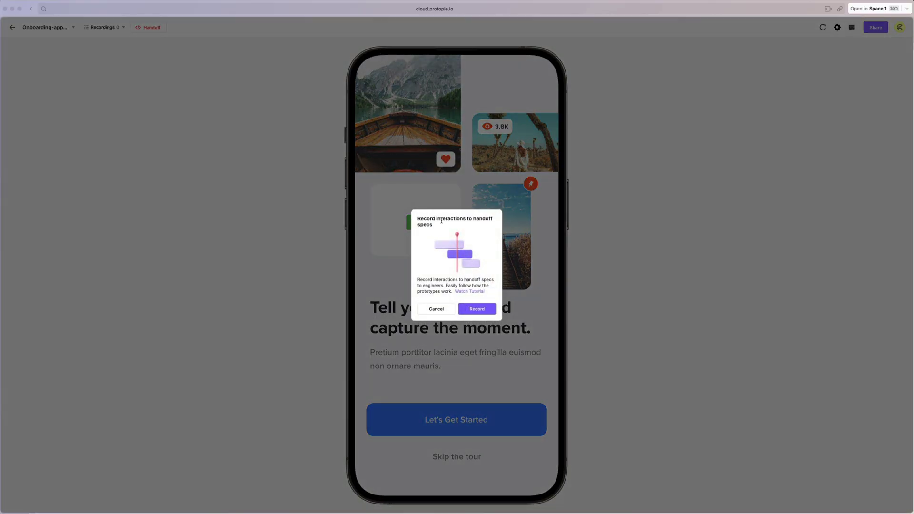
{"action": "left_click", "coordinate": [477, 309]}
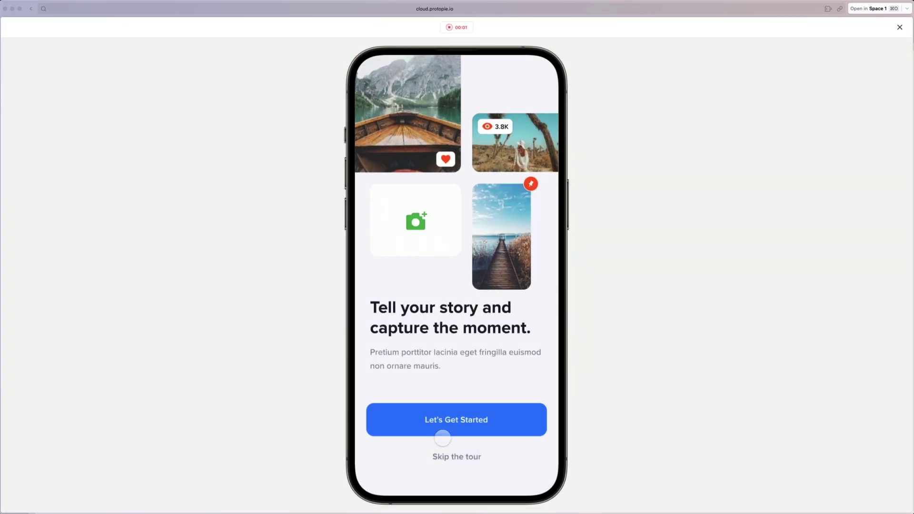
{"action": "left_click", "coordinate": [461, 423]}
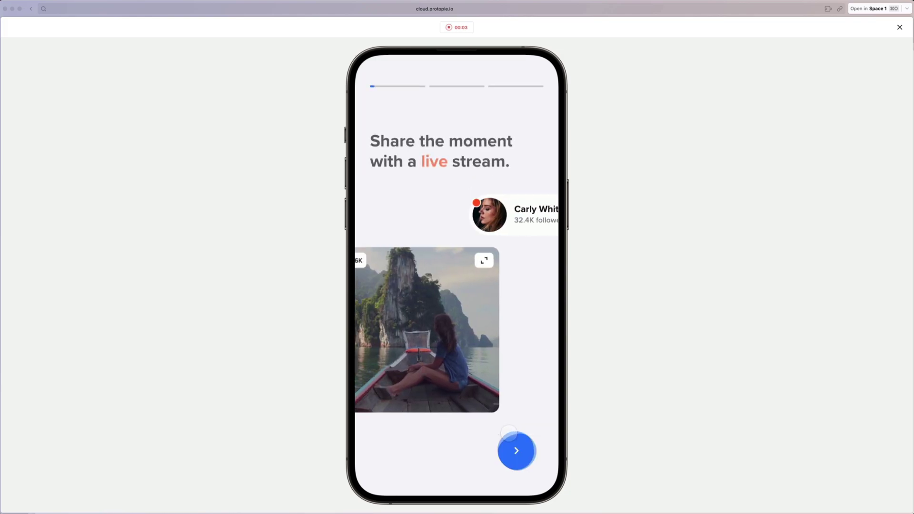
{"action": "left_click", "coordinate": [517, 451]}
{"action": "left_click", "coordinate": [517, 451]}
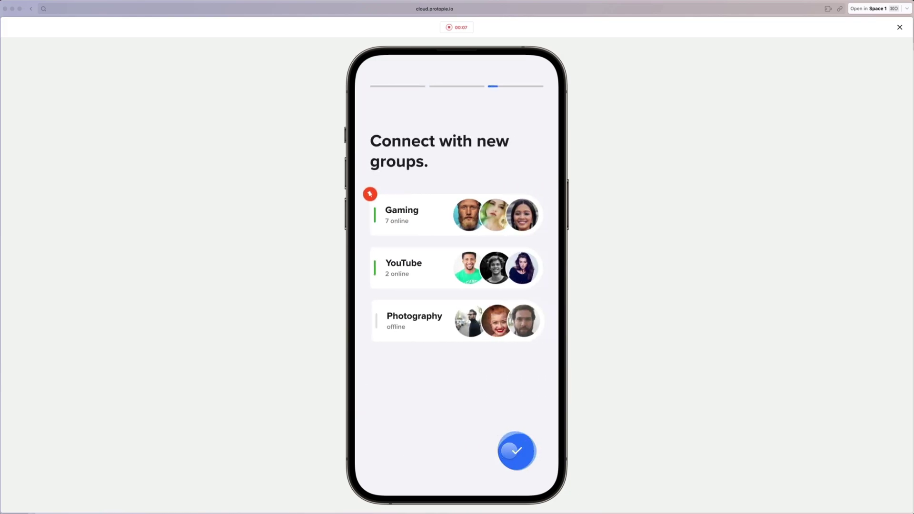
{"action": "left_click", "coordinate": [514, 450]}
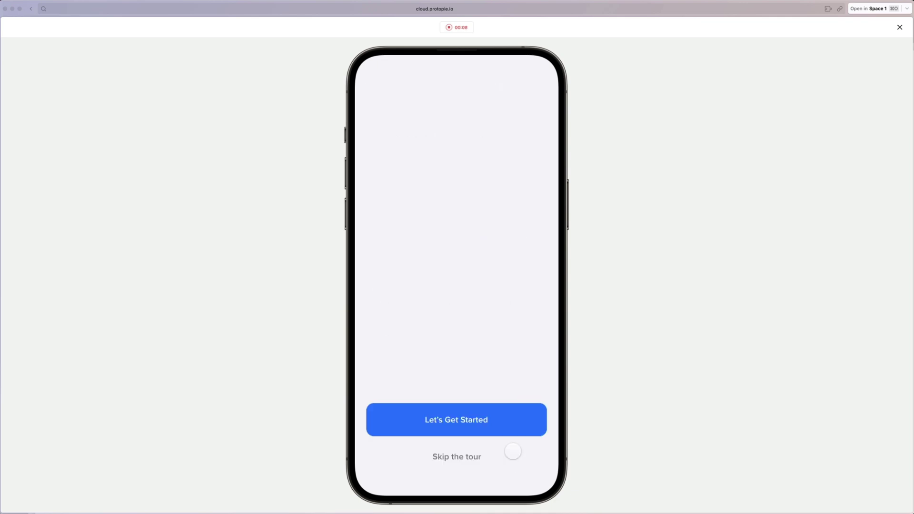
{"action": "left_click", "coordinate": [448, 28]}
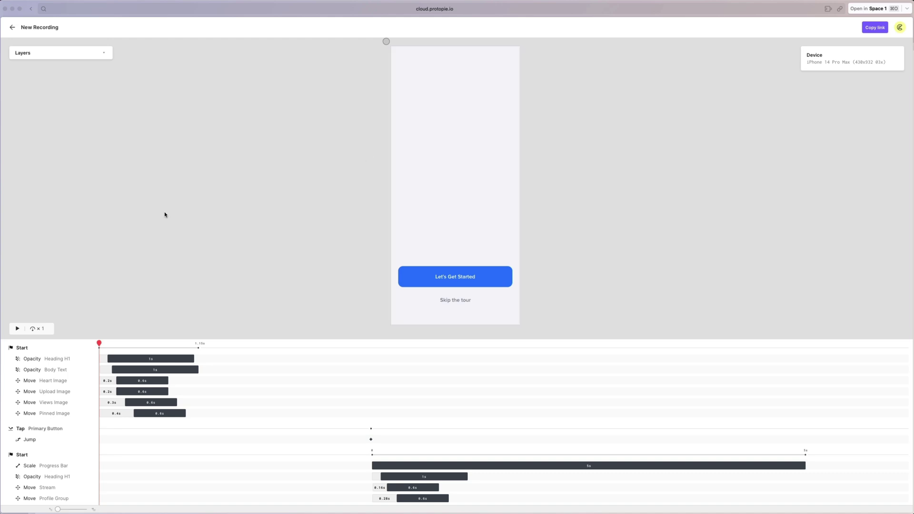
- Scrub the recording to about 0.3 s and inspect the Pinned Image, Views Image photo and button specs
{"action": "left_click_drag", "start_coordinate": [99, 343], "coordinate": [172, 351]}
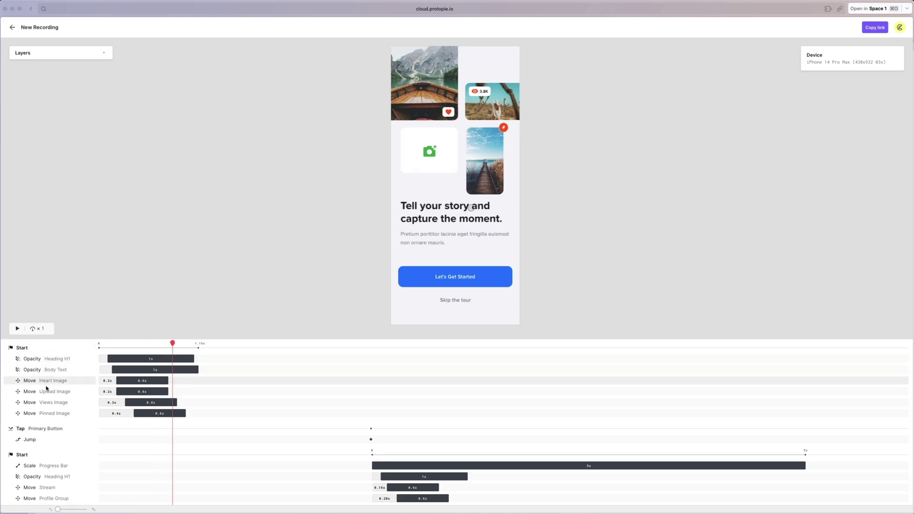
{"action": "scroll", "coordinate": [445, 421], "scroll_direction": "down", "scroll_amount": 5}
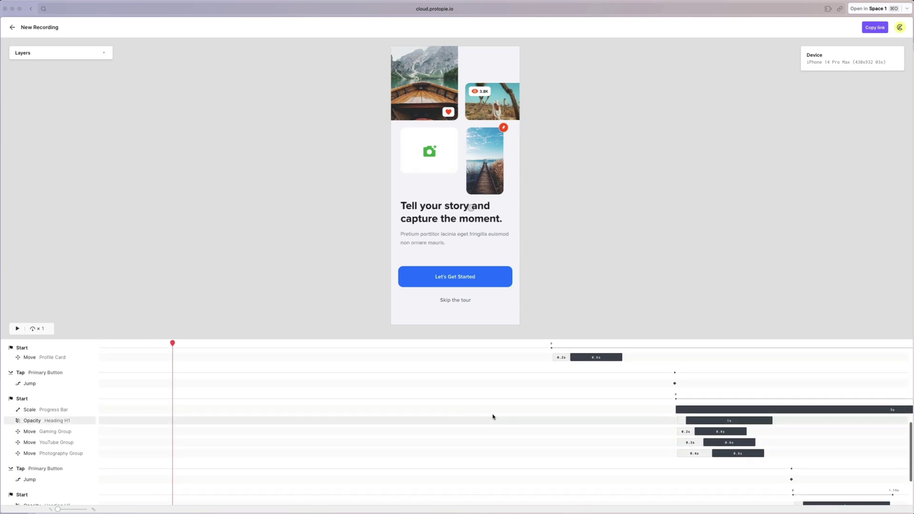
{"action": "left_click", "coordinate": [100, 54]}
{"action": "left_click", "coordinate": [41, 66]}
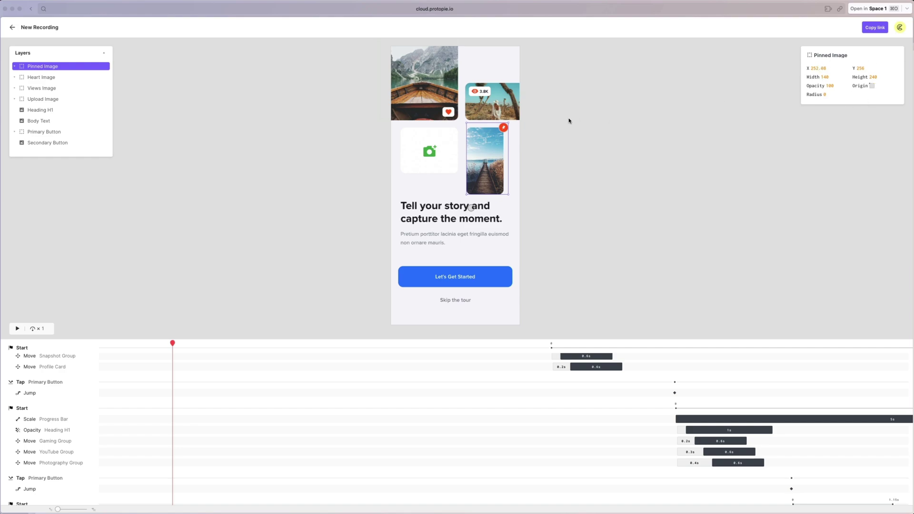
{"action": "left_click", "coordinate": [419, 88]}
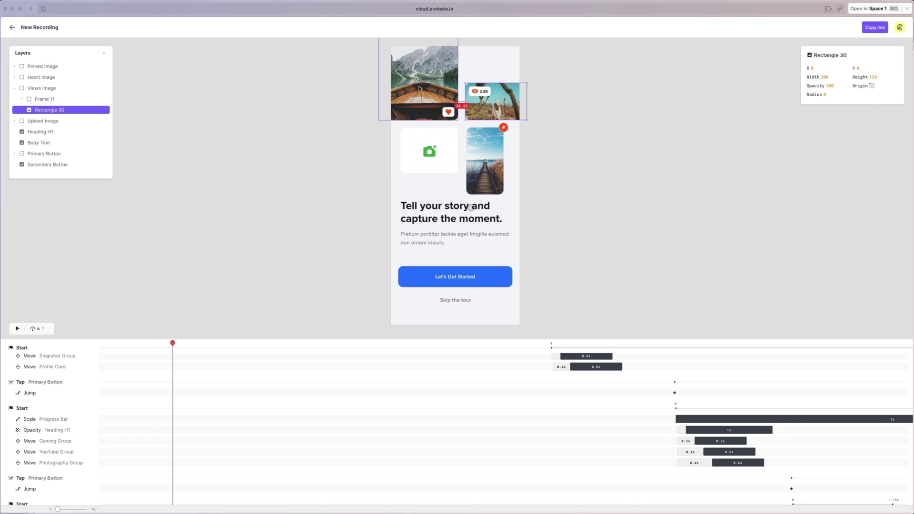
{"action": "left_click", "coordinate": [453, 280]}
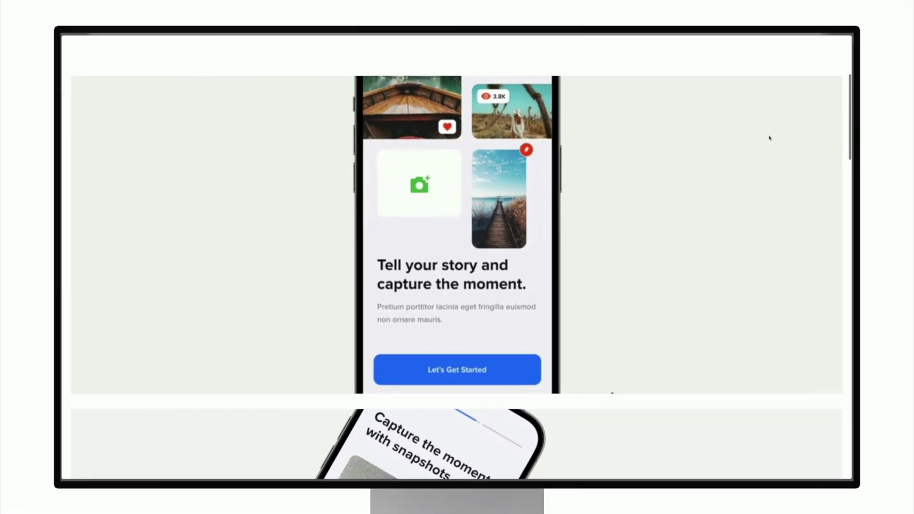
- Scroll down the portfolio past the Pixishare mockups to the Groups App section
{"action": "scroll", "coordinate": [771, 138], "scroll_direction": "down", "scroll_amount": 5}
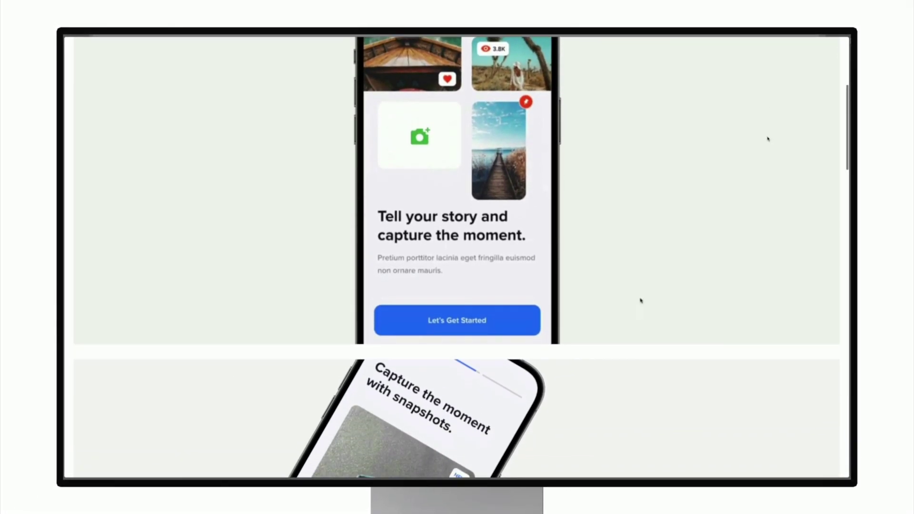
{"action": "scroll", "coordinate": [768, 139], "scroll_direction": "down", "scroll_amount": 10}
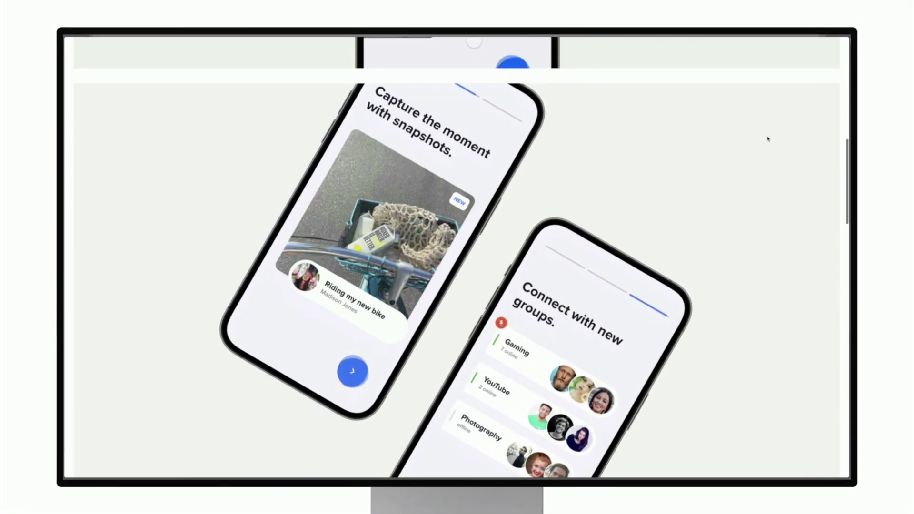
{"action": "scroll", "coordinate": [768, 138], "scroll_direction": "down", "scroll_amount": 8}
{"action": "scroll", "coordinate": [768, 138], "scroll_direction": "down", "scroll_amount": 3}
{"action": "scroll", "coordinate": [767, 139], "scroll_direction": "down", "scroll_amount": 1}
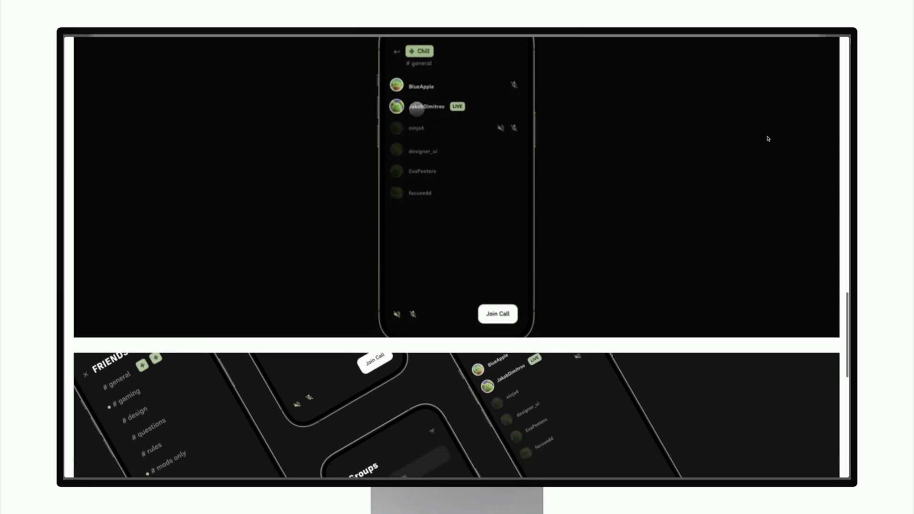
{"action": "scroll", "coordinate": [768, 139], "scroll_direction": "down", "scroll_amount": 2}
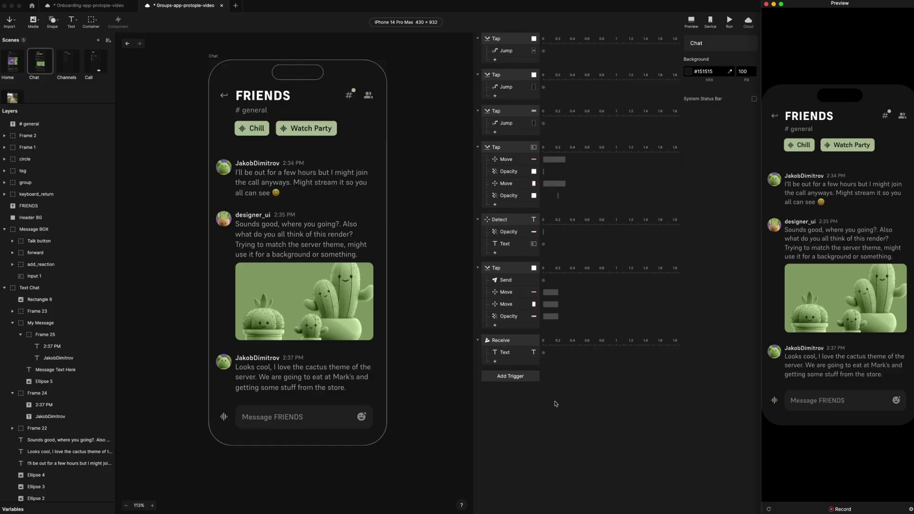
- Send the preview message 'Hi! I'll join the call in a sec :D', then open the Chill channel
{"action": "left_click", "coordinate": [508, 280]}
{"action": "left_click", "coordinate": [508, 339]}
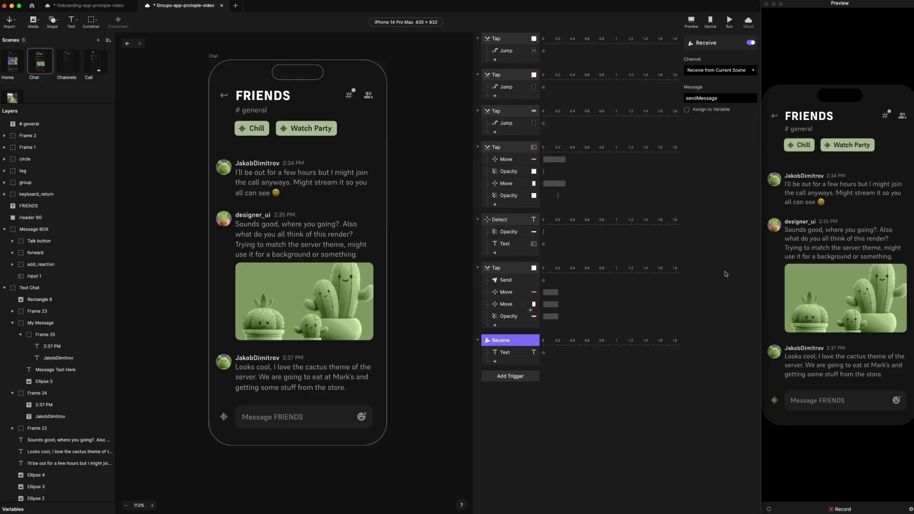
{"action": "type", "text": "Hi! I'll join the call in a sec :D"}
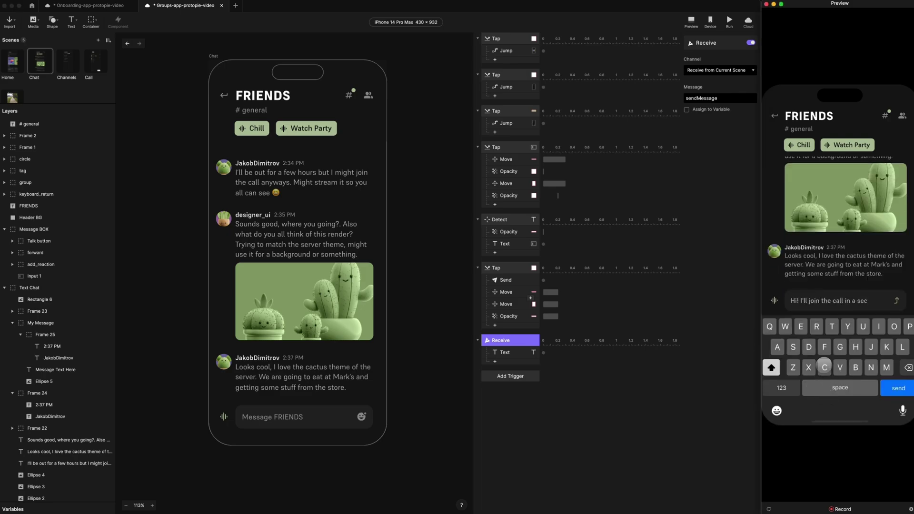
{"action": "left_click", "coordinate": [897, 301]}
{"action": "left_click", "coordinate": [801, 144]}
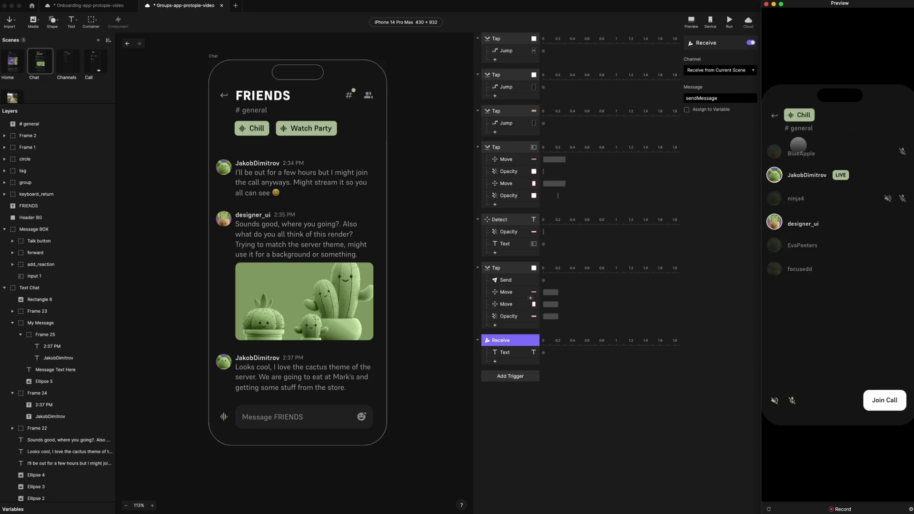